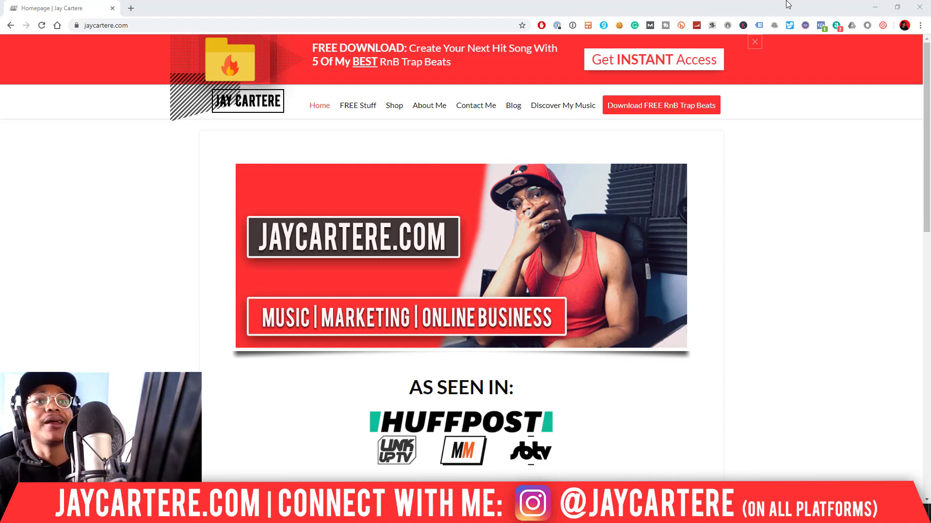
Switch to FL Studio and select all the drum, 808 and riser clips on Tracks 7 to 13 of the playlist.
left_click(876, 9)
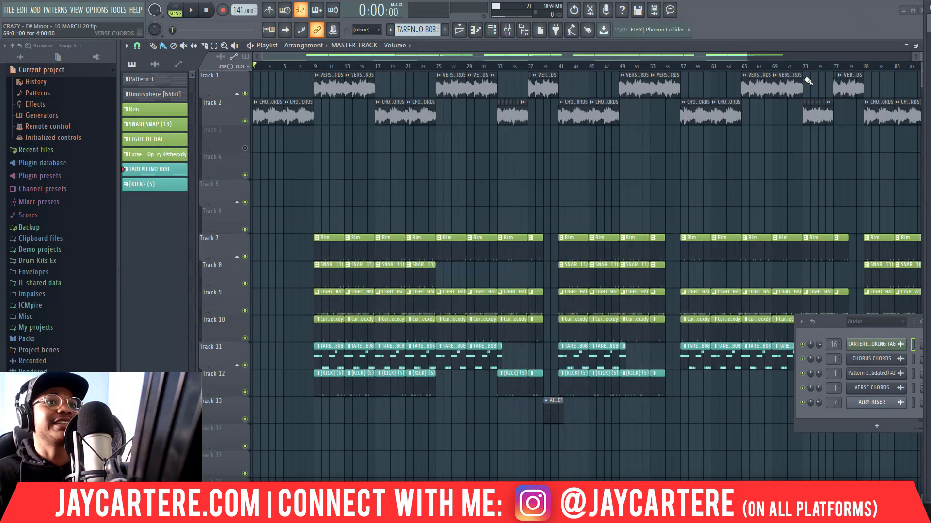
left_click_drag(746, 56, 912, 57)
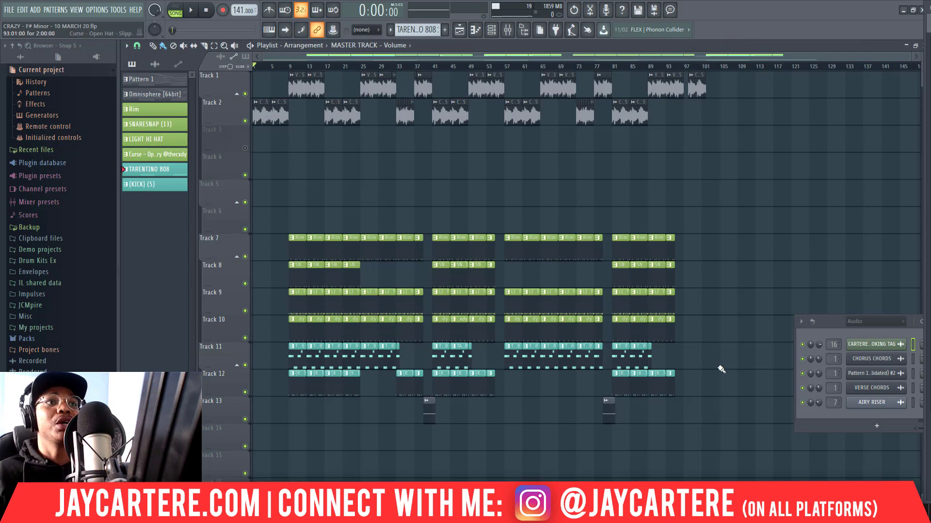
left_click_drag(721, 450, 286, 213)
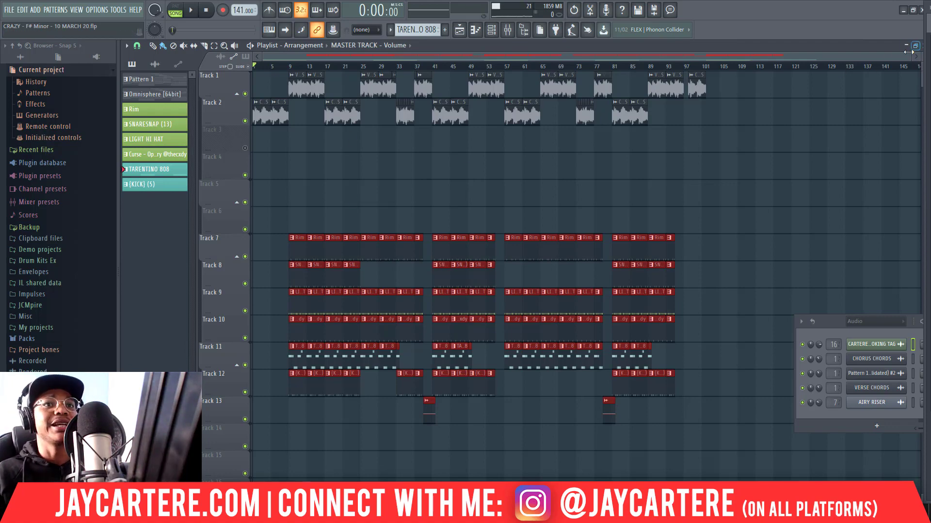
left_click_drag(909, 55, 766, 55)
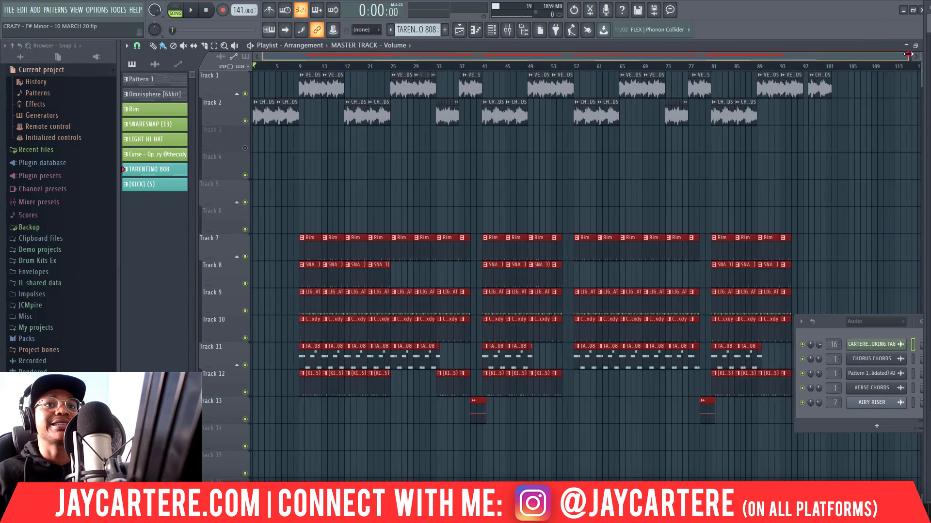
mouse_move(910, 55)
left_mouse_down()
mouse_move(696, 54)
mouse_move(911, 56)
left_mouse_up()
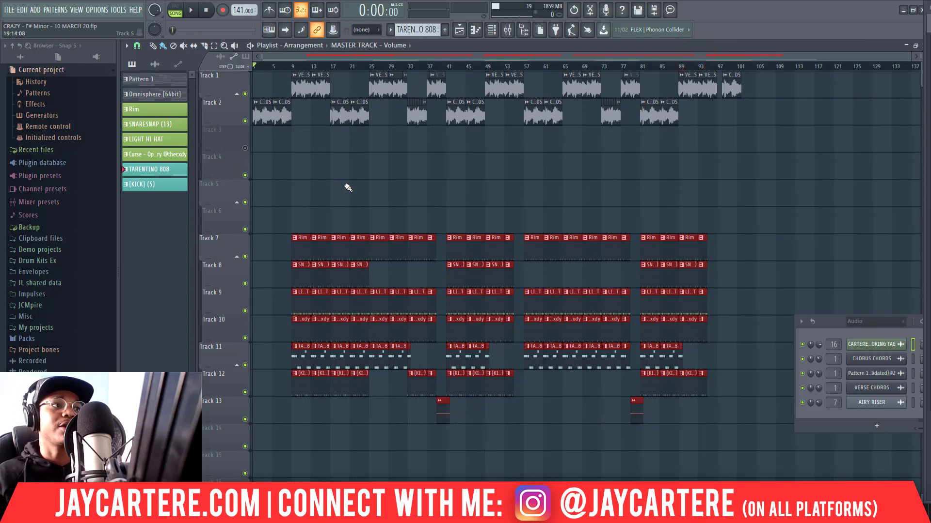
Select bars 1 to 41 on the playlist timeline and play back that section of the song.
left_click_drag(408, 67, 222, 69)
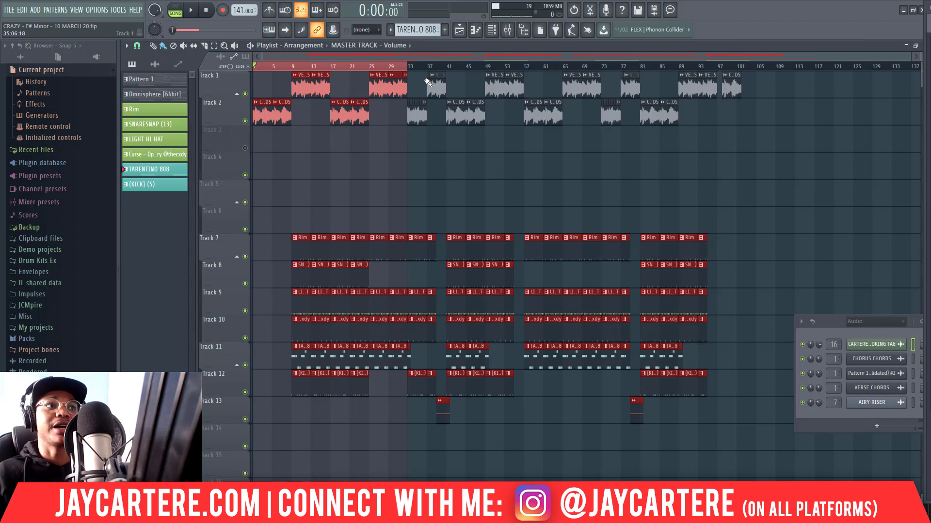
left_click_drag(428, 69, 445, 75)
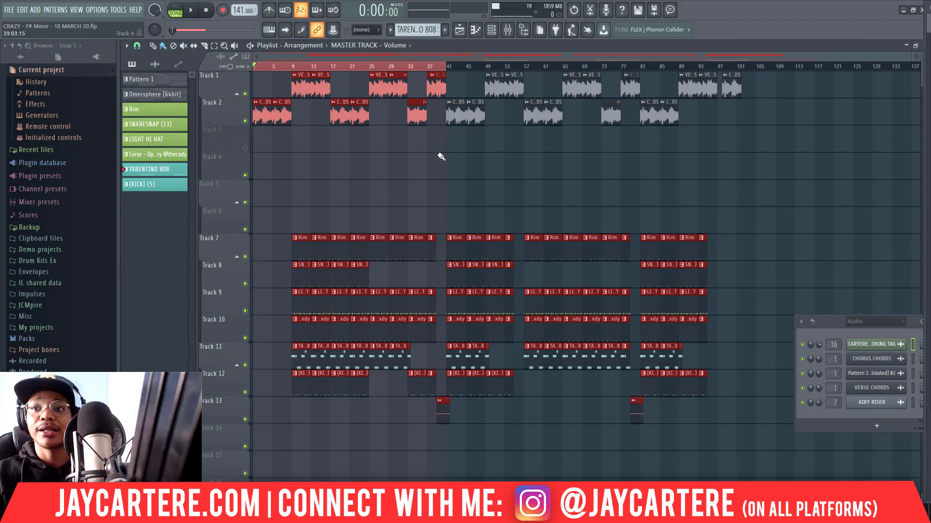
key("space")
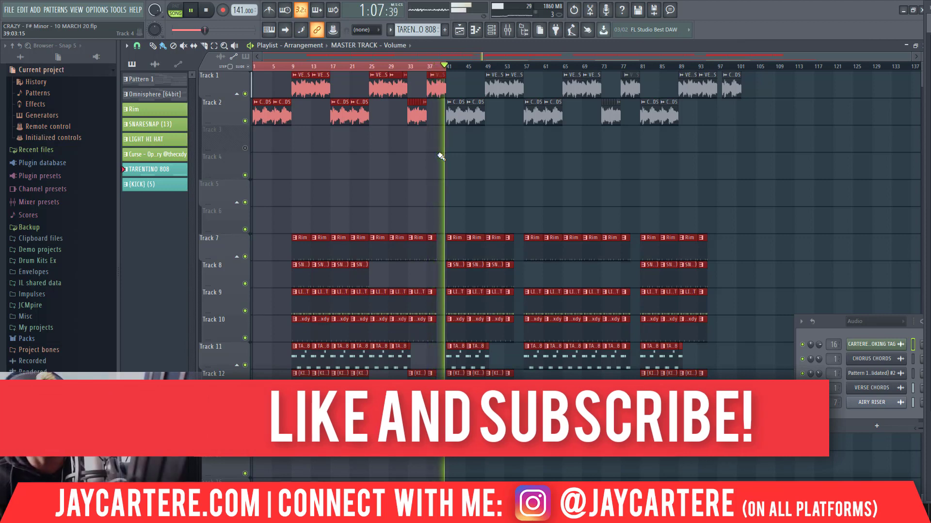
key("space")
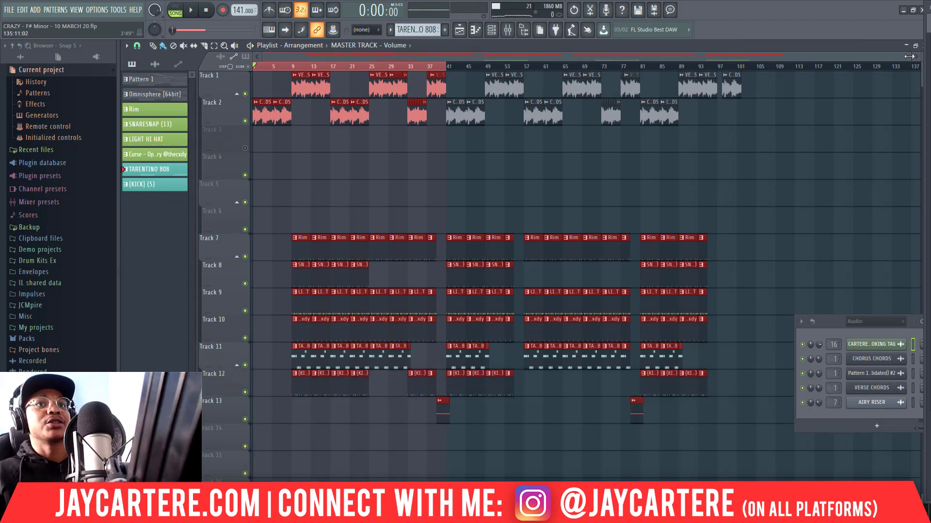
Show the Unsorted channels in the channel rack and make the Omnisphere [64bit] pattern the active one.
left_click_drag(908, 56, 565, 56)
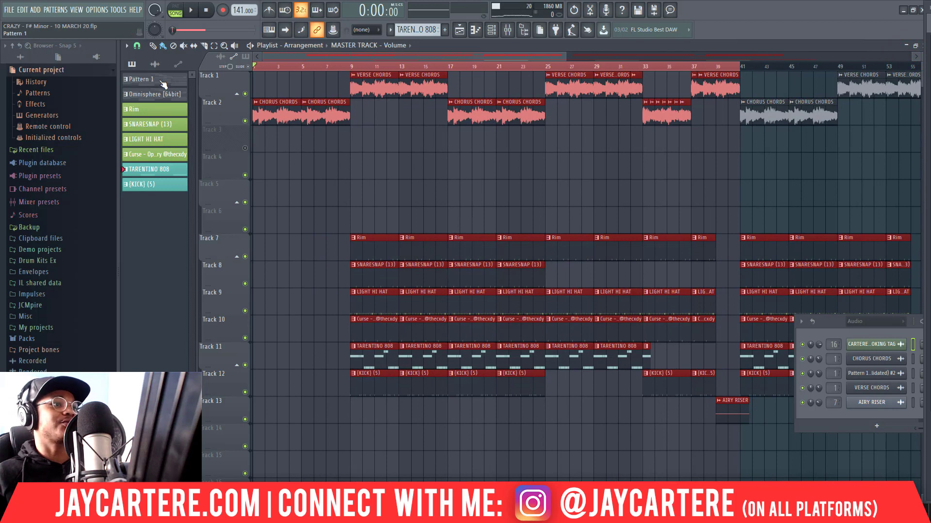
left_click_drag(834, 324, 449, 222)
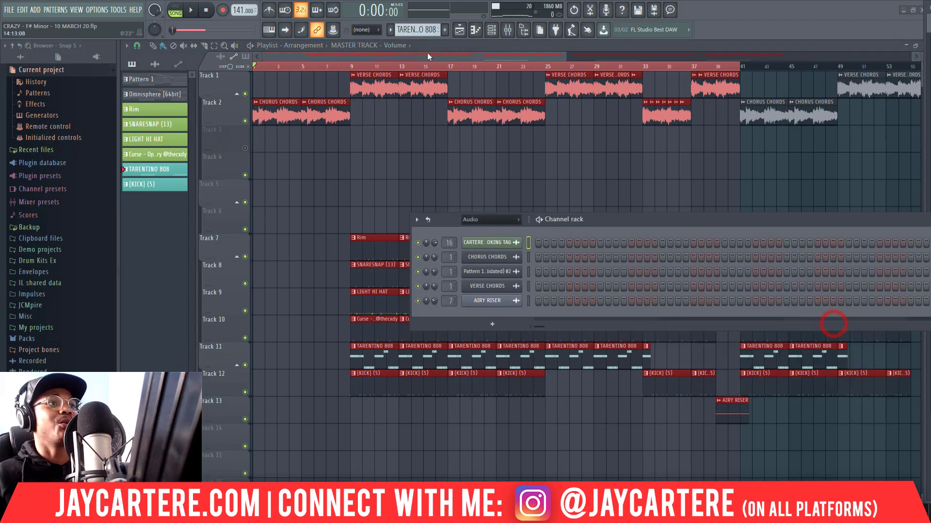
key("F4")
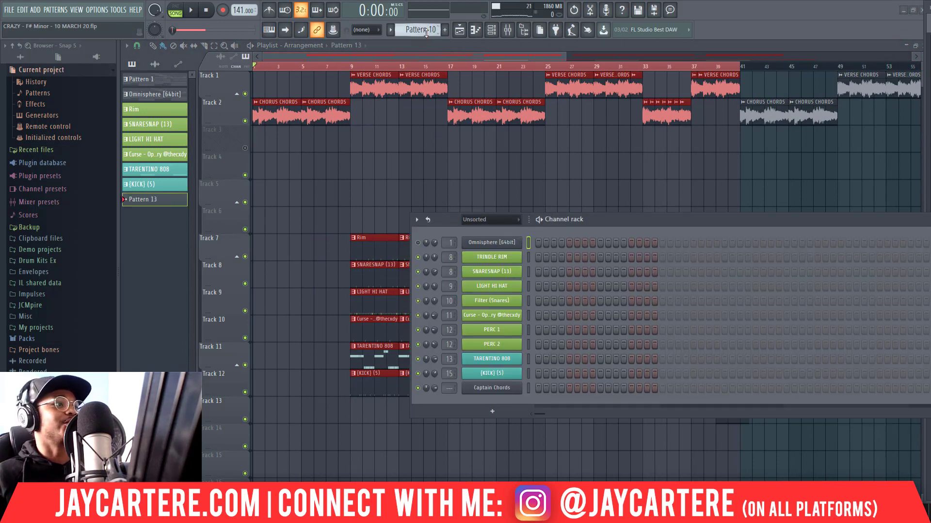
scroll(425, 32, "down", 9)
left_click_drag(644, 226, 524, 193)
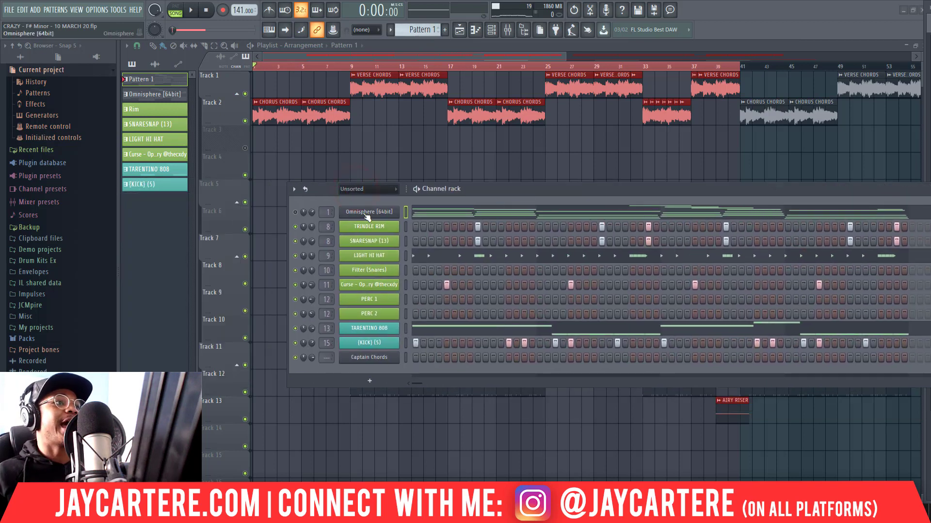
key("KP_Add")
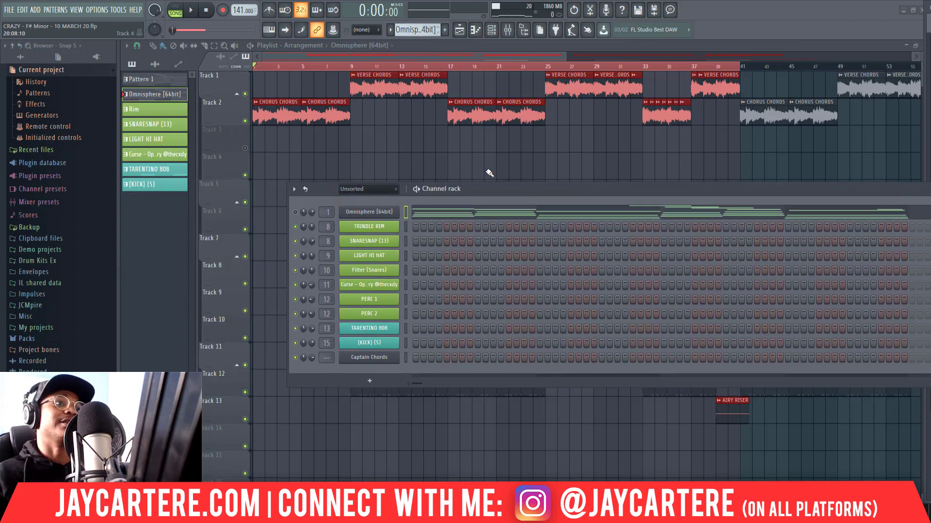
Unmute the Omnisphere [64bit] channel and open its plugin window past the splash screen.
left_click_drag(486, 187, 257, 212)
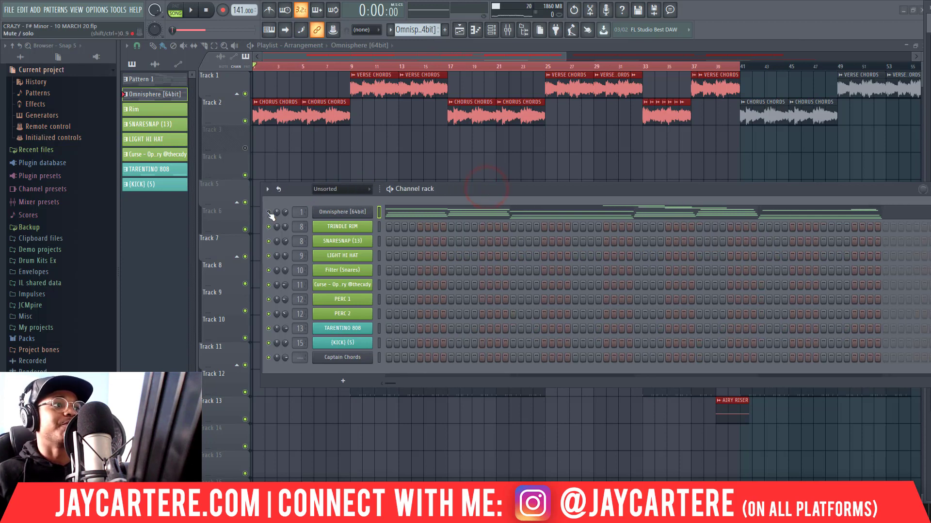
left_click(269, 212)
left_click_drag(507, 189, 565, 161)
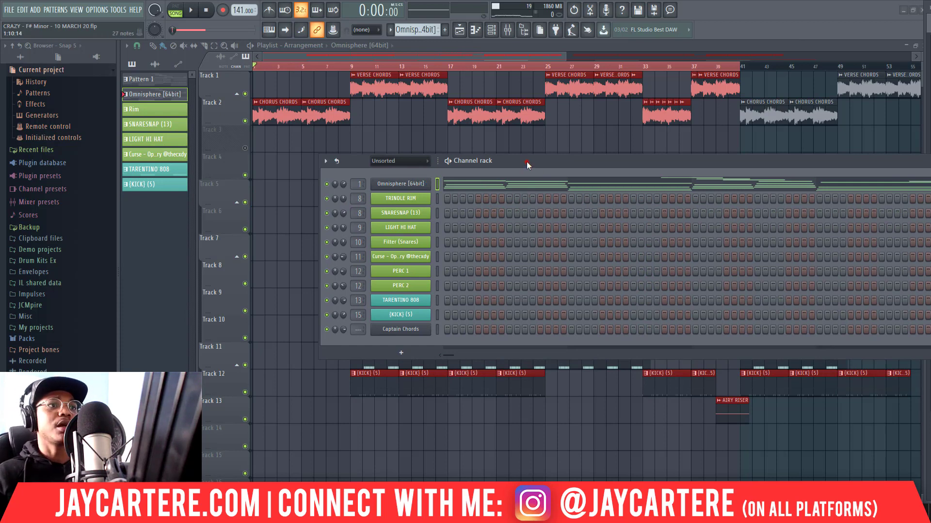
left_click_drag(527, 161, 500, 210)
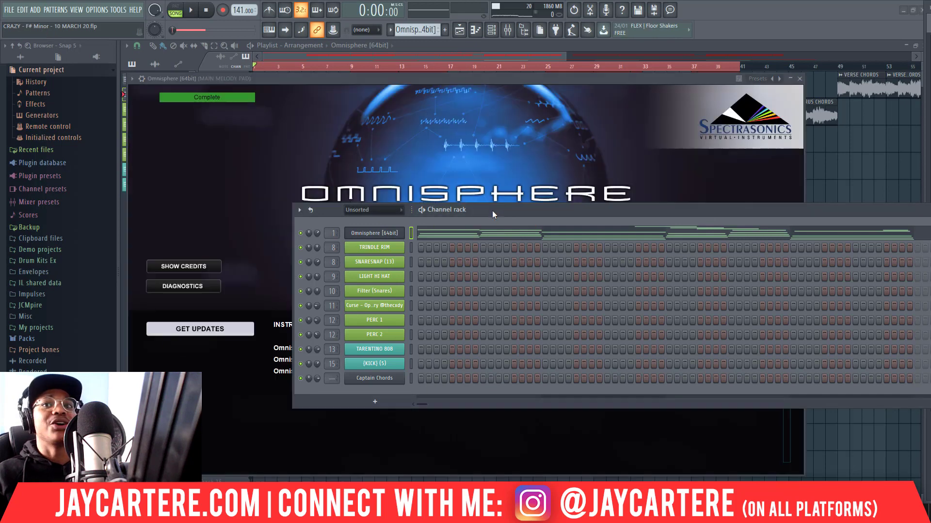
left_click_drag(492, 214, 702, 224)
left_click(407, 188)
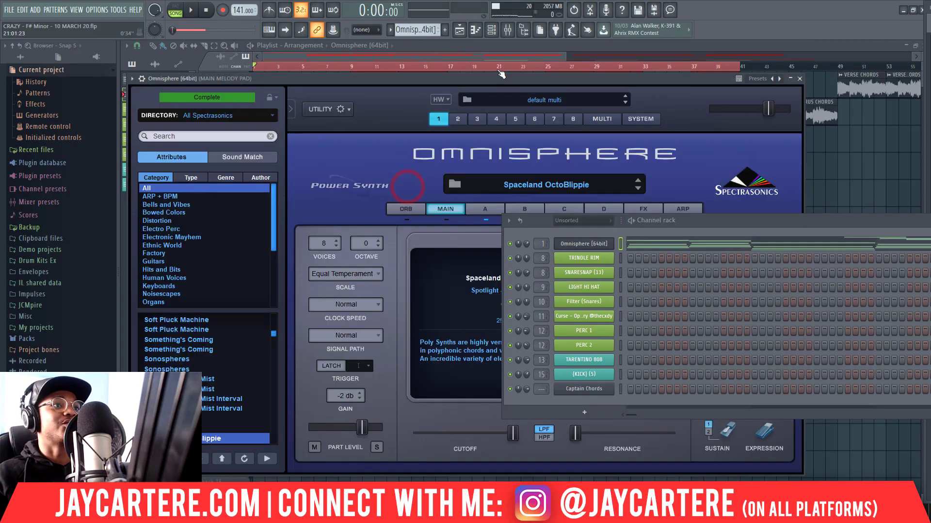
Check the layers and notes of the Spaceland OctoBlippie patch, moving the channel rack clear of the plugin.
left_click_drag(501, 77, 464, 71)
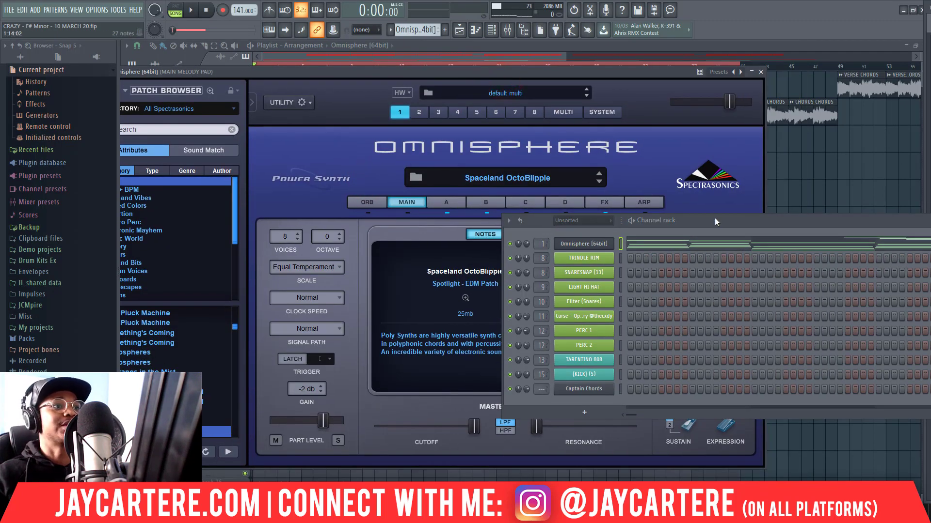
left_click_drag(714, 219, 787, 238)
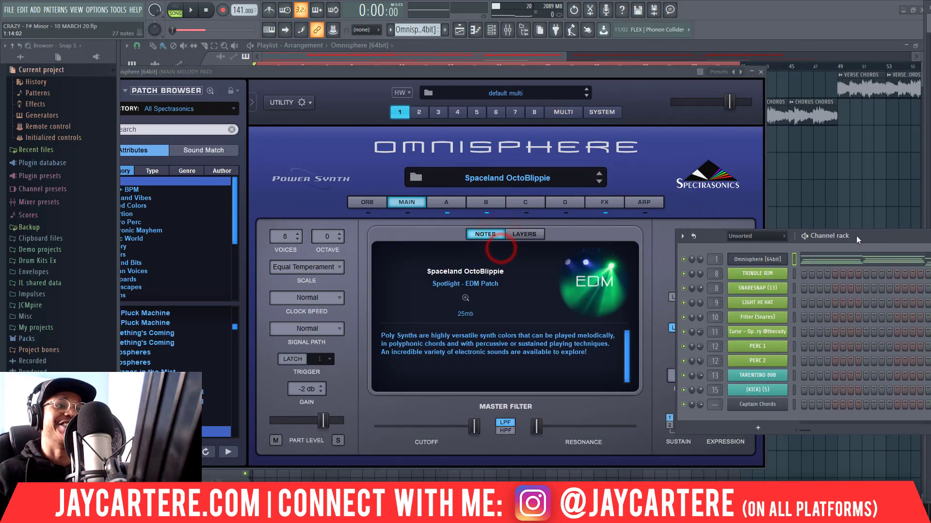
left_click(525, 234)
left_click(490, 233)
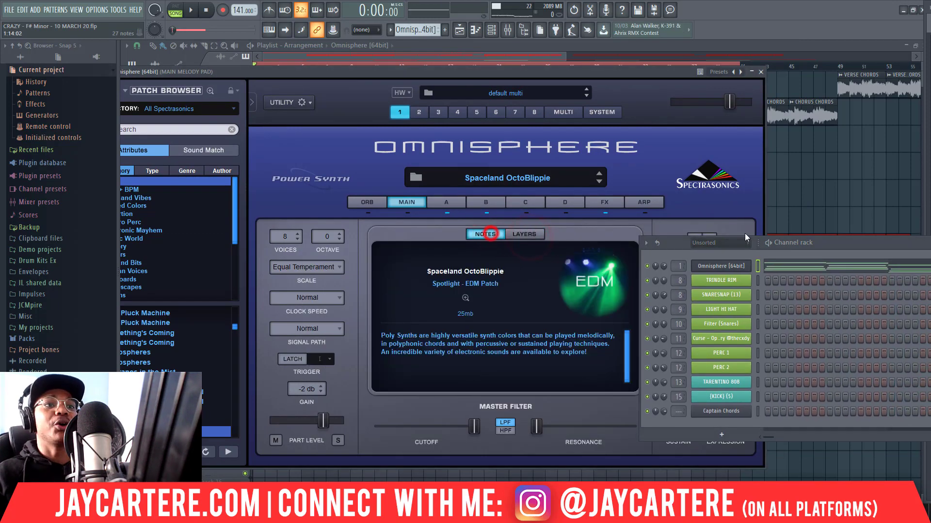
left_click_drag(829, 242, 739, 253)
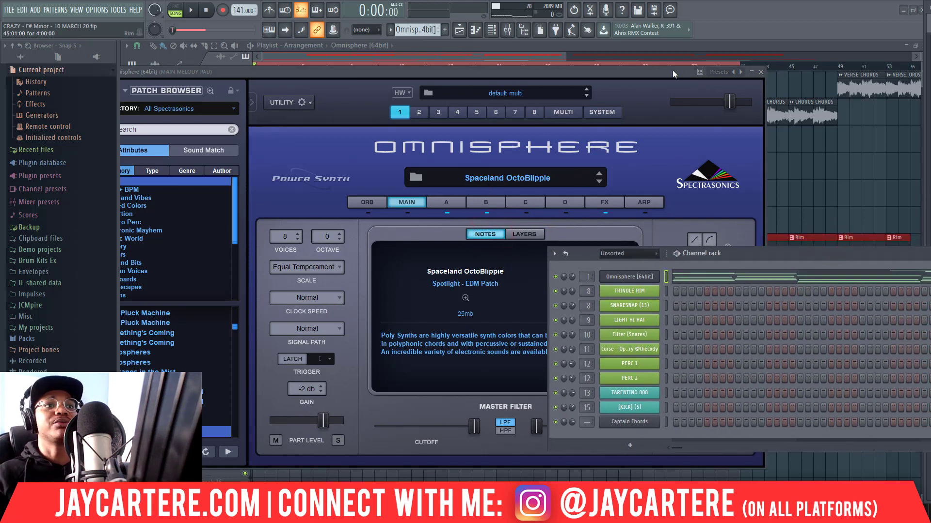
left_click_drag(672, 70, 697, 74)
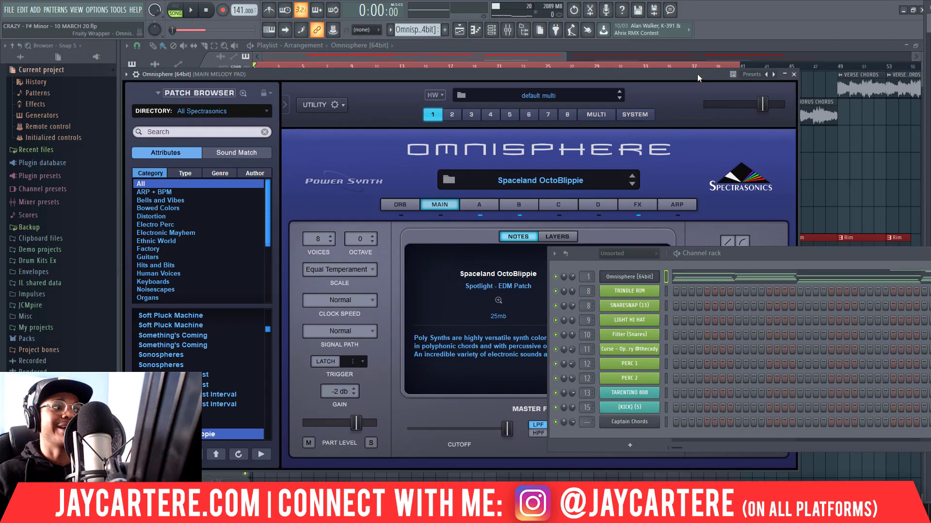
Switch playback to pattern mode and open the Omnisphere channel's piano roll.
left_click_drag(752, 254, 438, 235)
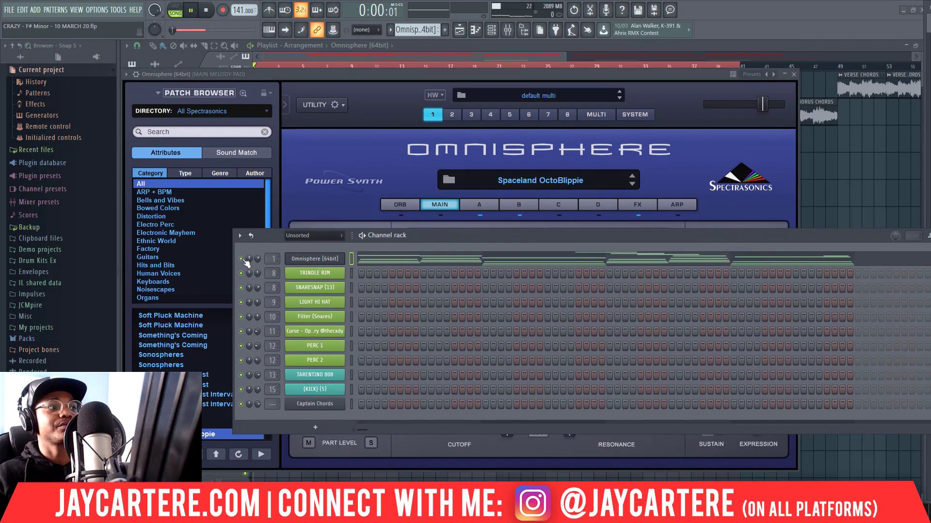
left_click(175, 11)
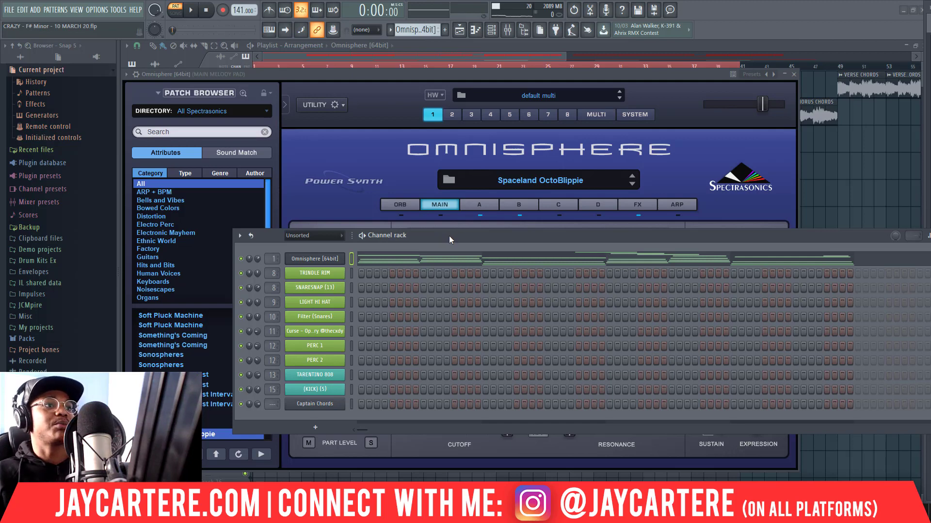
left_click_drag(449, 237, 409, 230)
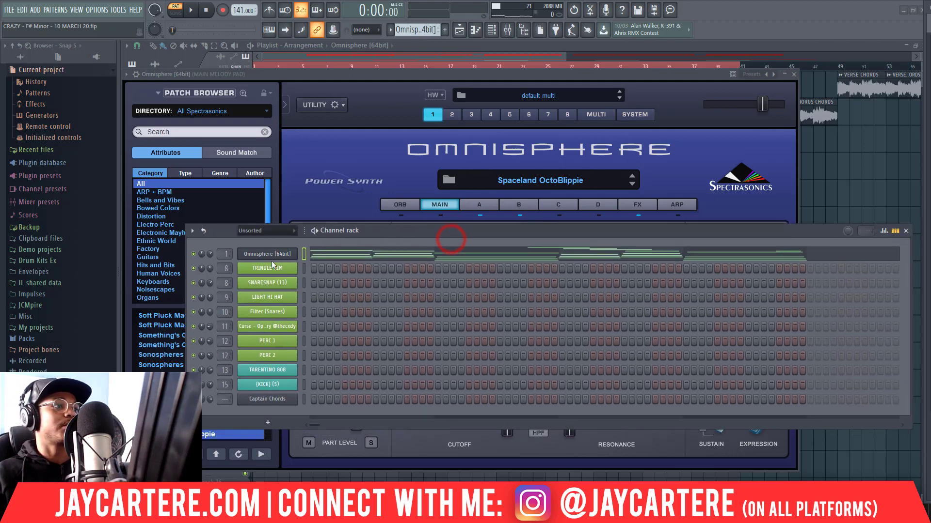
right_click(269, 254)
left_click(304, 252)
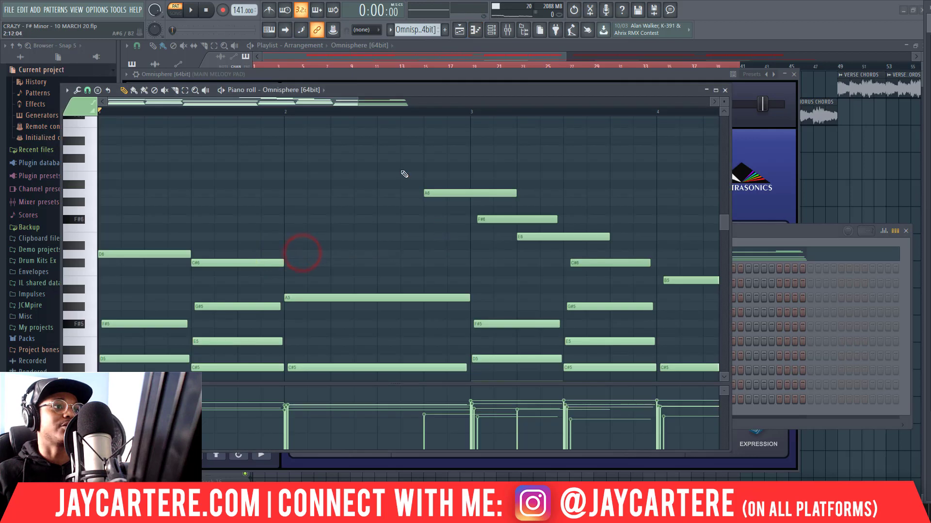
Examine the full range of chord and melody notes in the Omnisphere piano roll across its four bars.
left_click_drag(358, 103, 713, 101)
scroll(191, 210, "down", 7)
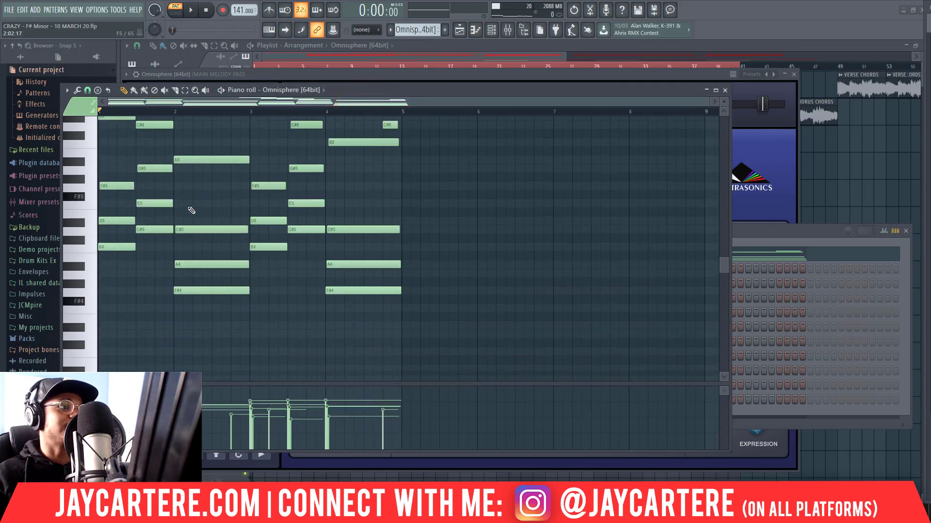
scroll(194, 211, "up", 5)
scroll(198, 211, "up", 4)
scroll(340, 263, "down", 8)
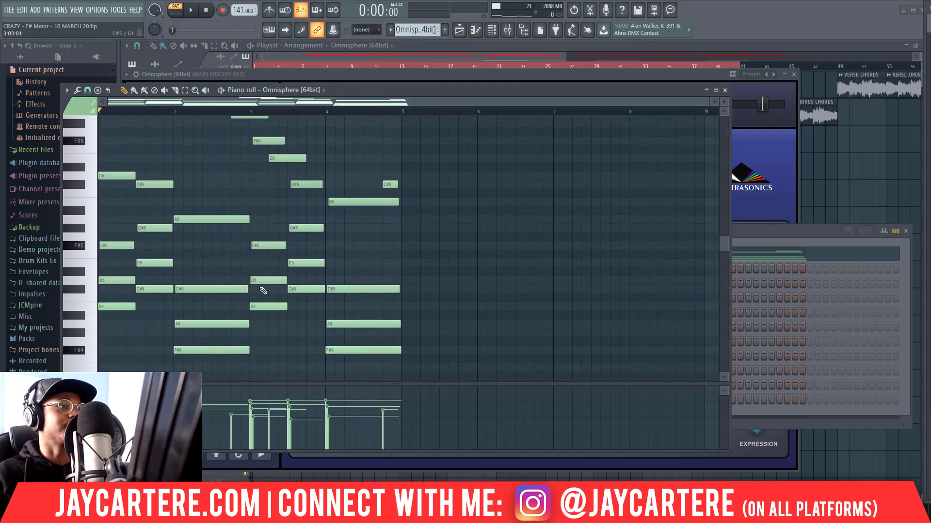
scroll(263, 291, "up", 5)
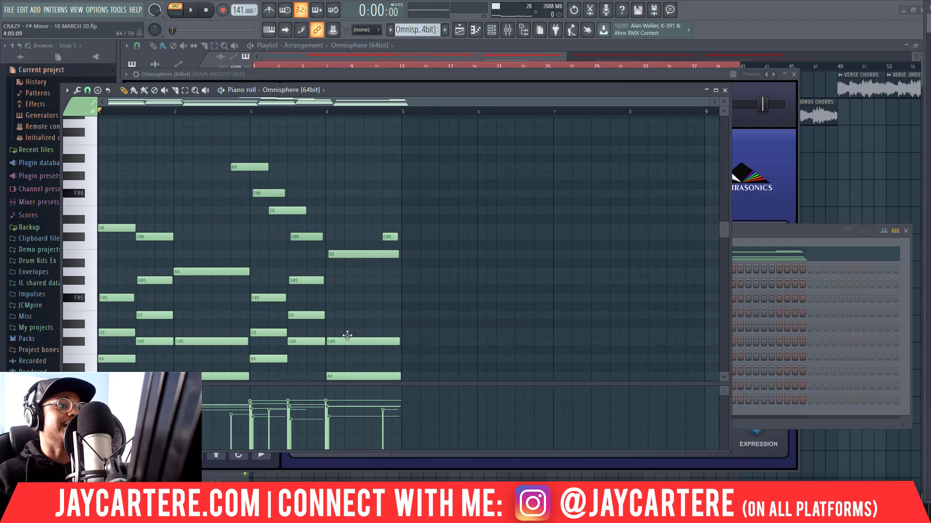
scroll(331, 246, "up", 3)
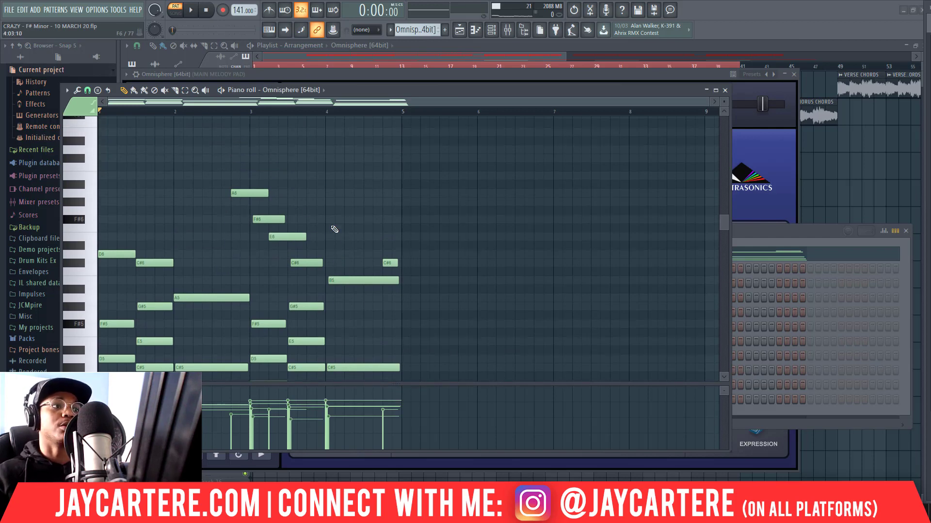
Arrange the piano roll below the top of the Omnisphere window and play the Omnisphere pattern.
left_click_drag(382, 75, 545, 94)
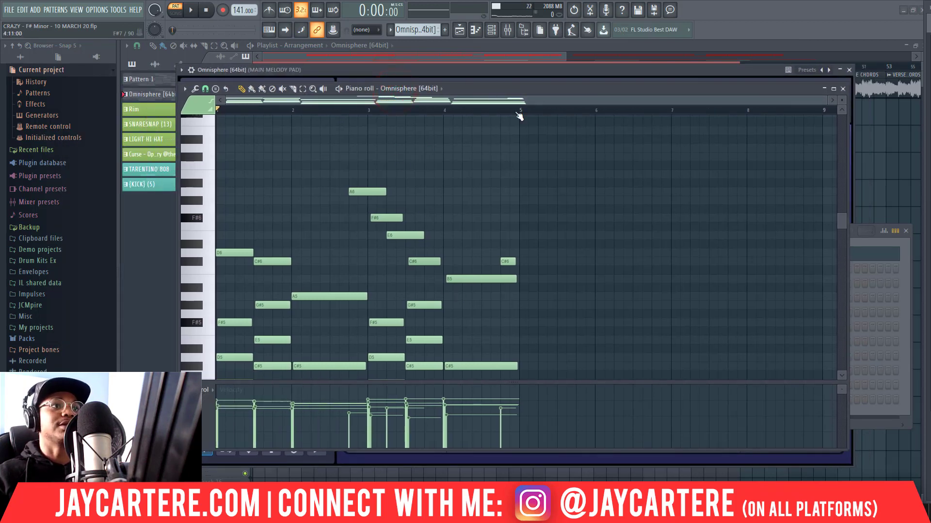
key("space")
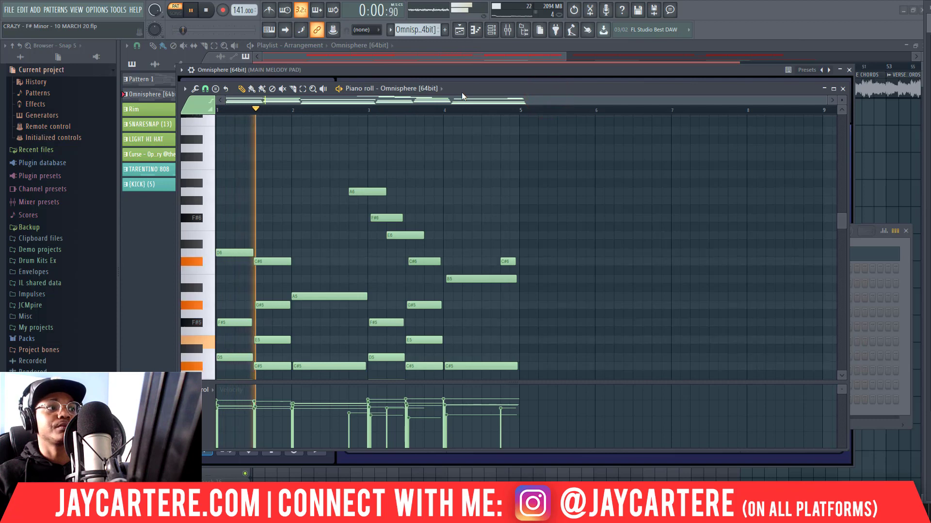
key("space")
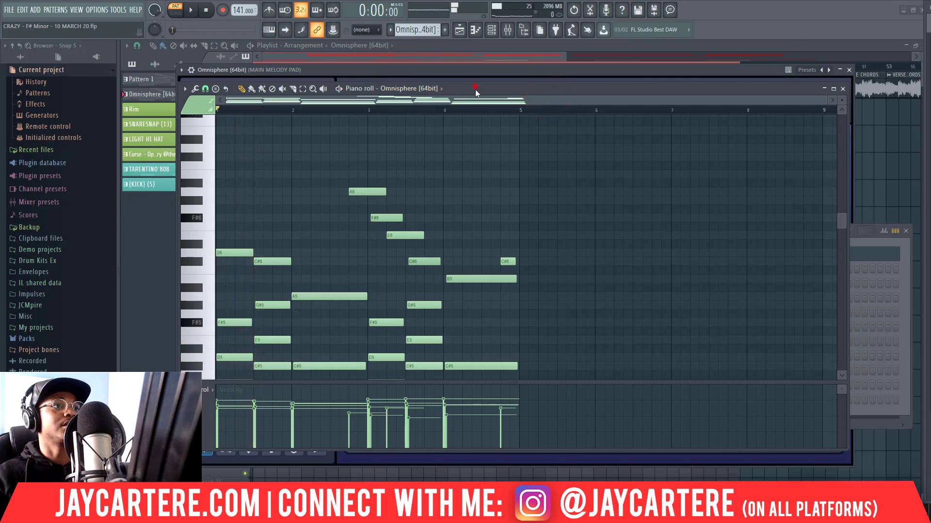
left_click_drag(475, 88, 490, 182)
key("space")
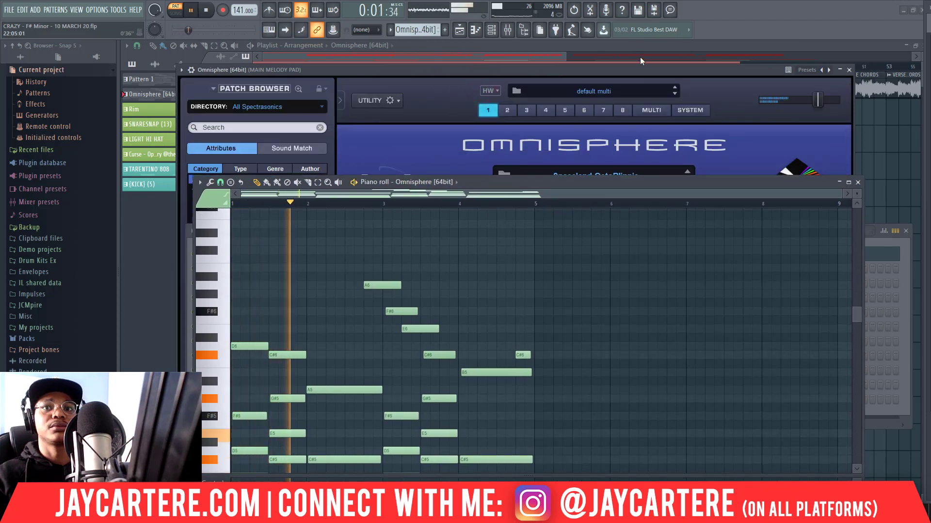
Move the Omnisphere window and its piano roll higher over the playlist and stop the pattern playback.
left_click_drag(657, 73, 649, 122)
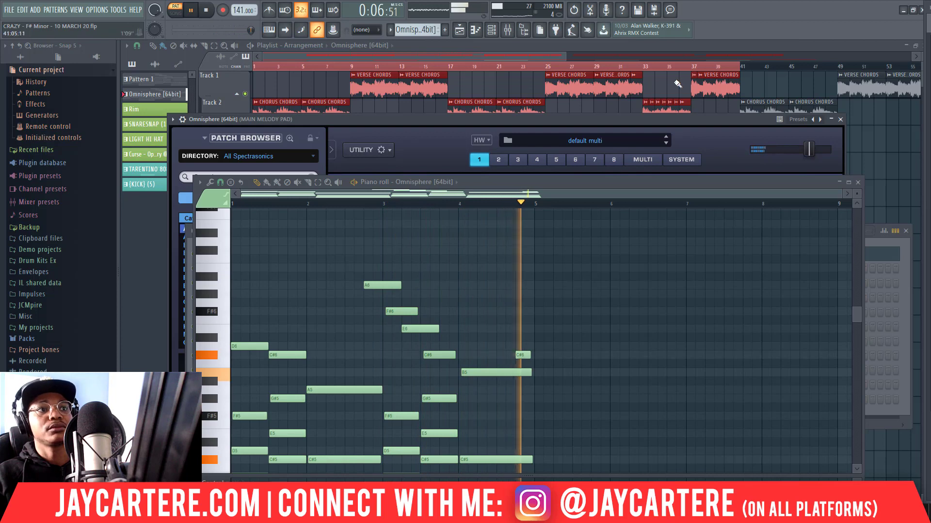
left_click_drag(623, 185, 621, 114)
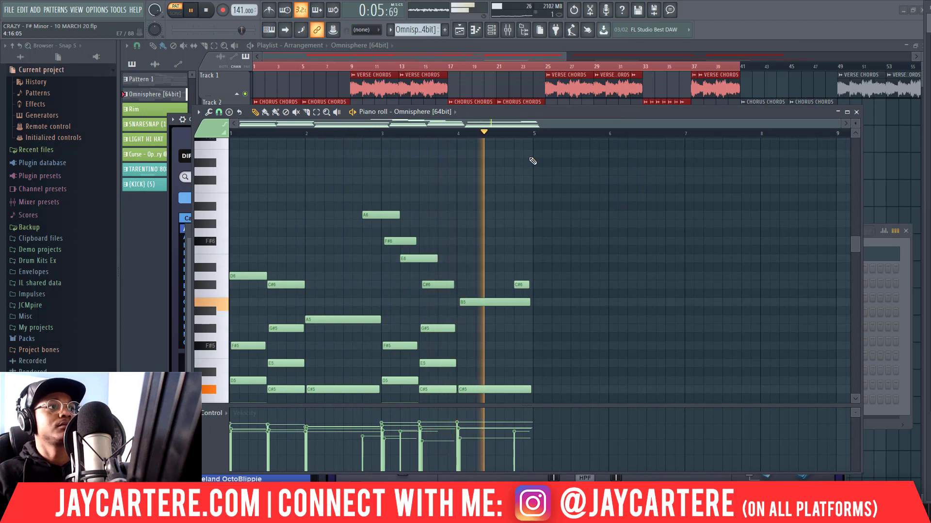
key("space")
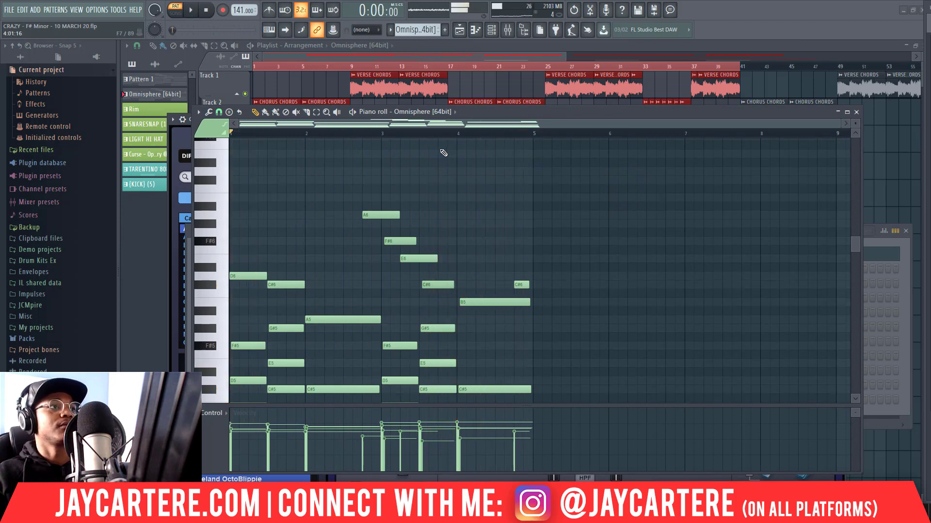
Try all the Omnisphere notes one octave lower, listening to the pattern before undoing the transposition.
key("ctrl+a")
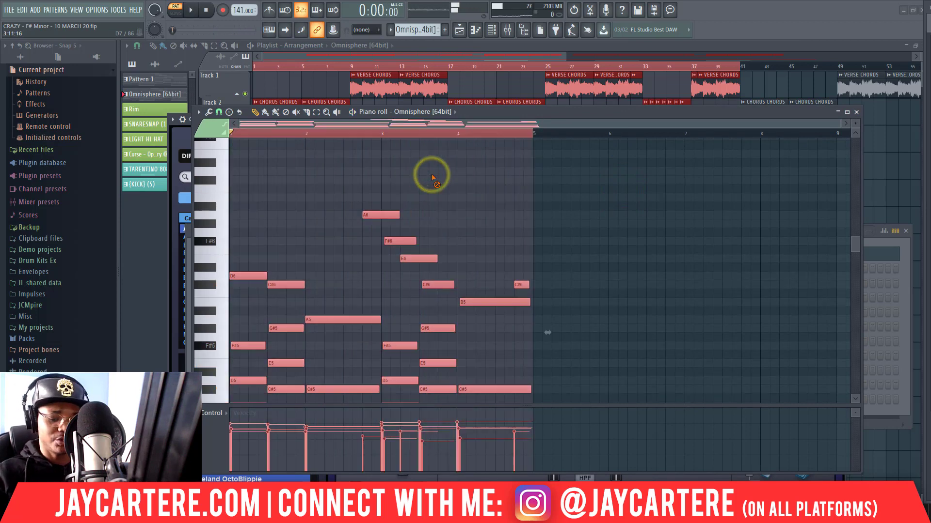
key("ctrl+Down")
key("space")
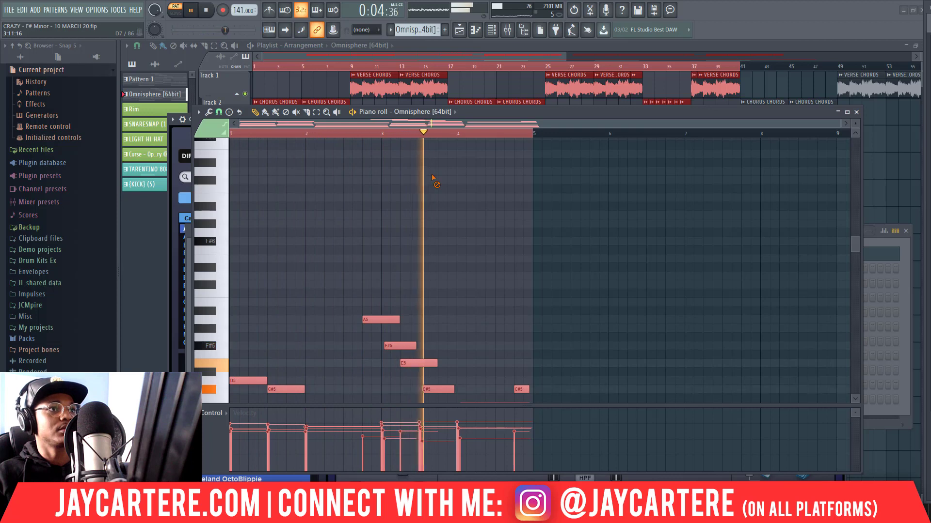
key("space")
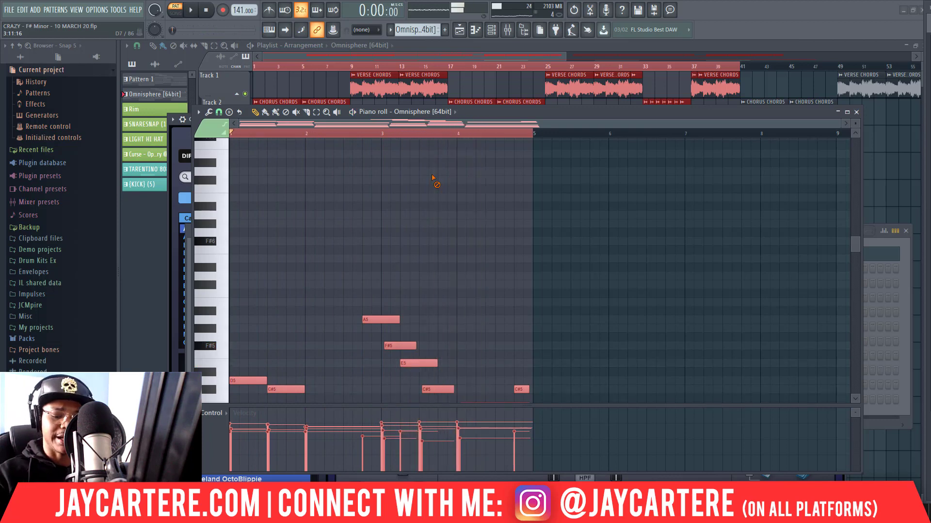
key("ctrl+z")
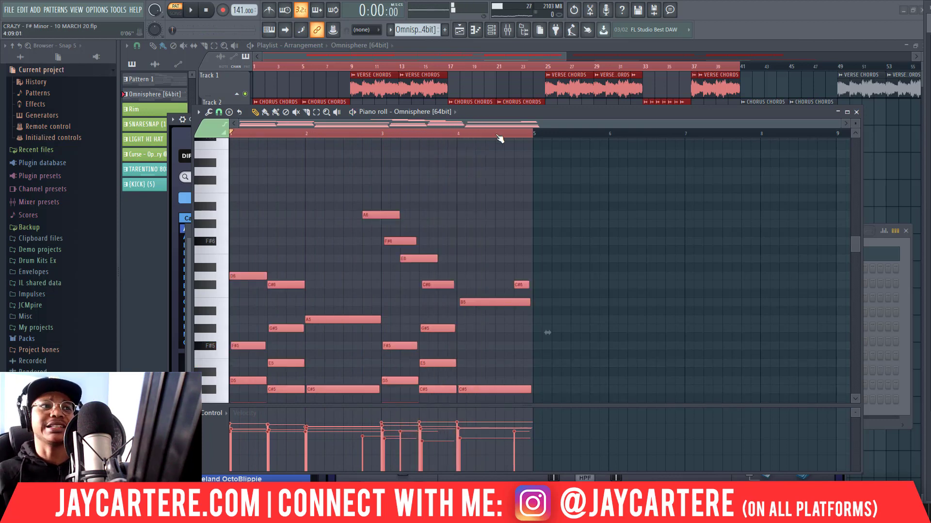
Check the channel settings of the first CHORUS CHORDS clip, moving the piano roll and channel rack clear, and close them.
left_click_drag(527, 114, 536, 260)
double_click(312, 103)
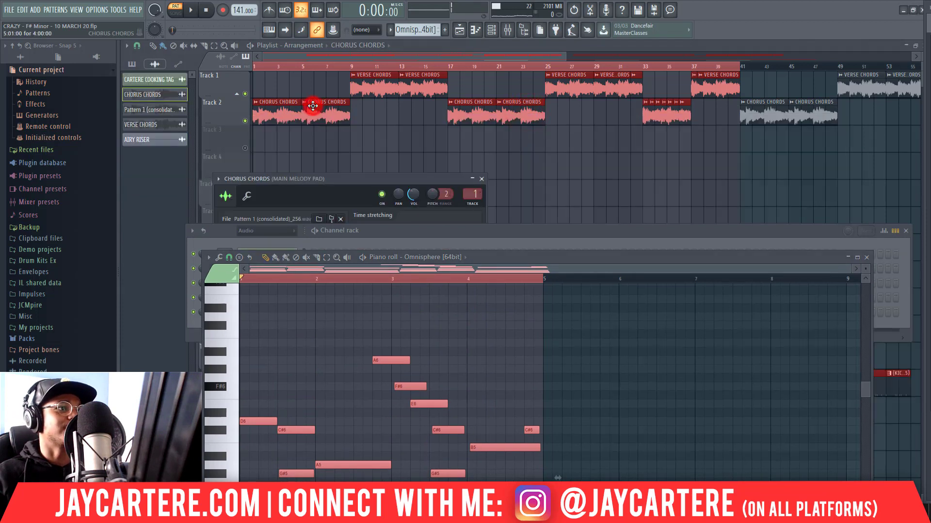
left_click_drag(409, 227, 441, 319)
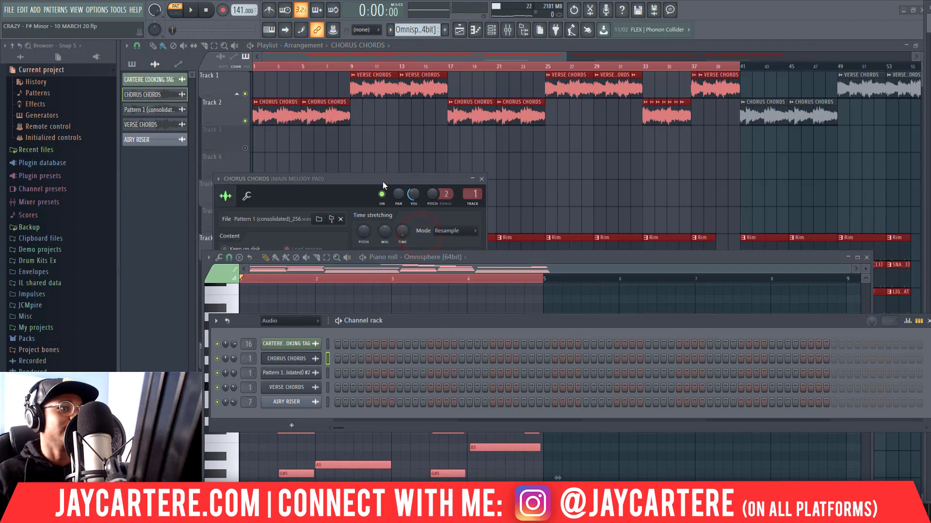
left_click_drag(382, 180, 383, 52)
left_click(472, 52)
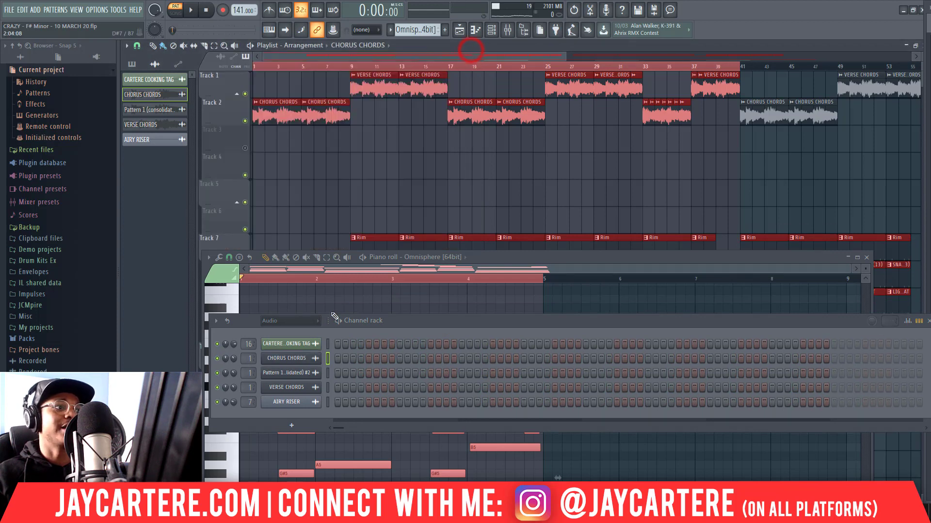
Bring the Omnisphere piano roll back up over the playlist and examine its chord notes down to F#4.
left_click_drag(509, 257, 509, 100)
left_click_drag(624, 102, 624, 88)
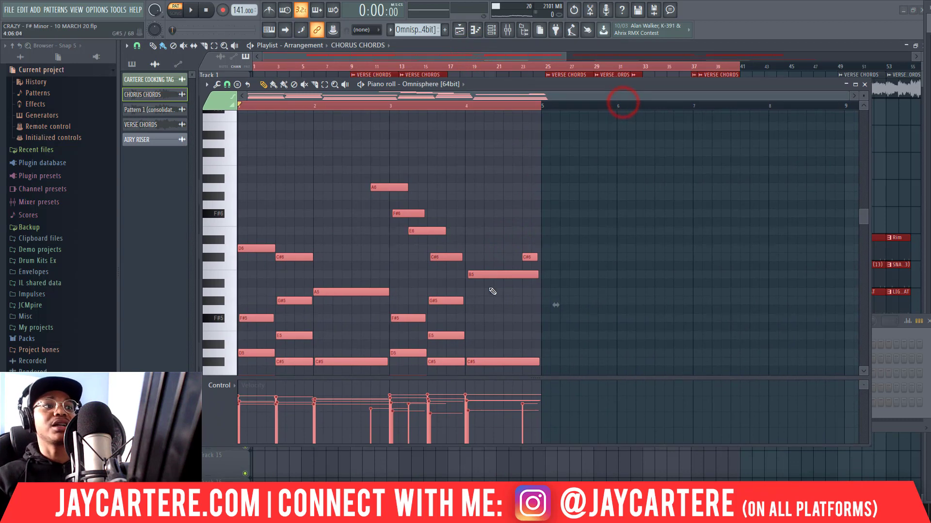
scroll(387, 213, "down", 3)
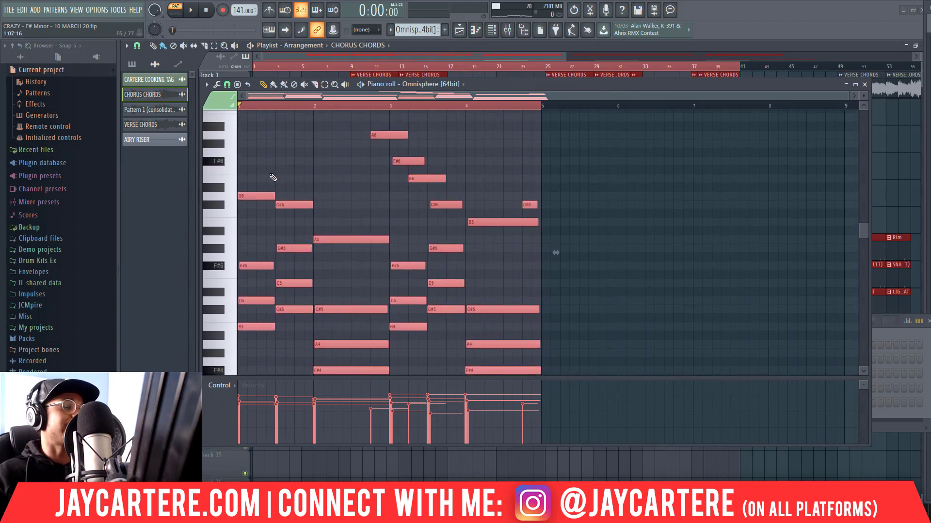
scroll(262, 341, "down", 2)
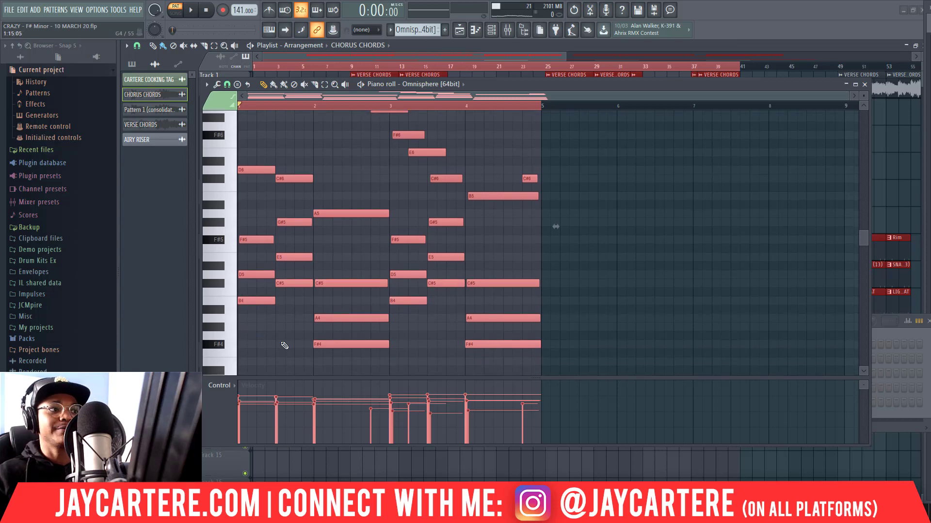
scroll(291, 315, "down", 2)
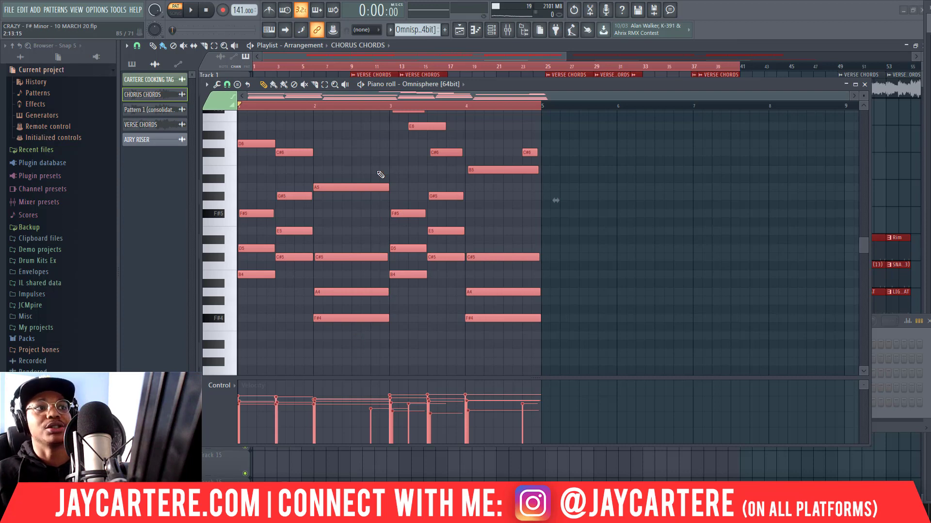
scroll(372, 151, "up", 1)
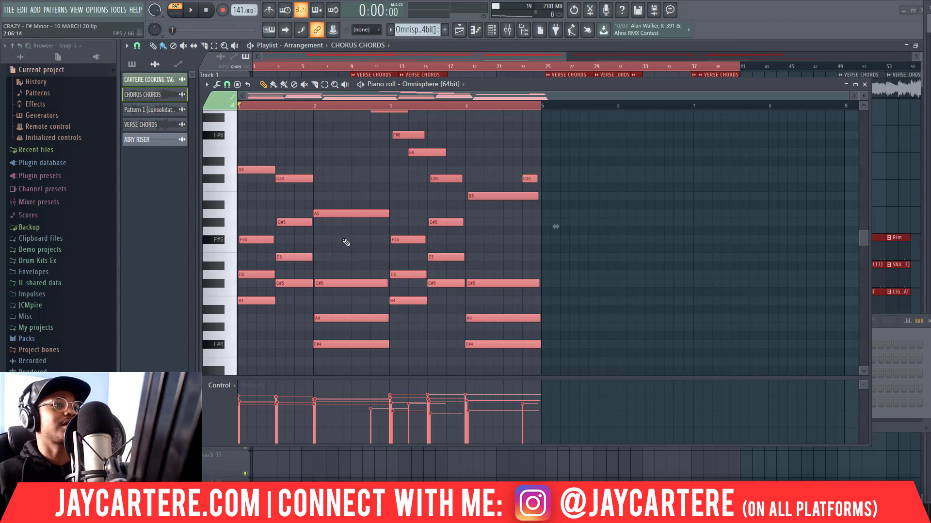
scroll(348, 260, "up", 2)
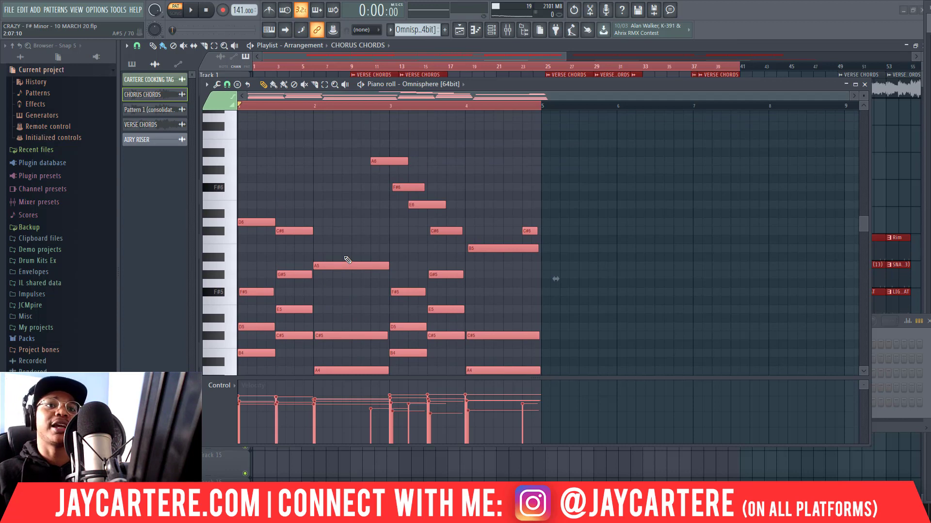
scroll(347, 260, "down", 1)
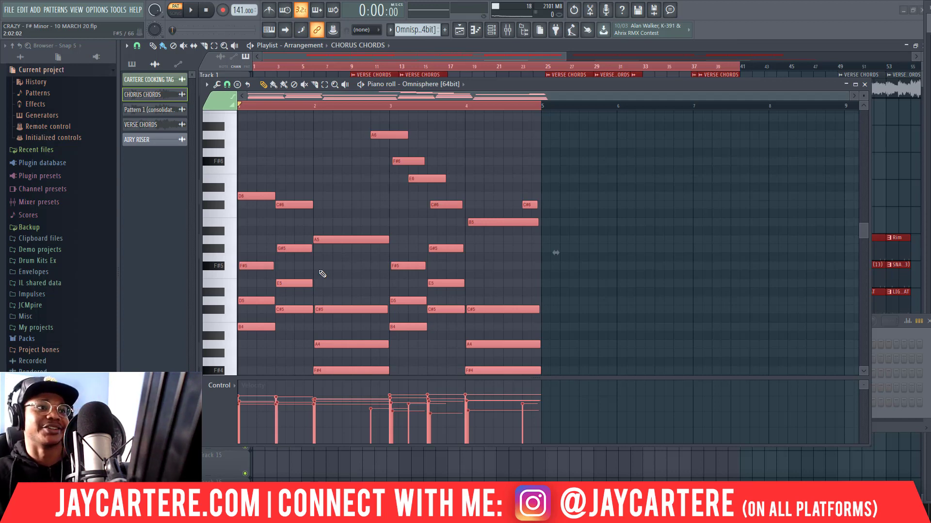
Compare the top melody notes with the chords underneath them across all four bars of the piano roll.
left_click_drag(590, 86, 584, 75)
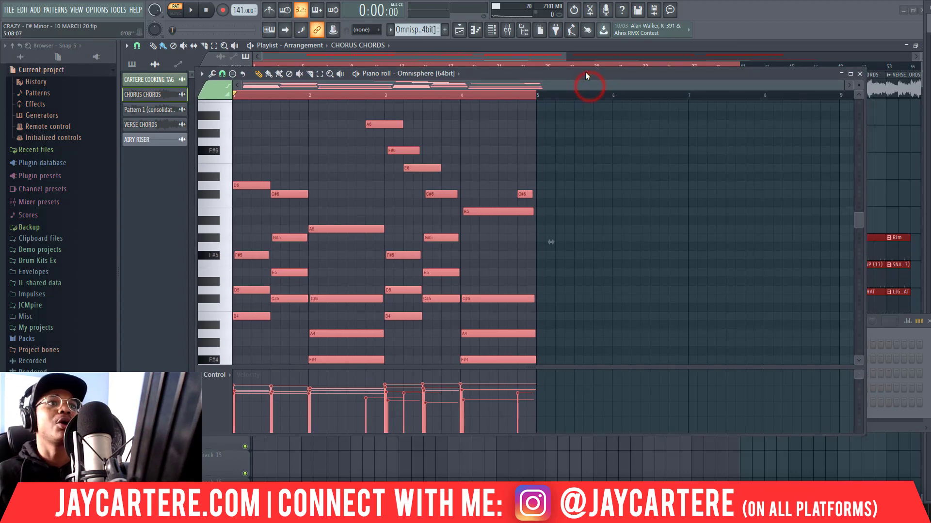
scroll(519, 187, "up", 3)
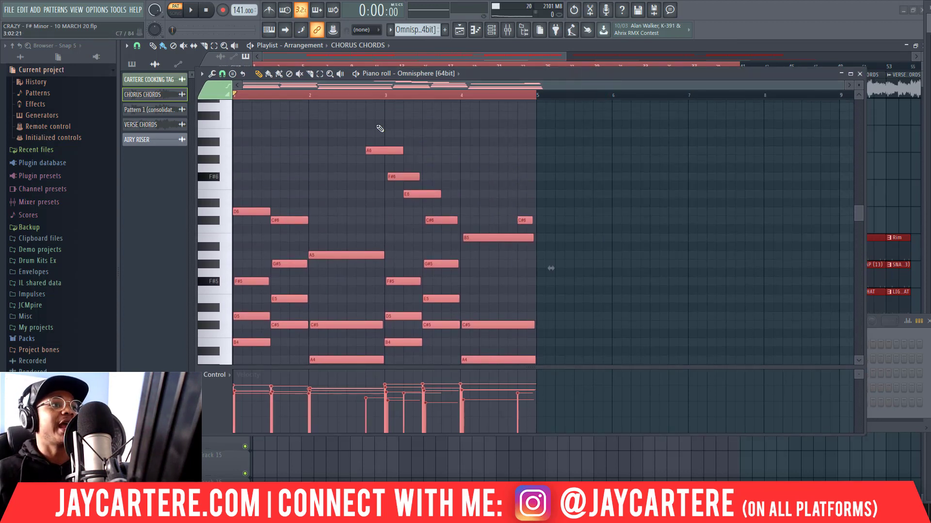
scroll(279, 213, "down", 3)
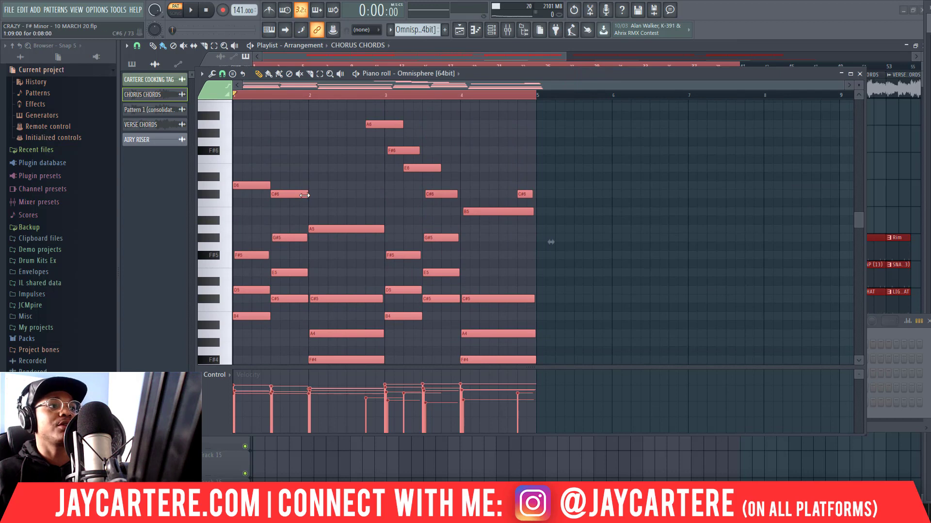
scroll(303, 195, "down", 6)
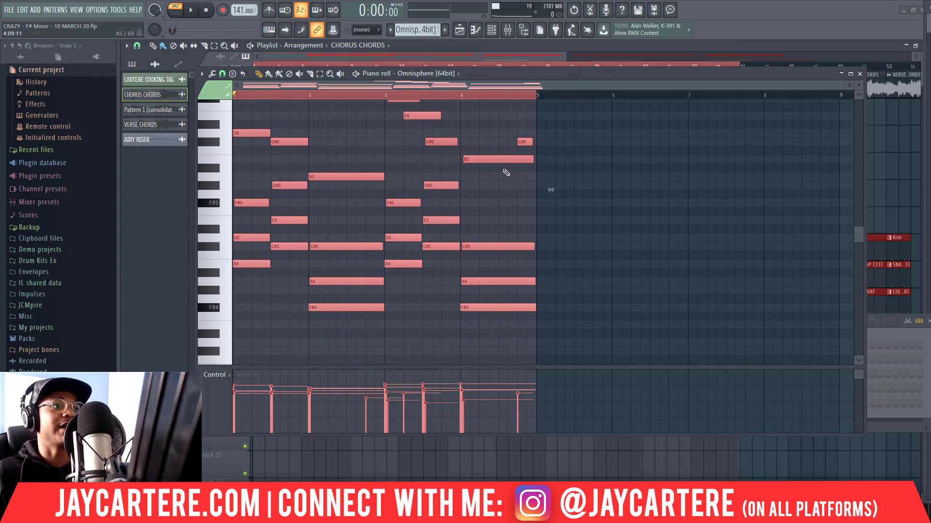
scroll(528, 340, "up", 12)
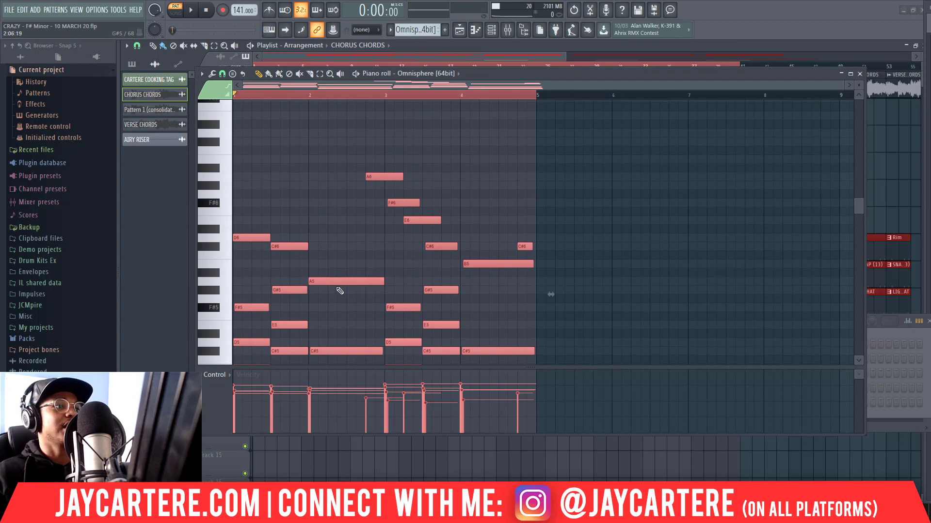
scroll(339, 290, "down", 9)
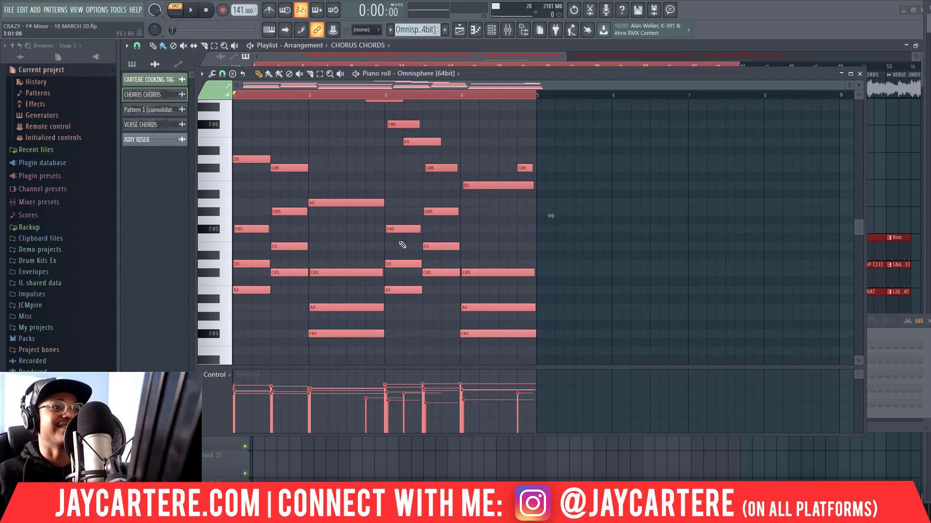
scroll(393, 227, "up", 9)
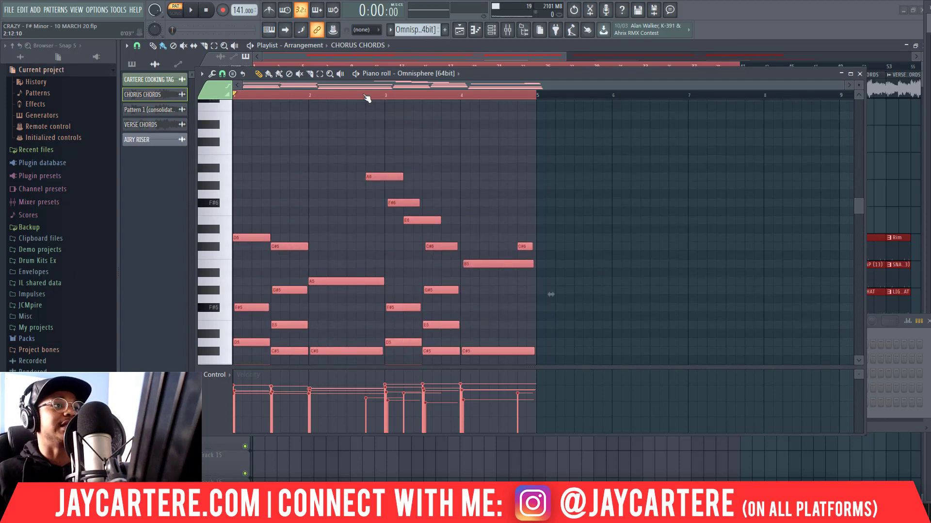
Play the Omnisphere pattern from the start of bar 2, following the melody and chord notes, and stop it.
left_click(309, 95)
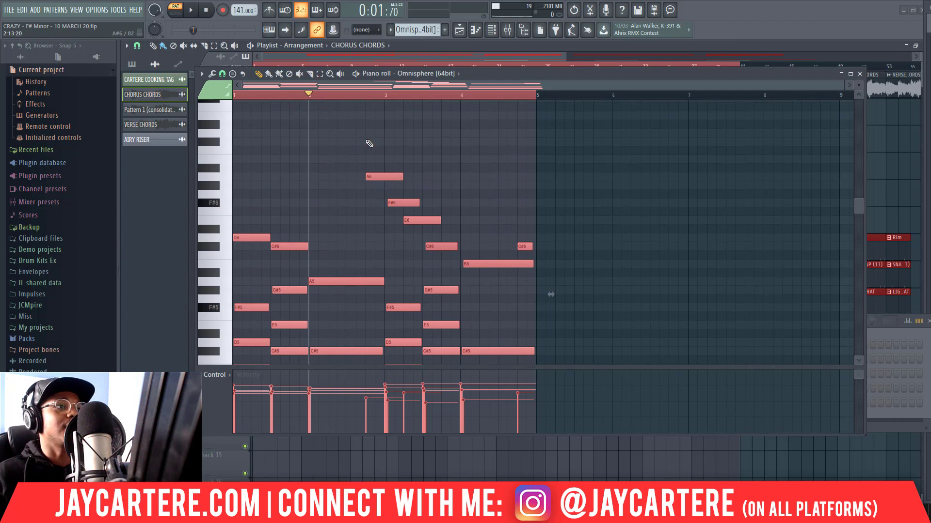
key("space")
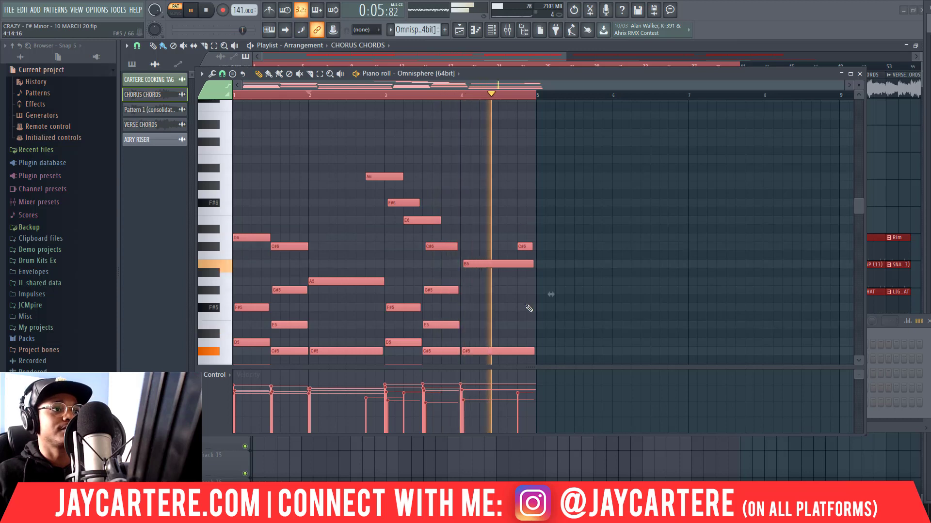
scroll(484, 291, "down", 4)
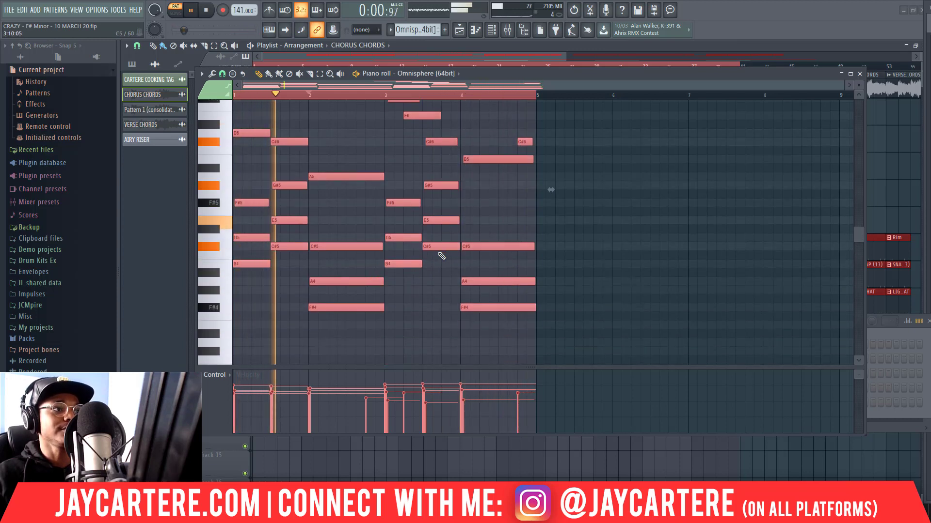
scroll(452, 262, "up", 2)
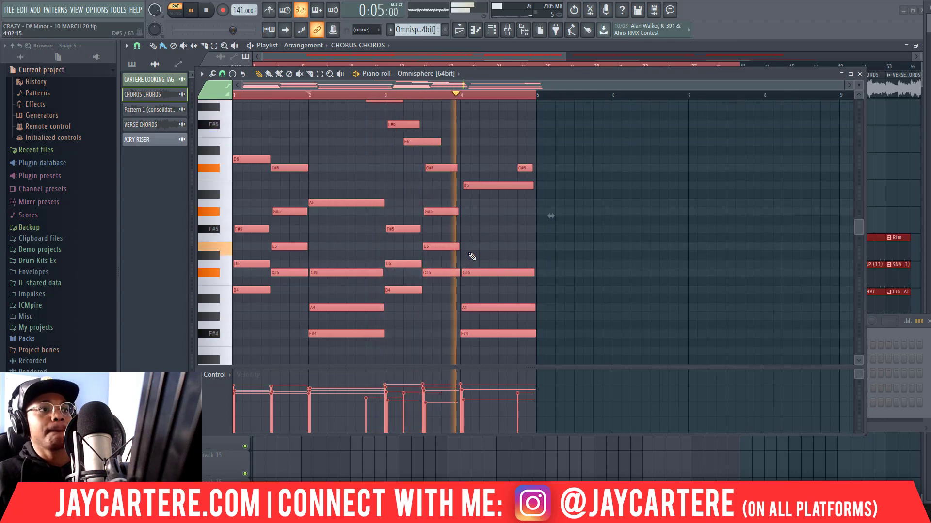
key("space")
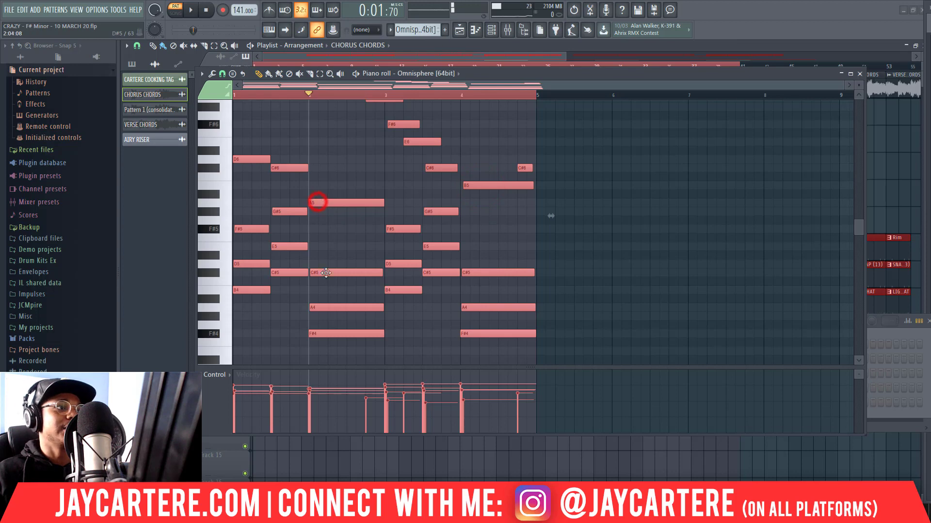
Sound the notes of the bar 2 chord and try an extra E5 between C#5 and A5, deleting it again.
left_click(336, 308)
left_click(332, 270)
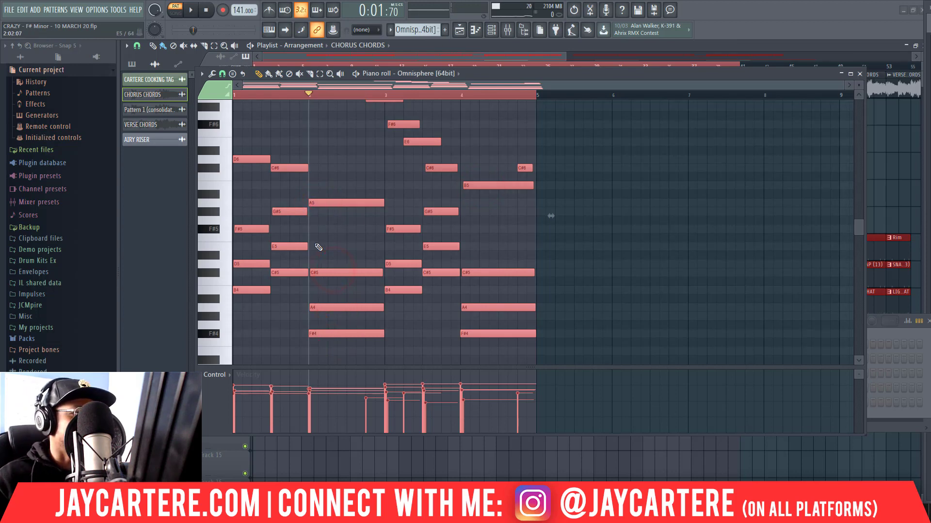
left_click(319, 248)
left_click_drag(322, 245, 367, 244)
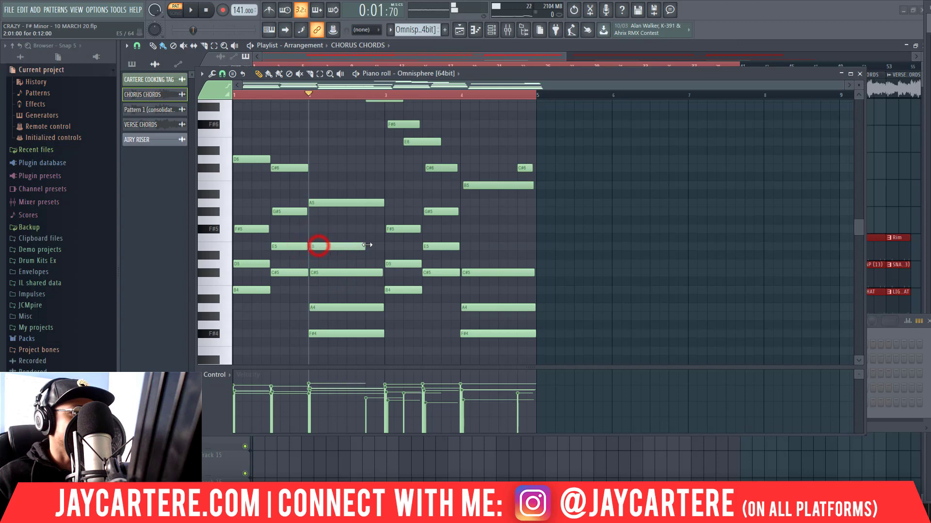
right_click(357, 247)
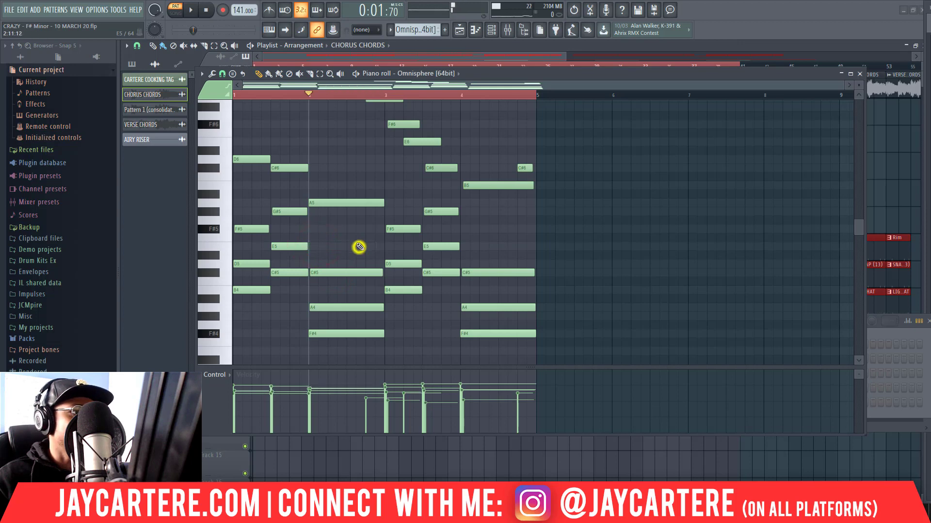
left_click(340, 202)
left_click(344, 308)
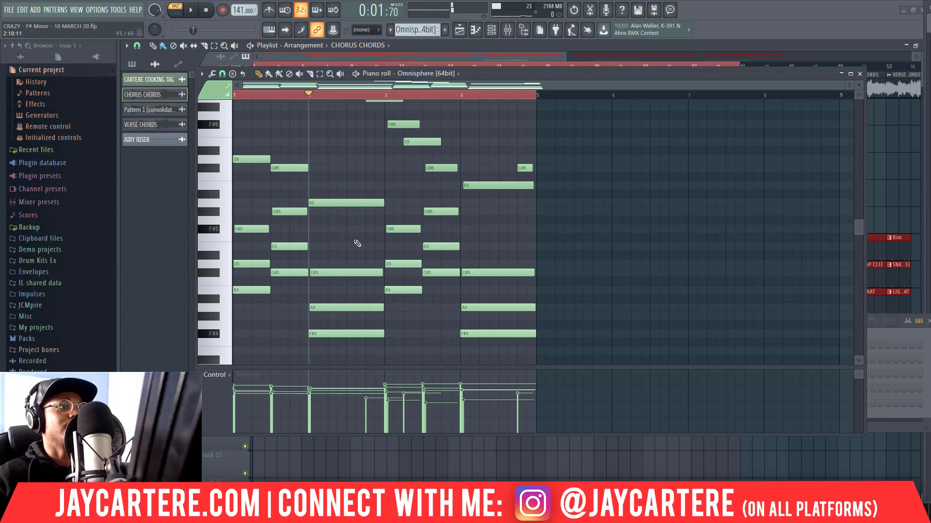
Sound the D5 note of the first chord in bar 1 and select the E5 note of the second chord.
scroll(355, 245, "up", 1)
left_click(245, 289)
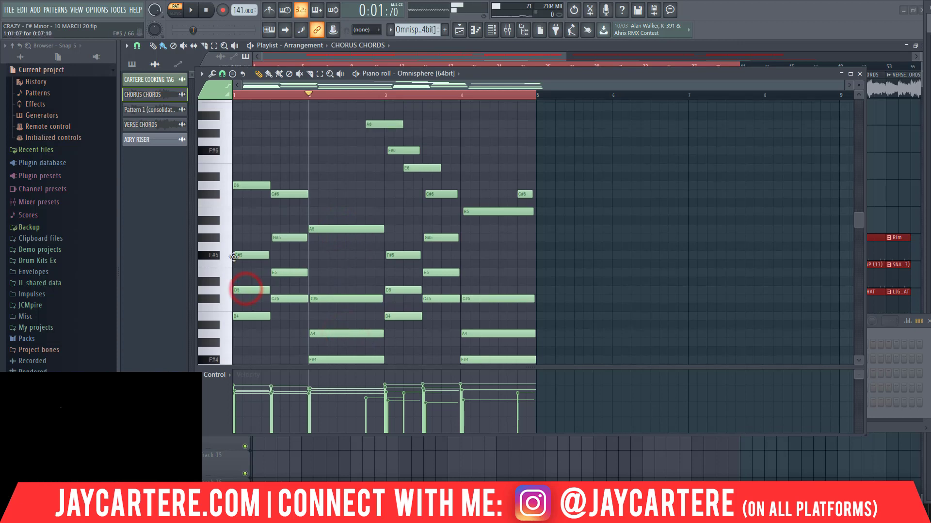
left_click_drag(244, 279, 284, 264)
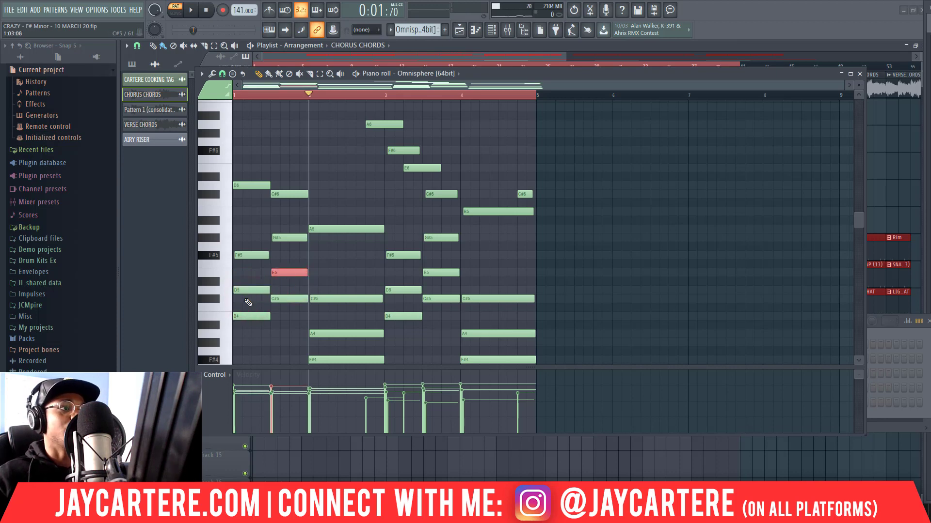
Sound the D5 and E5 notes of the two bar 1 chords and the D6 and C#6 melody notes above them.
left_click_drag(248, 303, 224, 316)
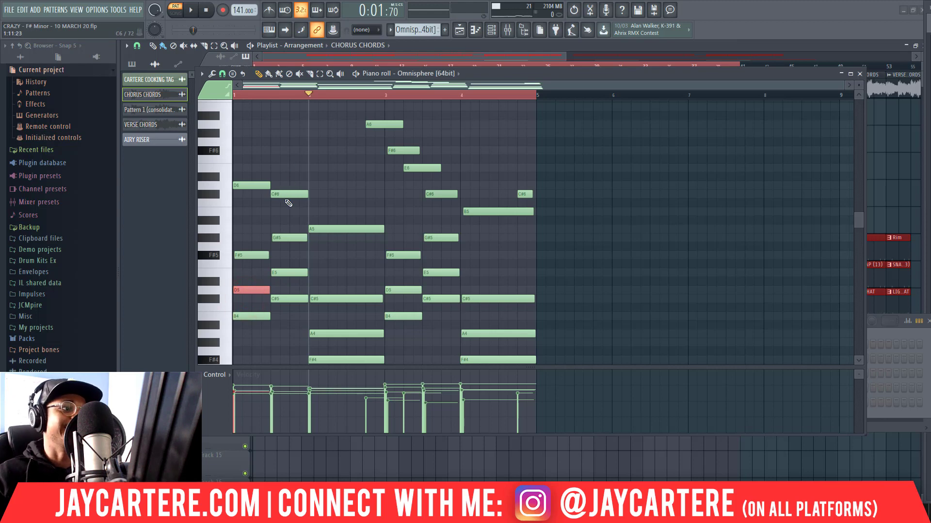
scroll(288, 227, "up", 3)
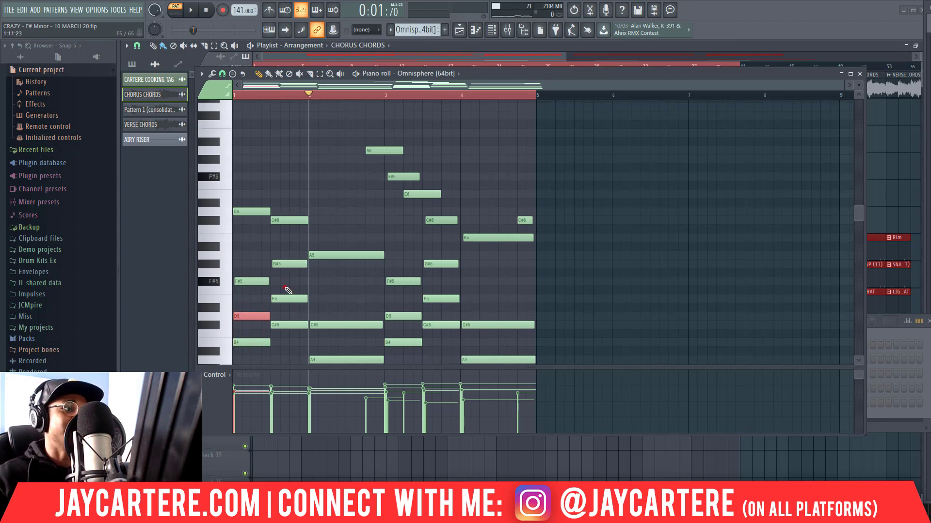
left_click_drag(288, 290, 295, 310)
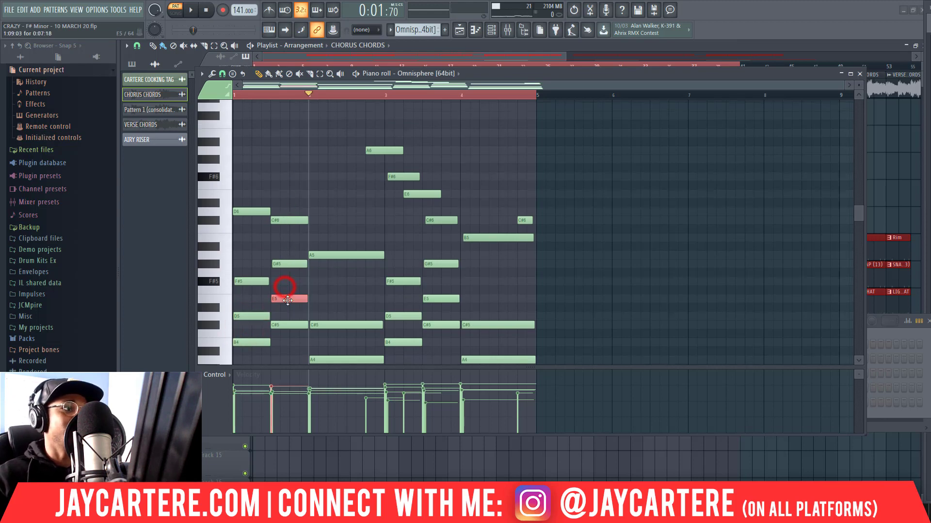
left_click(251, 212)
left_click(286, 221)
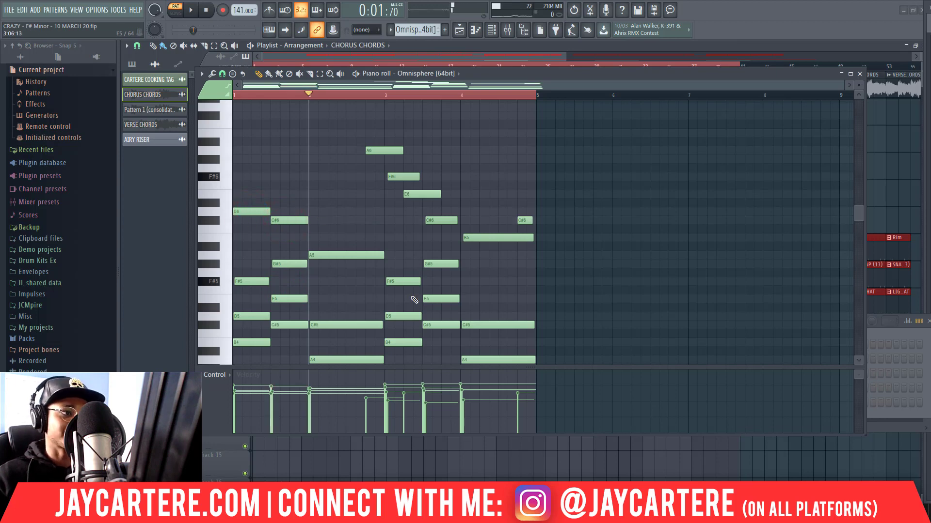
Sound the A4 note of the bar 4 chord and compare that chord with the melody notes above it.
scroll(415, 297, "down", 1)
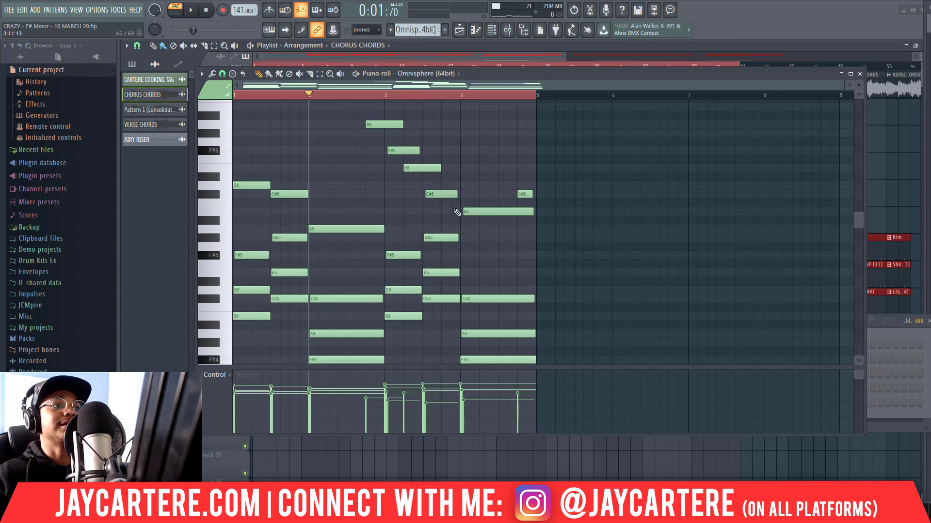
scroll(494, 320, "down", 2)
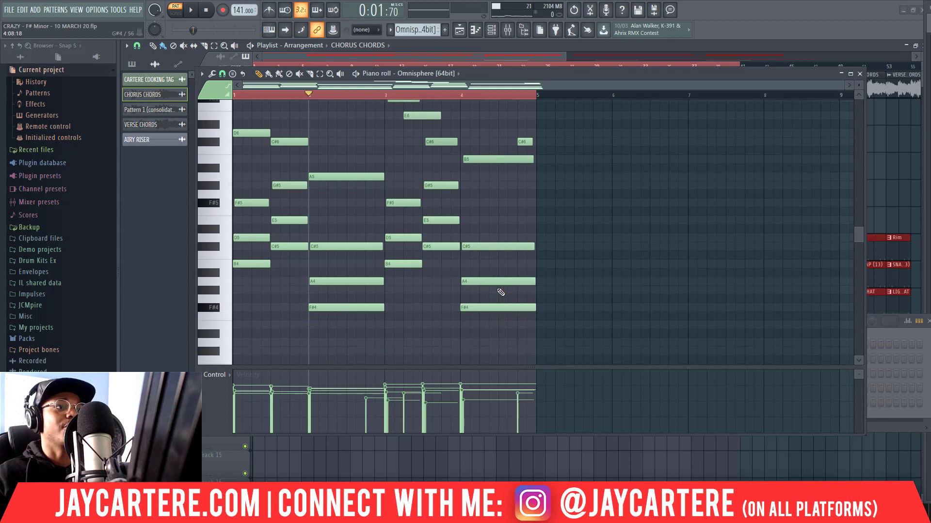
mouse_move(500, 282)
left_mouse_down()
mouse_move(499, 296)
mouse_move(500, 264)
mouse_move(492, 284)
left_mouse_up()
scroll(545, 205, "up", 4)
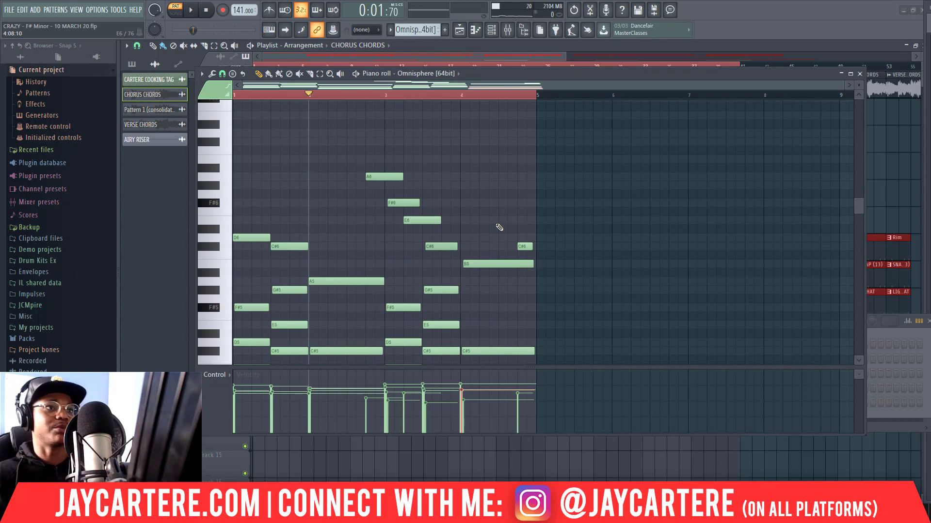
Play the four-bar Omnisphere pattern from the start of bar 1 and stop it.
left_click(482, 85)
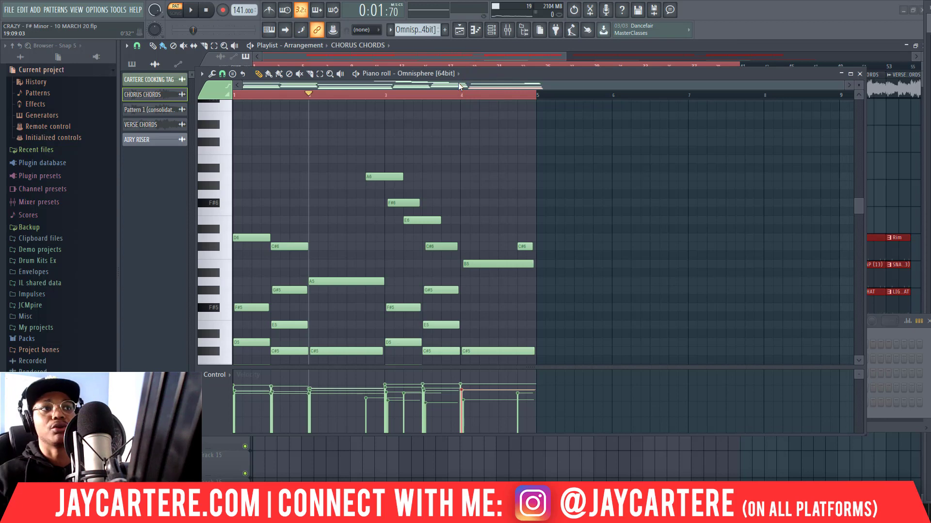
left_click(293, 96)
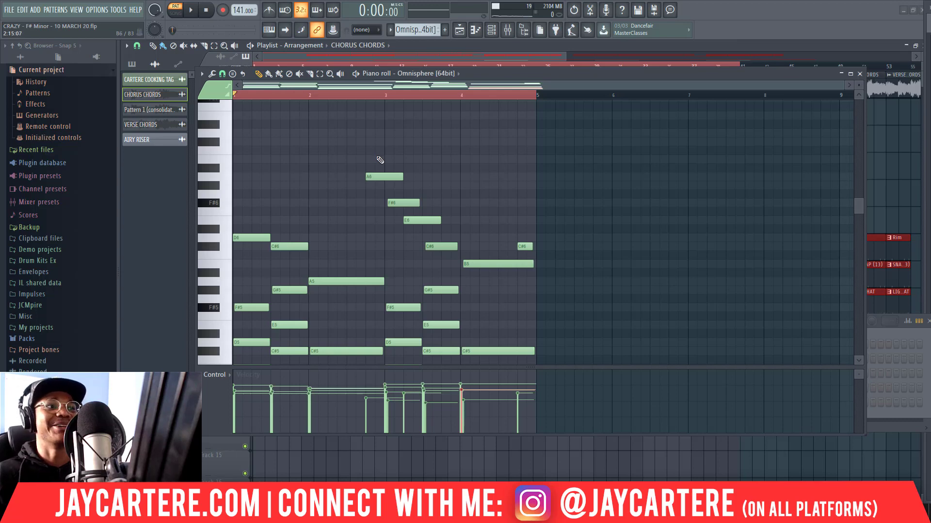
key("space")
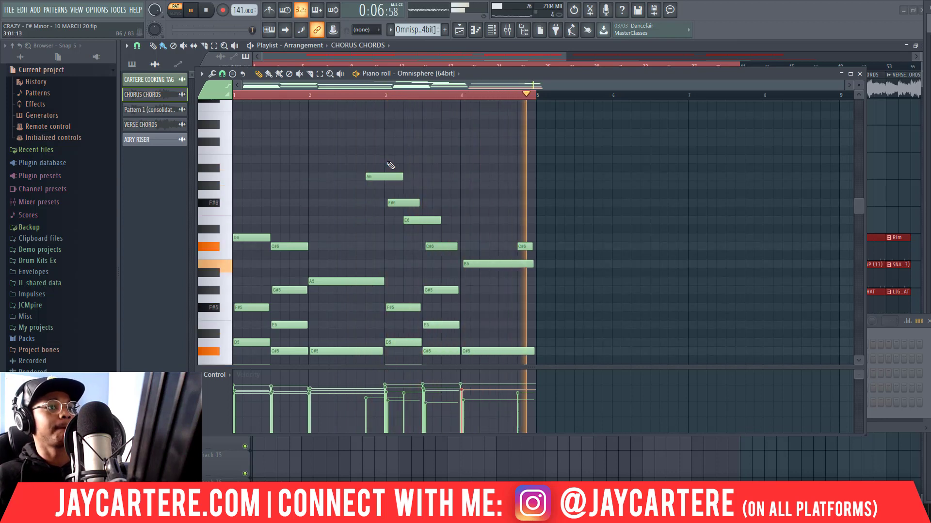
key("space")
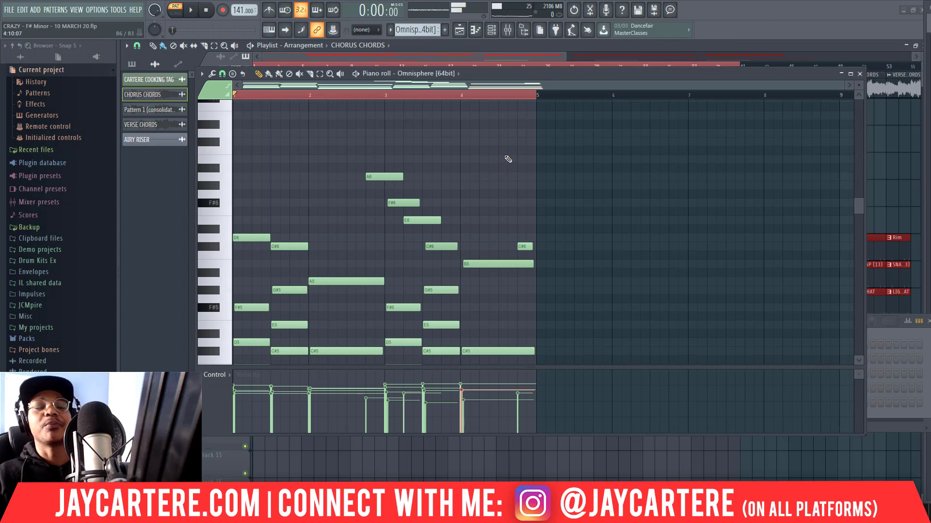
scroll(518, 278, "down", 2)
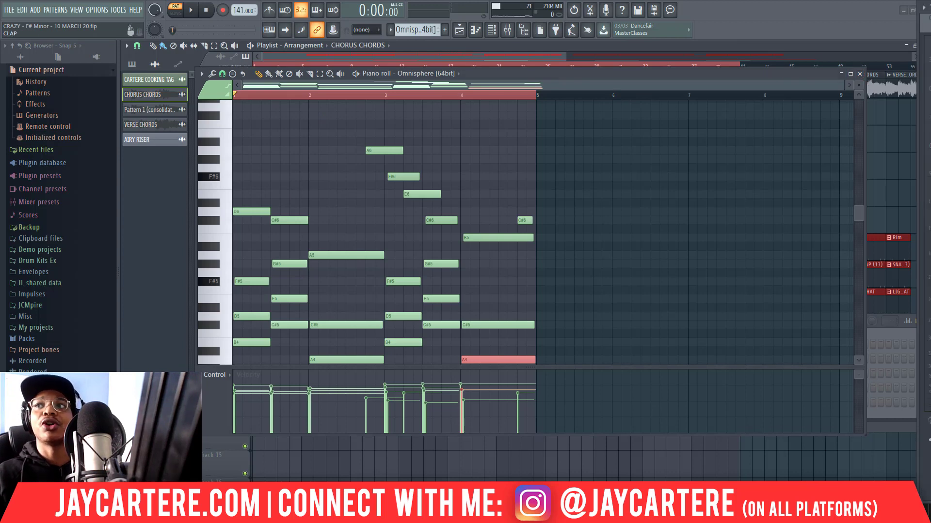
Bring the mixer into view and compare the effect chains of the CHORD ARP and MAIN MELODY PAD tracks.
left_click_drag(930, 7, 37, 67)
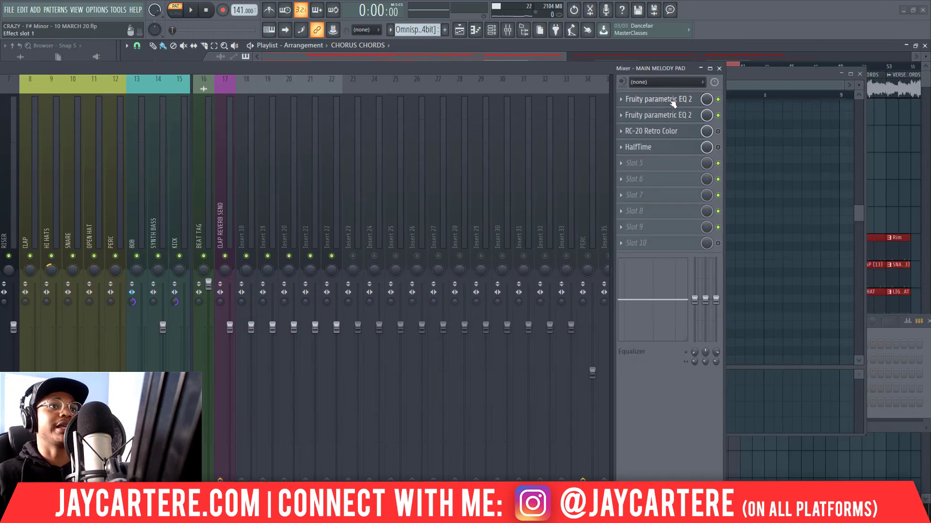
left_click_drag(522, 69, 729, 25)
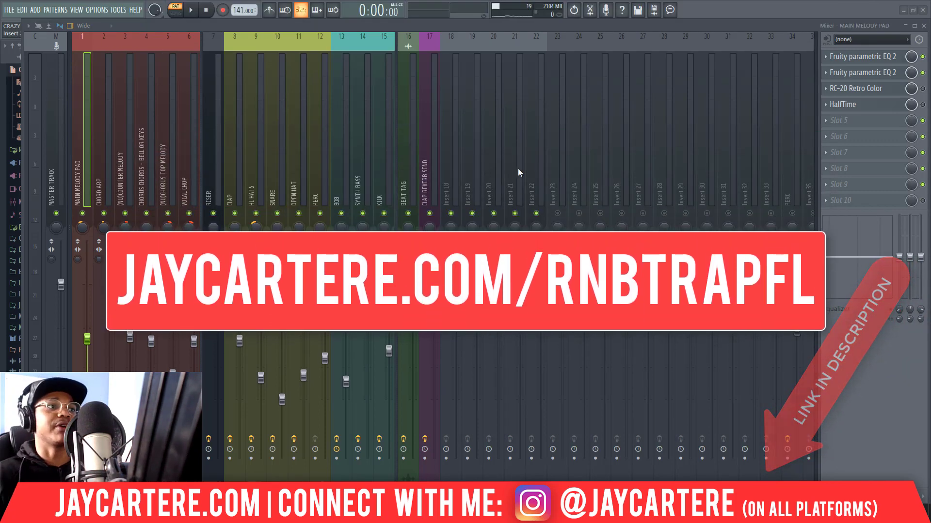
left_click(103, 111)
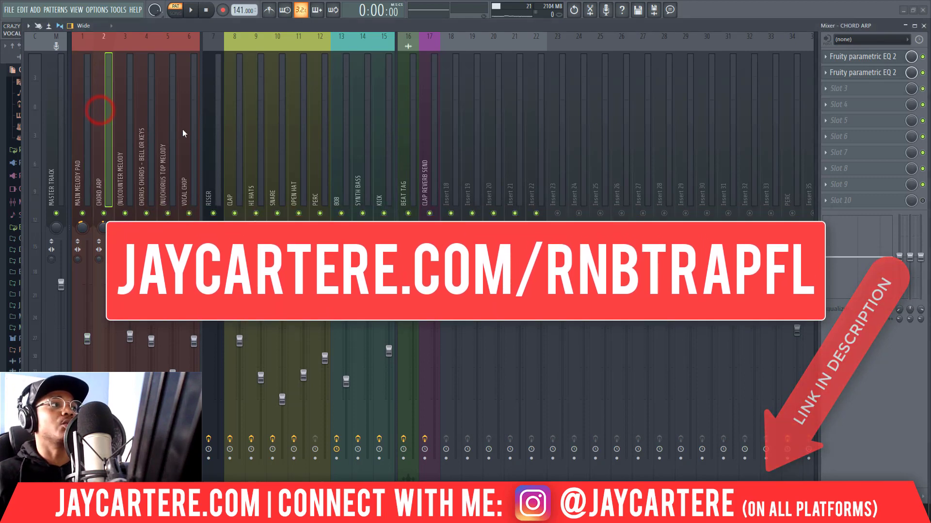
left_click(81, 114)
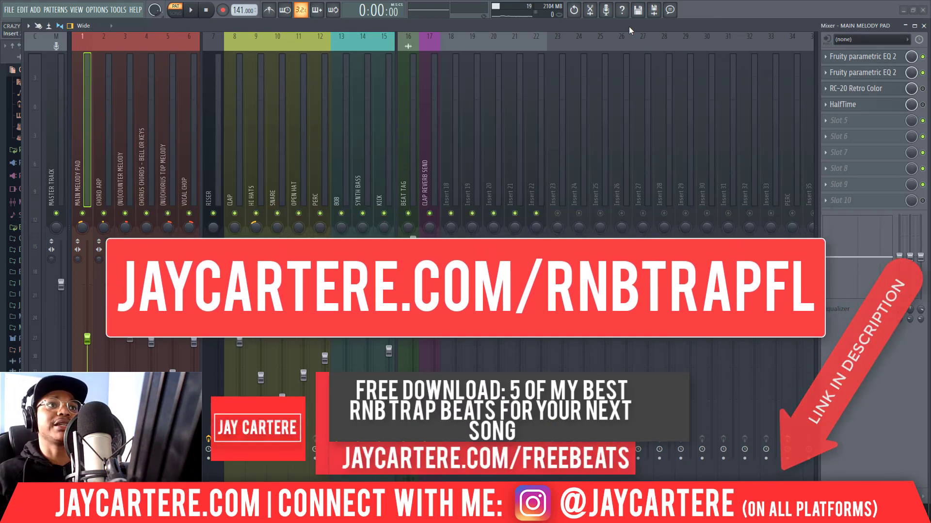
left_click(629, 28)
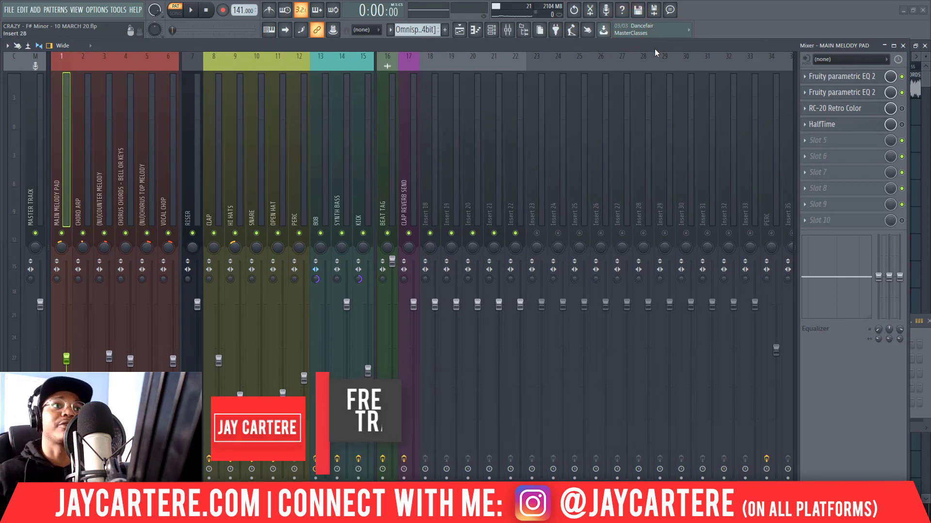
left_click_drag(654, 49, 657, 37)
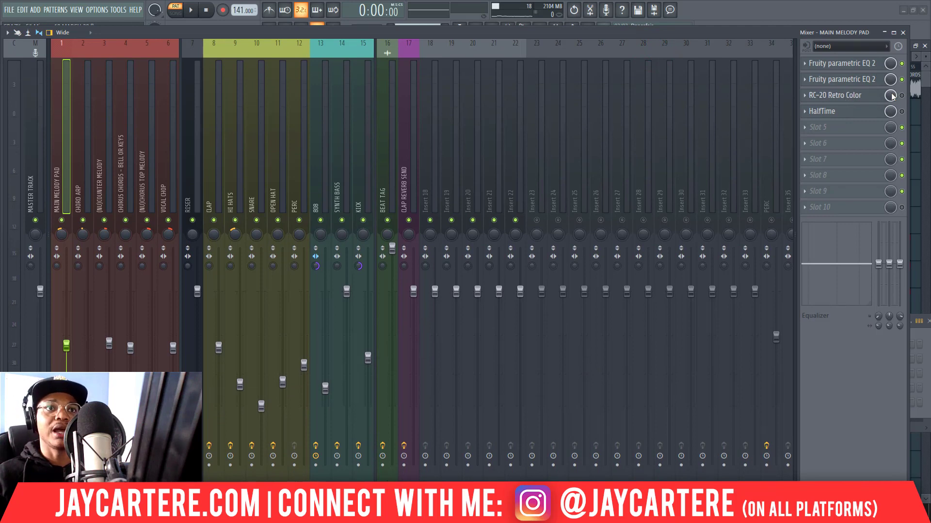
Open RC-20 Retro Color on the MAIN MELODY PAD track, leave it switched off, review its settings and close it.
left_click(837, 96)
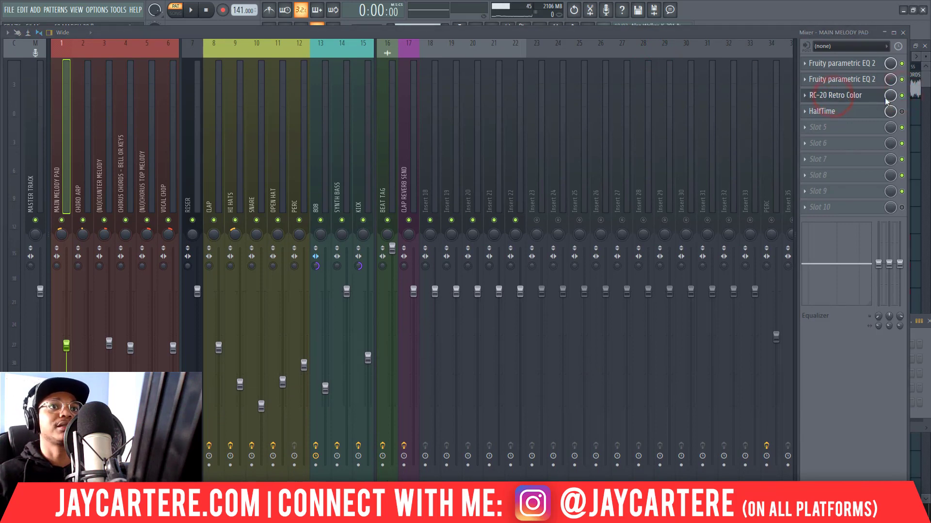
left_click(901, 96)
left_click_drag(579, 33, 625, 321)
left_click_drag(523, 72, 930, 109)
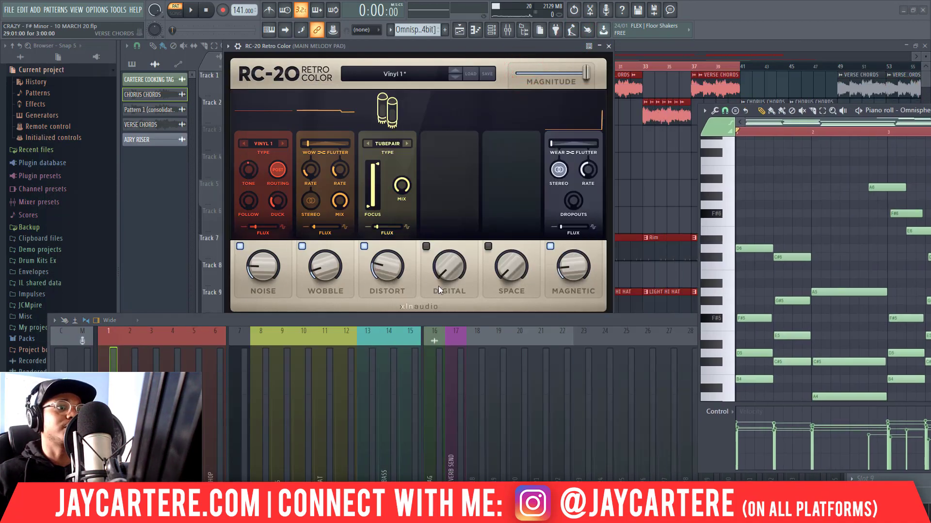
left_click(608, 46)
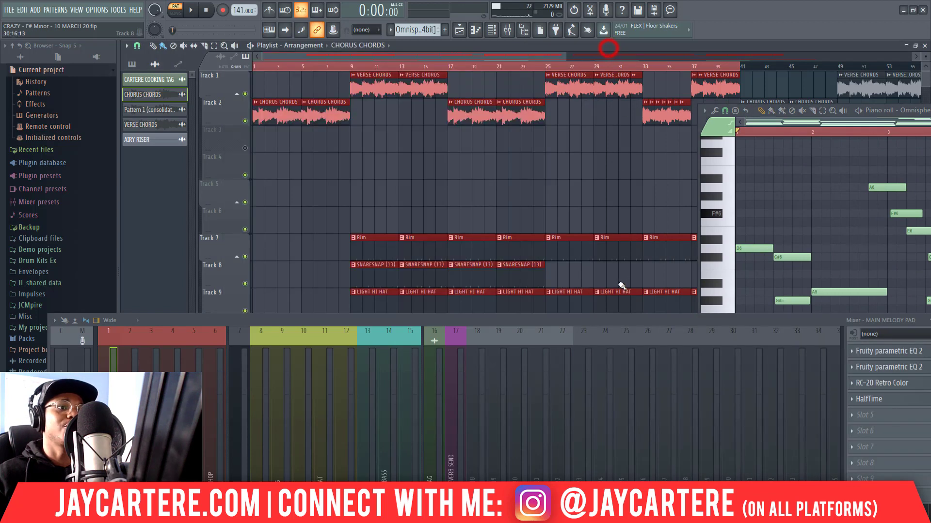
Close the piano roll and move the mixer aside so the playlist and channel rack are both in view.
left_click_drag(627, 320, 538, 110)
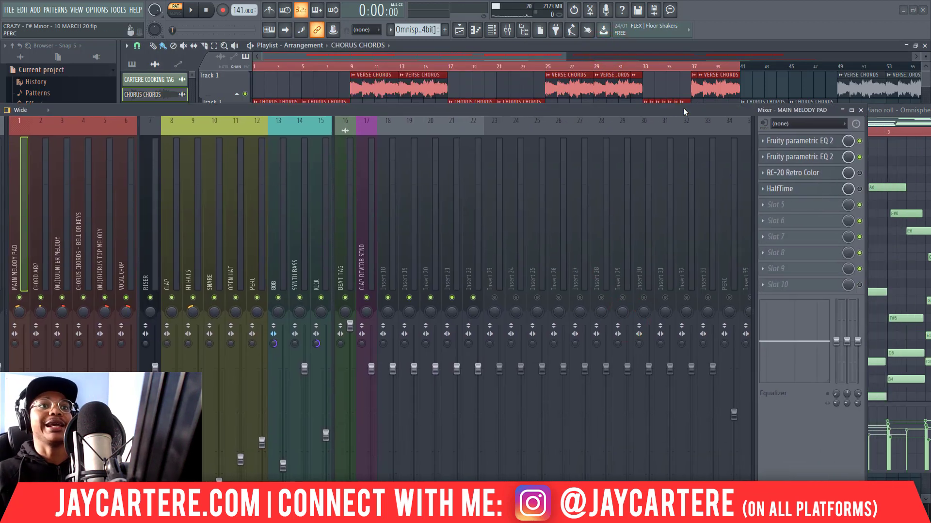
left_click_drag(687, 107, 700, 143)
key("F7")
key("F7")
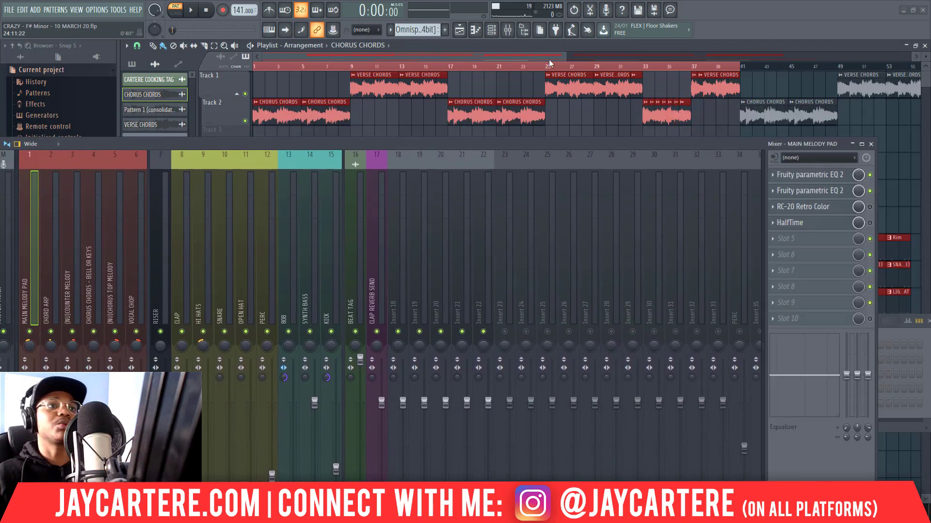
double_click(462, 146)
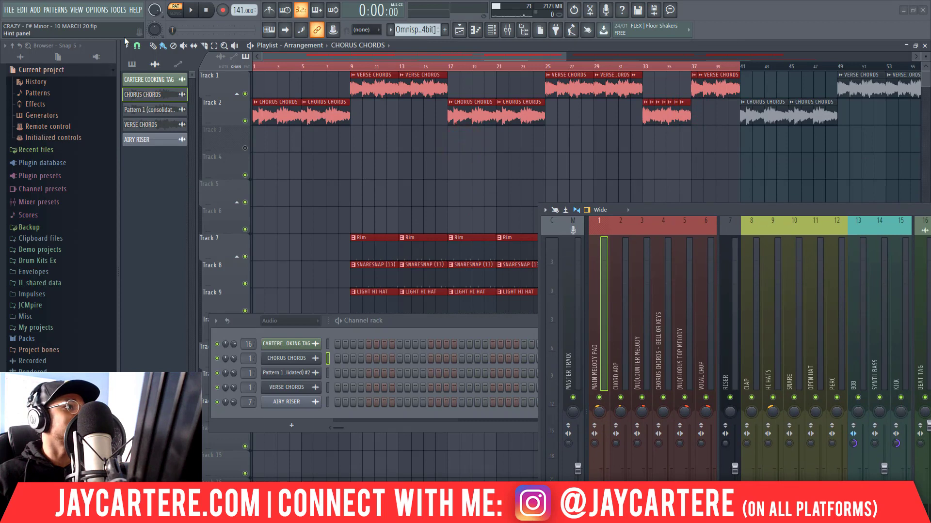
Switch to song mode, solo Track 1 and play the VERSE CHORDS from bar 9, stopping the playback.
left_click(175, 12)
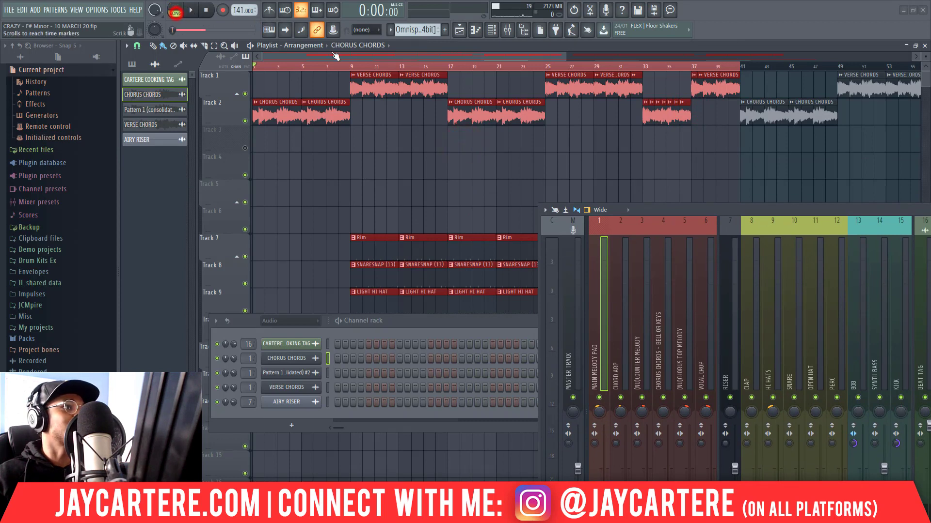
left_click(351, 68)
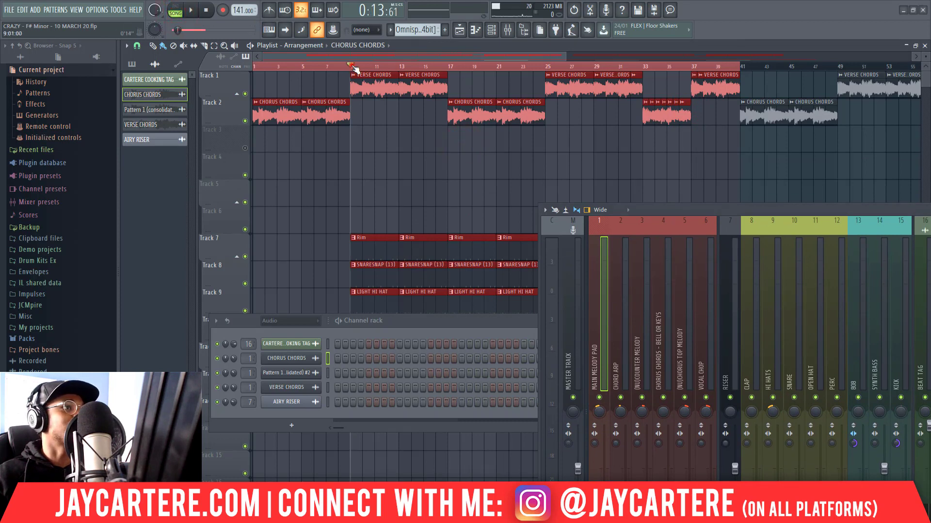
right_click(245, 93)
key("space")
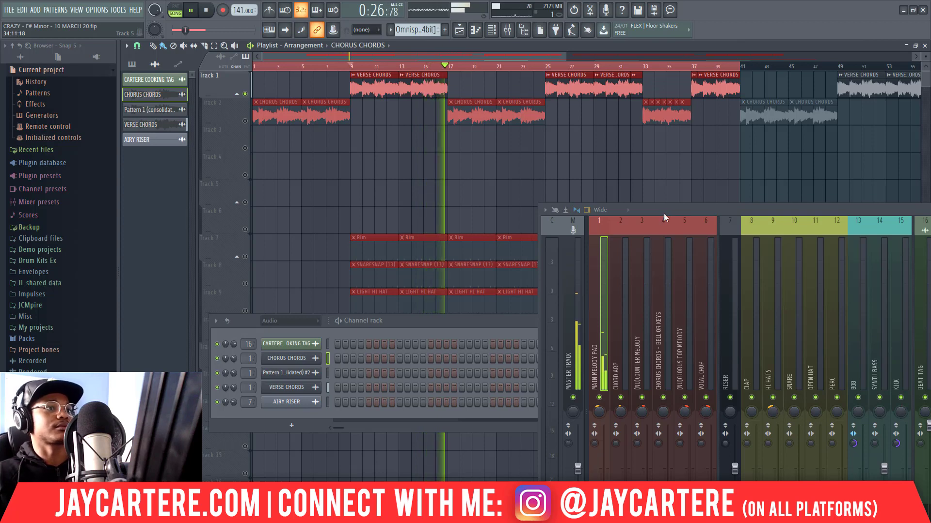
key("space")
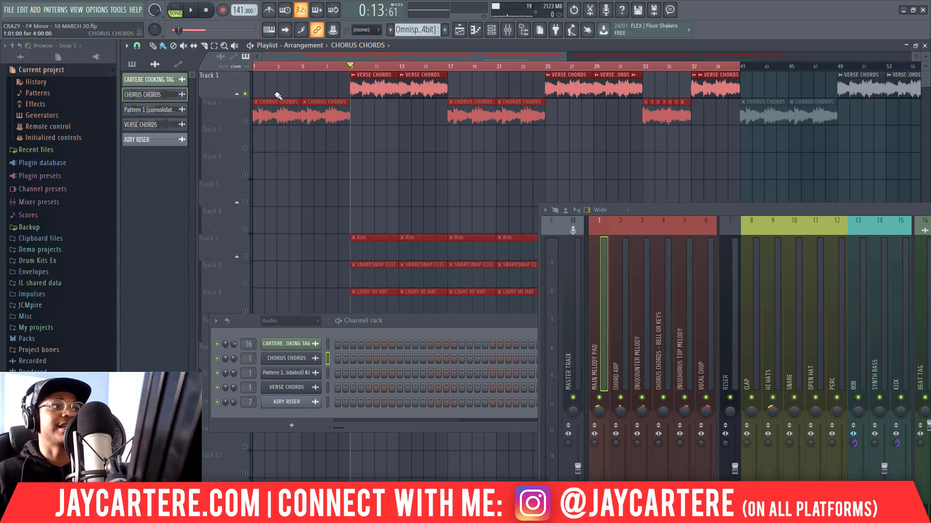
Unsolo Track 1, play the CHORUS CHORDS from the start of the song and stop them.
right_click(245, 93)
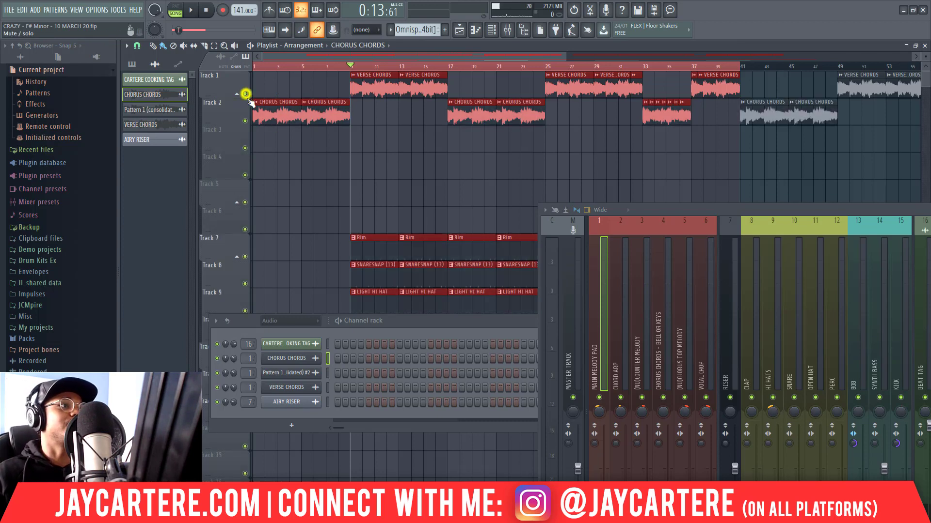
left_click_drag(280, 66, 240, 66)
key("space")
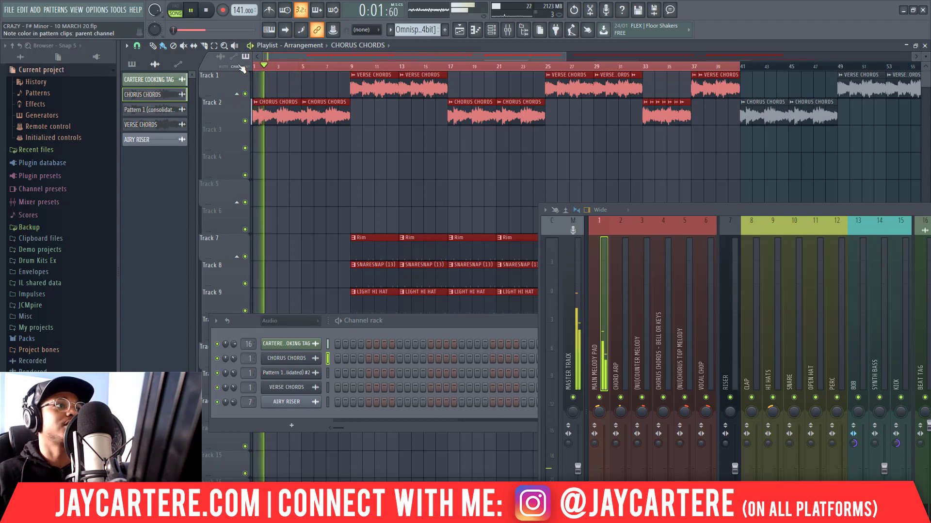
key("space")
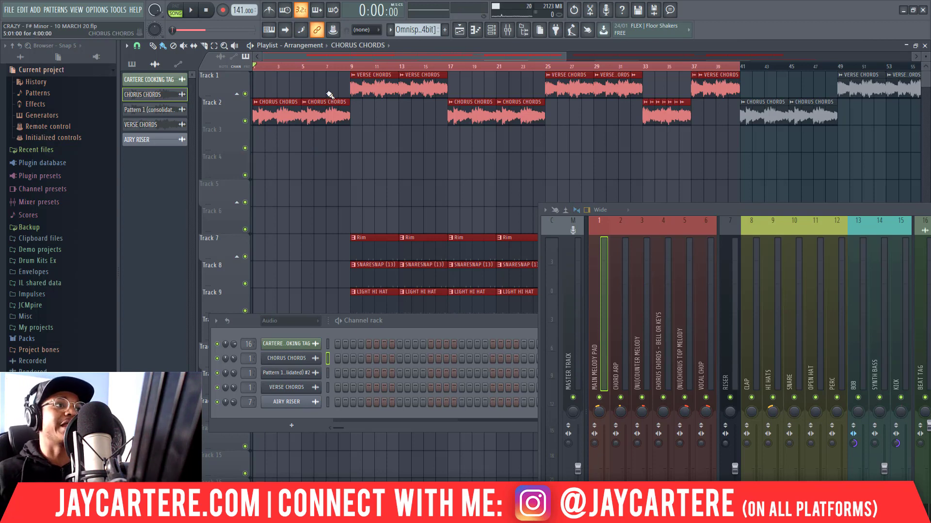
Set the song position to bar 9, then show the whole arrangement in the playlist with the channel rack moved below the drum tracks.
left_click(351, 66)
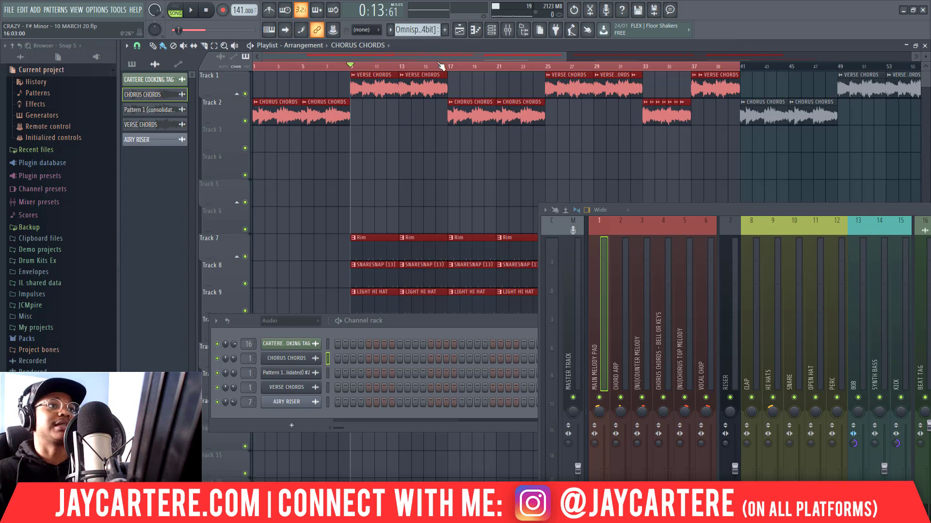
left_click_drag(453, 56, 397, 71)
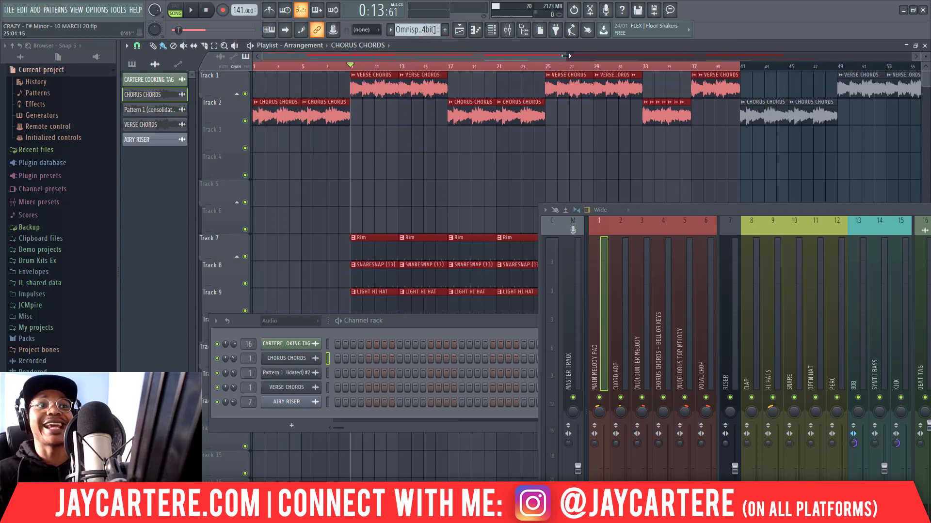
left_click_drag(566, 56, 903, 56)
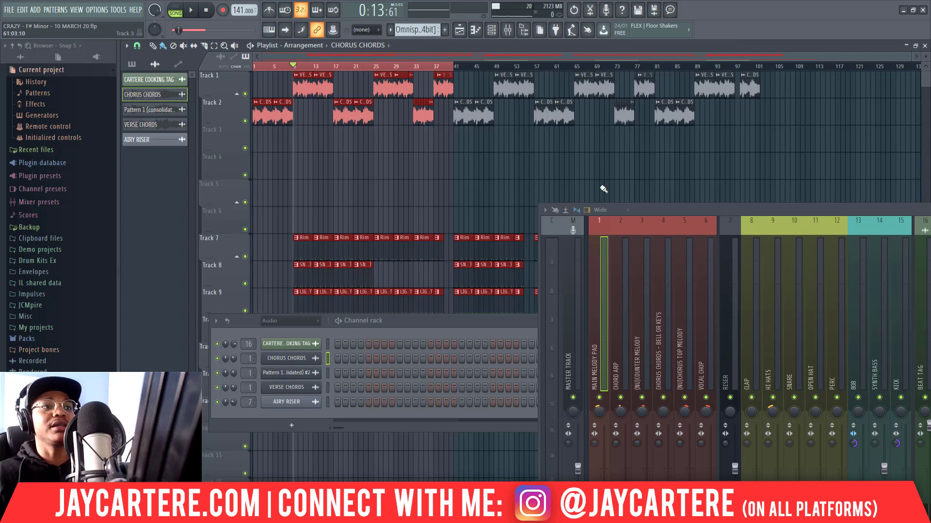
left_click_drag(446, 320, 462, 422)
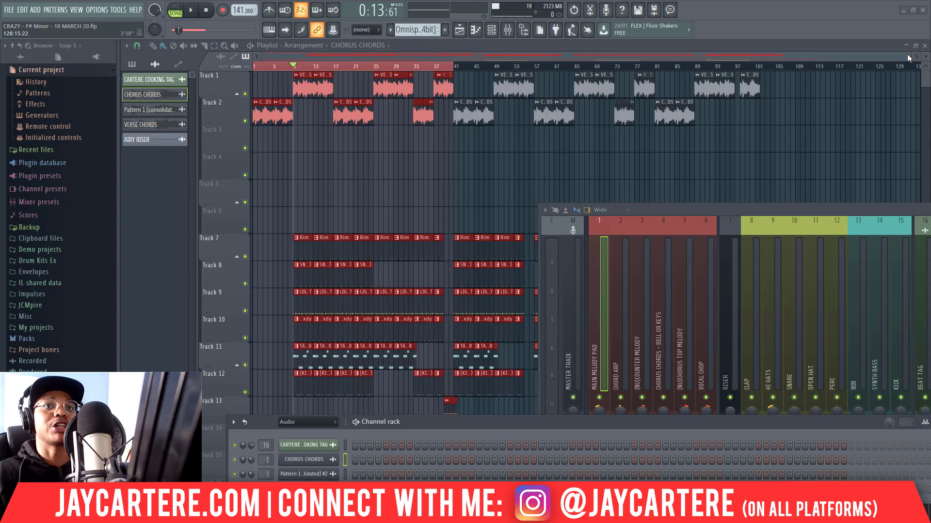
Examine how the CHORUS CHORDS and VERSE CHORDS clips alternate on Tracks 1 and 2 from bar 1 past bar 41.
left_click_drag(909, 57, 731, 59)
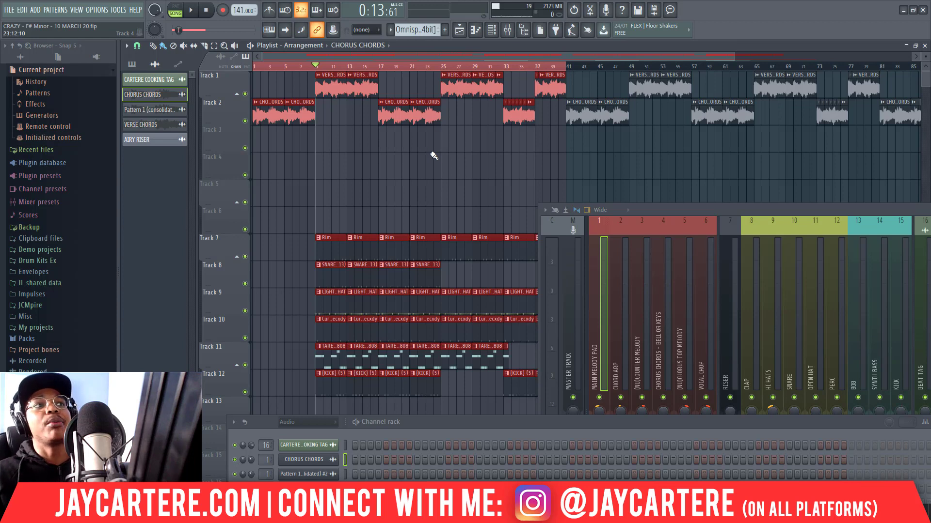
scroll(390, 143, "down", 2)
scroll(389, 145, "up", 2)
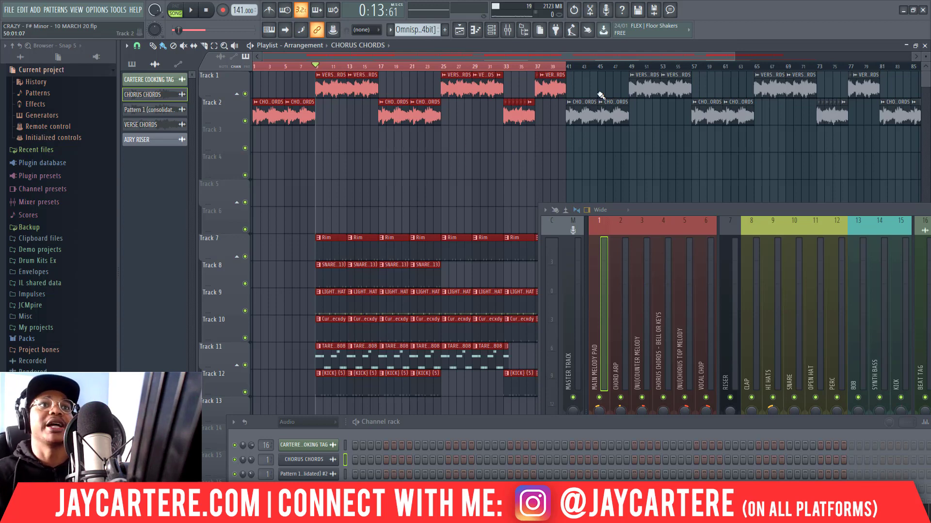
scroll(716, 76, "up", 3)
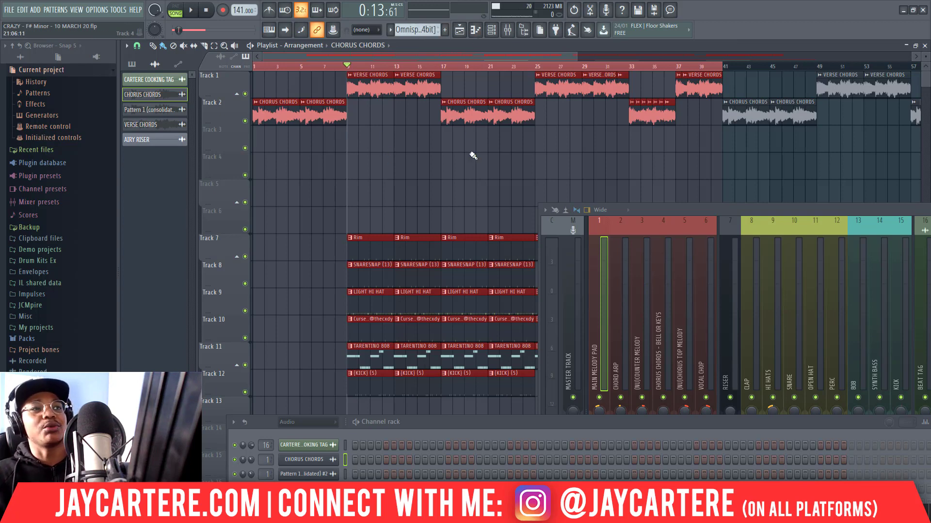
left_click_drag(447, 57, 377, 51)
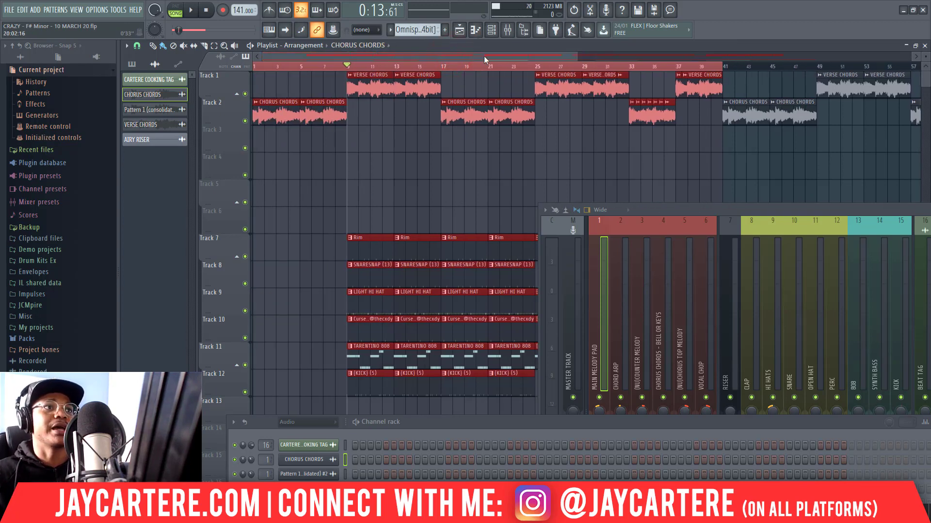
left_click_drag(484, 57, 537, 59)
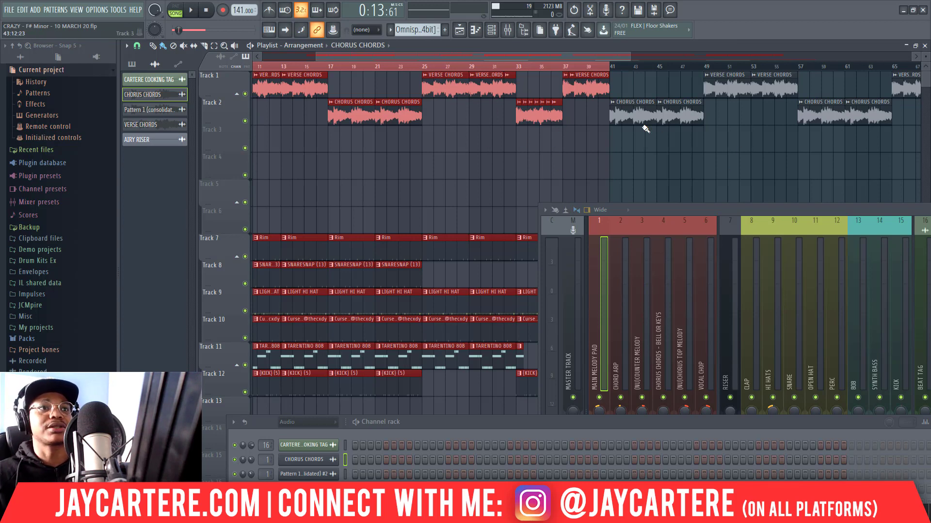
left_click(612, 65)
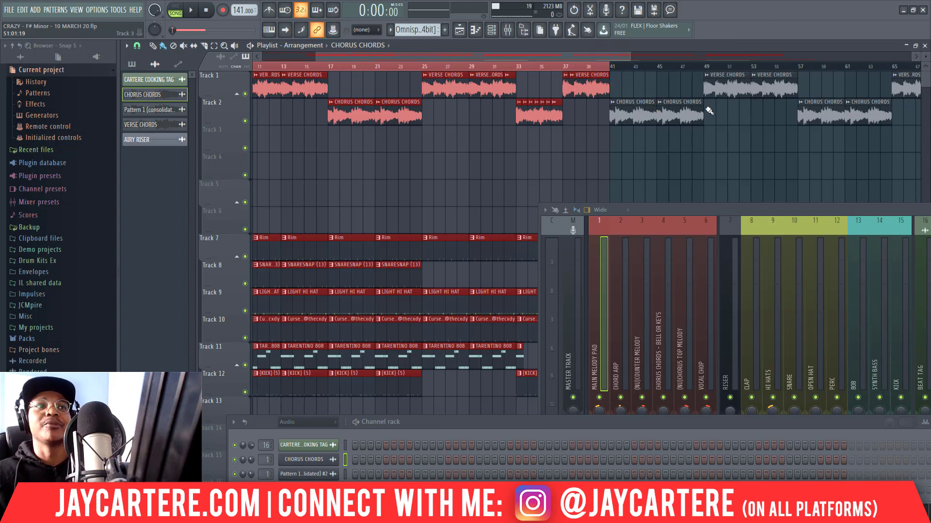
Move the mixer aside so the drum clips on Tracks 7 to 13 are uncovered past bar 41.
left_click_drag(629, 54, 587, 54)
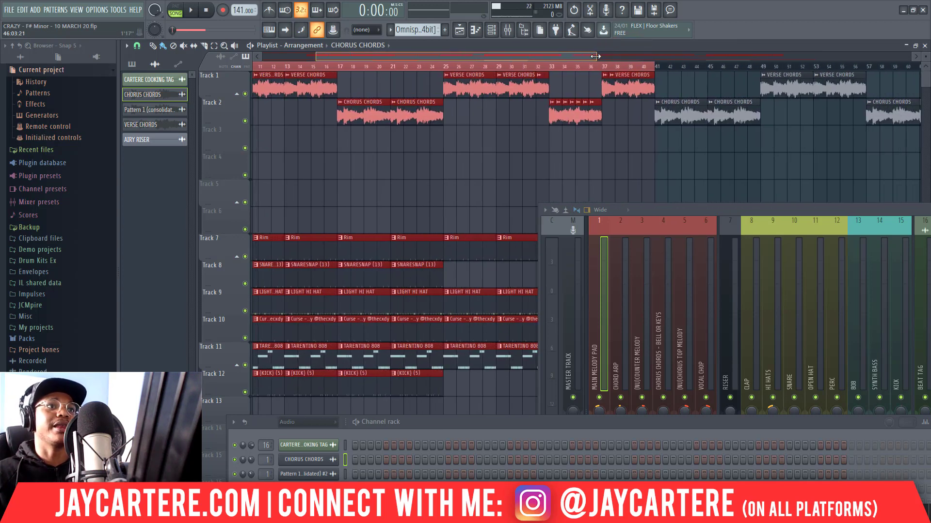
left_click_drag(681, 208, 930, 274)
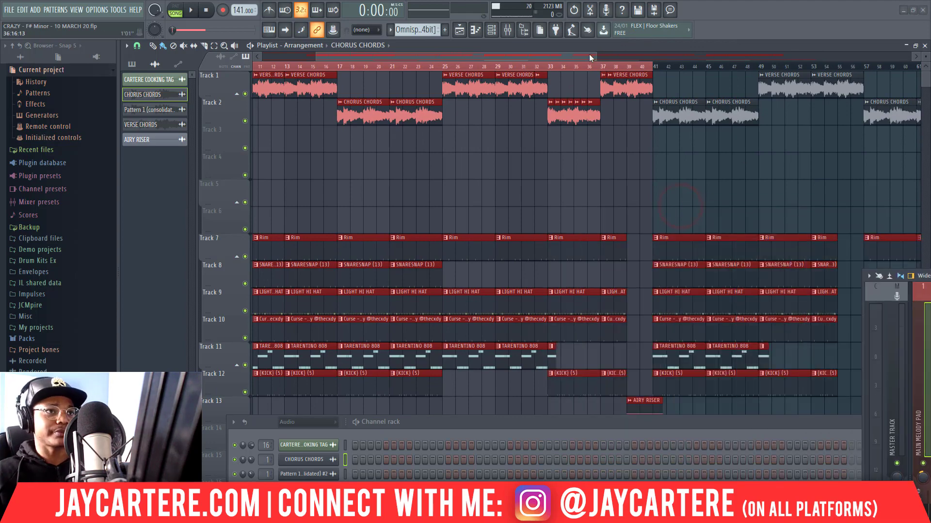
left_click_drag(593, 57, 577, 73)
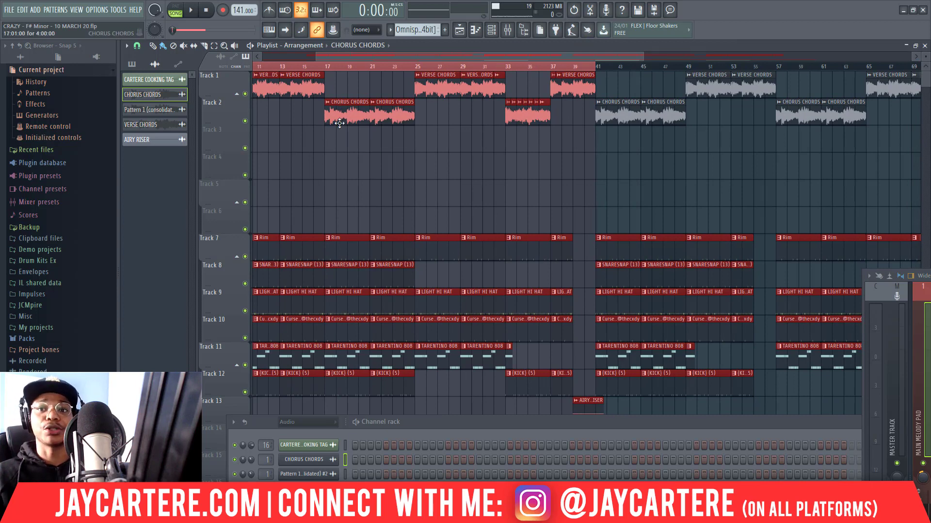
Pick VERSE CHORDS as the current clip source from its Track 1 clip and set the song position to bar 25.
double_click(280, 86)
left_click(410, 154)
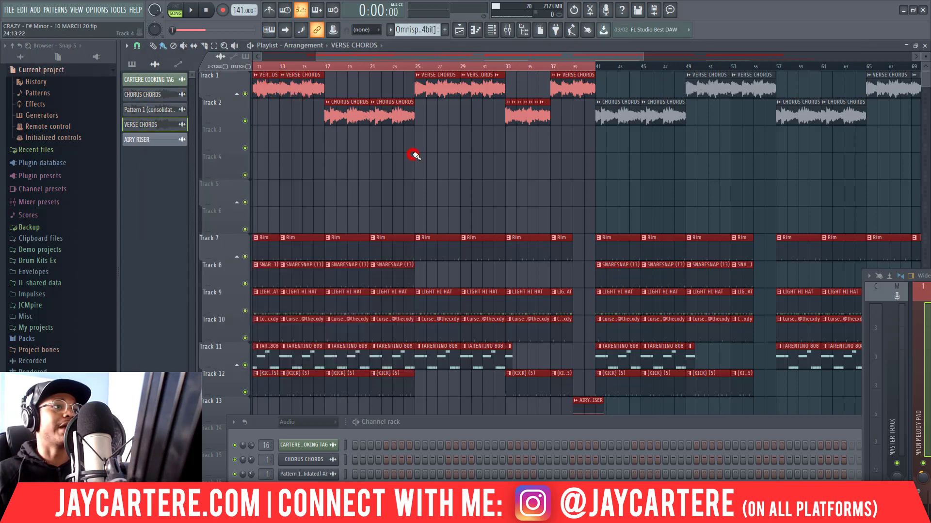
left_click(420, 68)
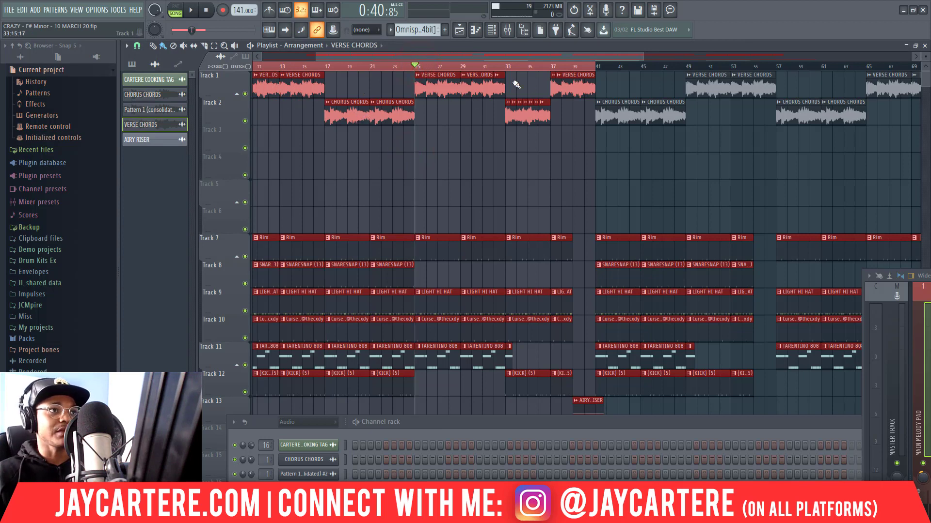
Select the part of the arrangement from bar 29 to bar 41 in the playlist.
left_click_drag(508, 68, 596, 81)
left_click_drag(644, 57, 477, 56)
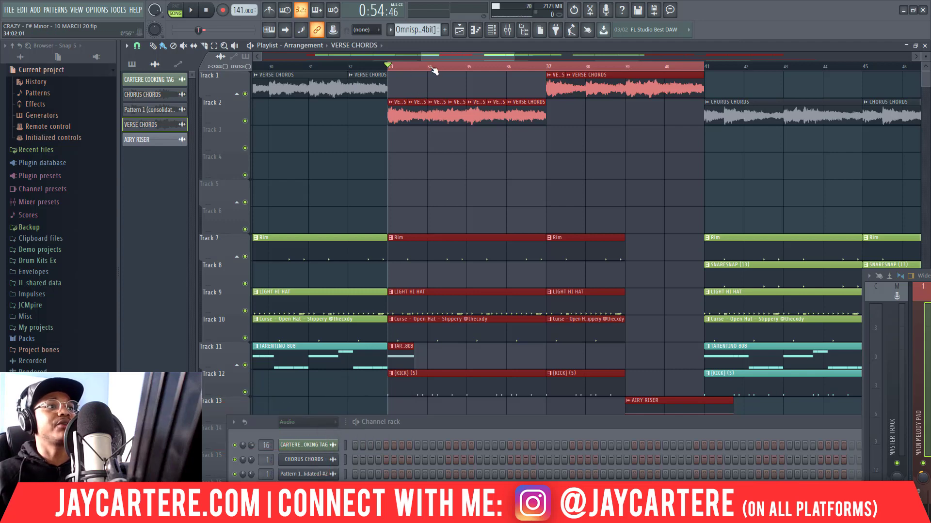
scroll(449, 60, "left", 5)
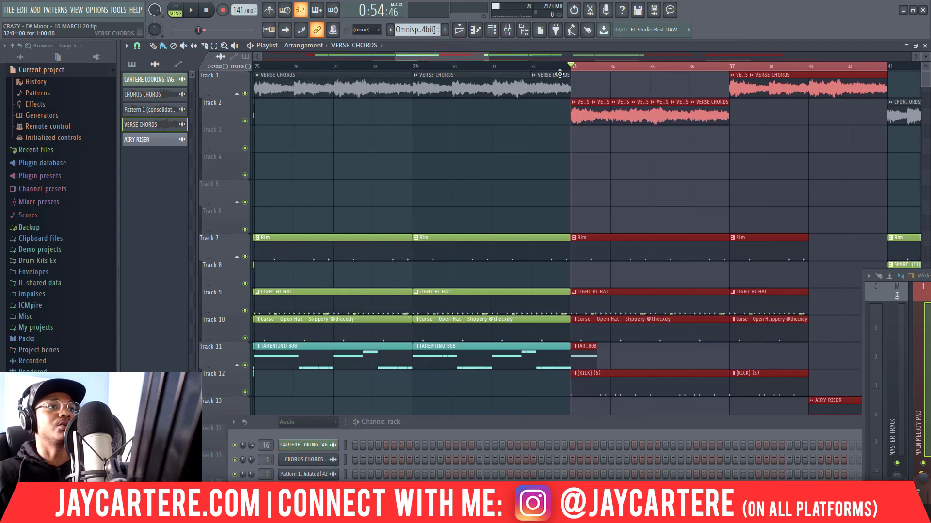
left_click_drag(568, 69, 415, 69)
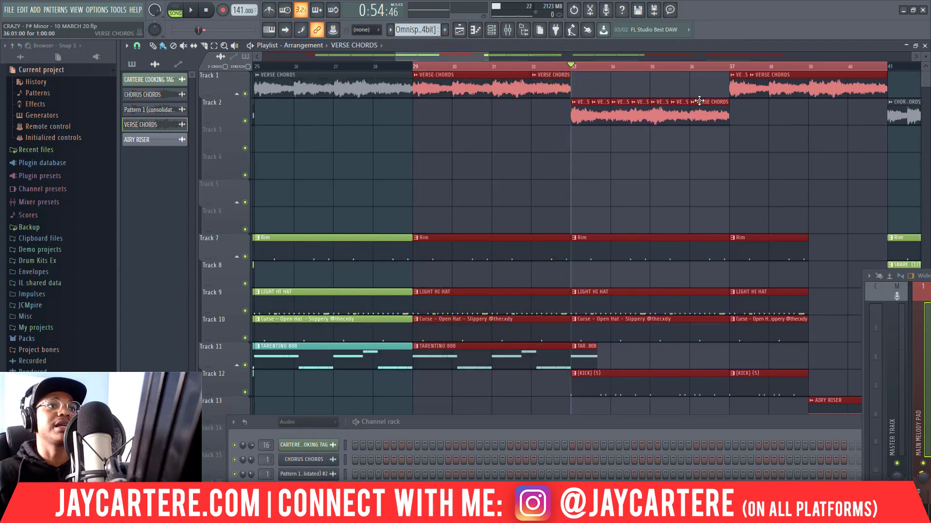
Play the selected section from bar 29 through the chopped VERSE CHORDS clips and stop the playback.
left_click(412, 66)
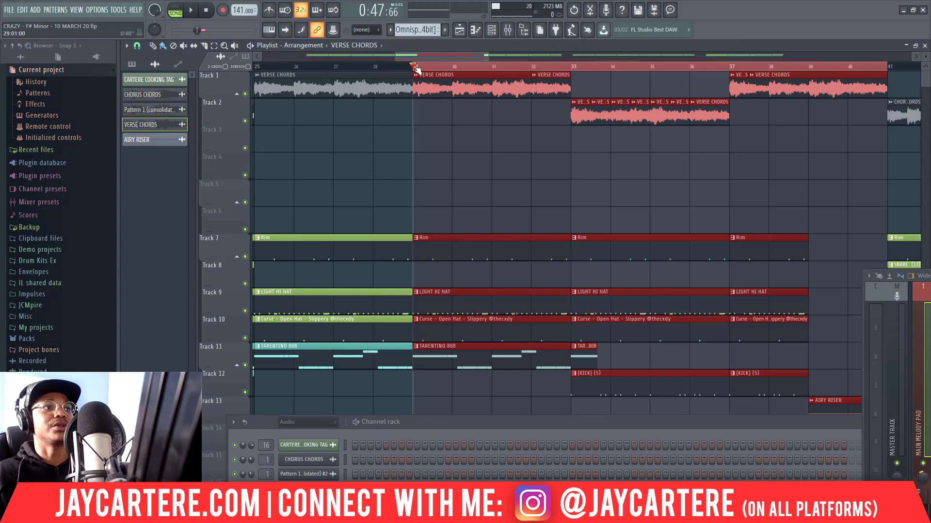
key("space")
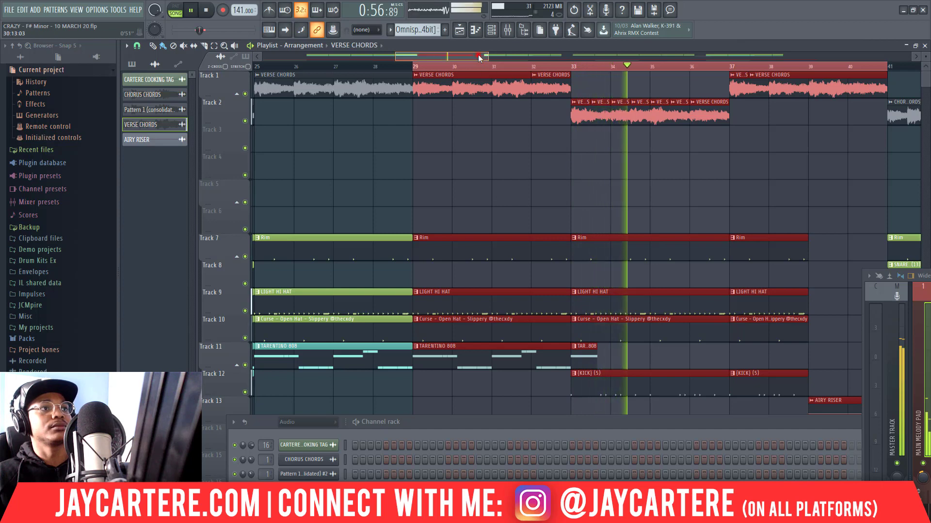
mouse_move(478, 54)
left_mouse_down()
mouse_move(512, 60)
mouse_move(497, 59)
left_mouse_up()
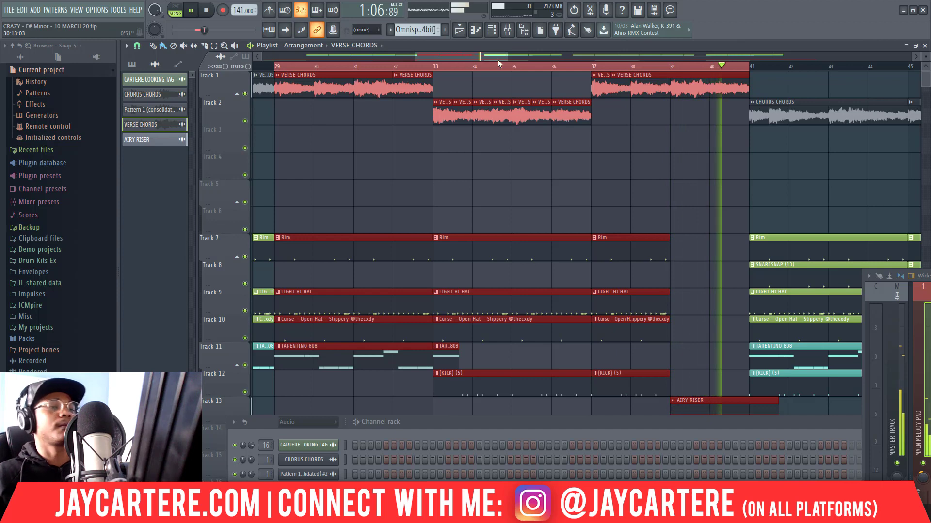
key("space")
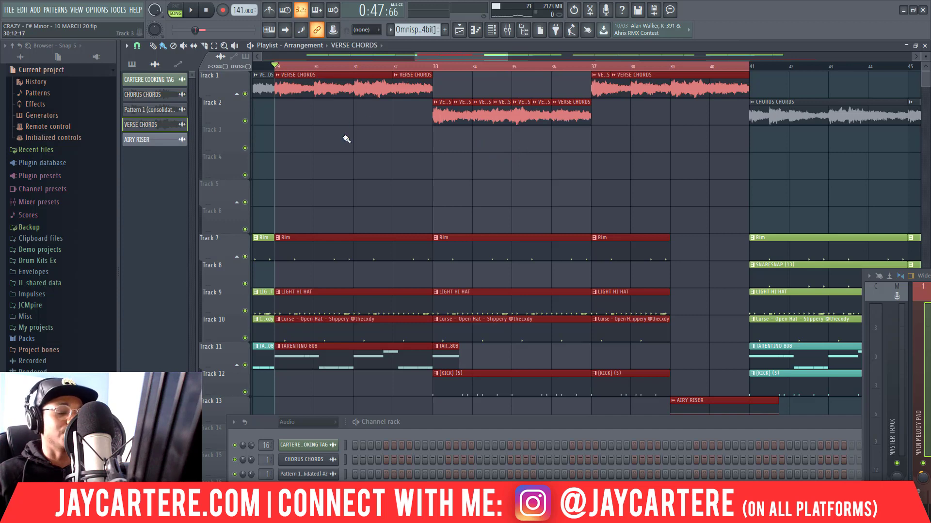
Deselect the clips between bars 29 and 41 and change the playlist's grid snapping to a beat-based value.
left_click(317, 141)
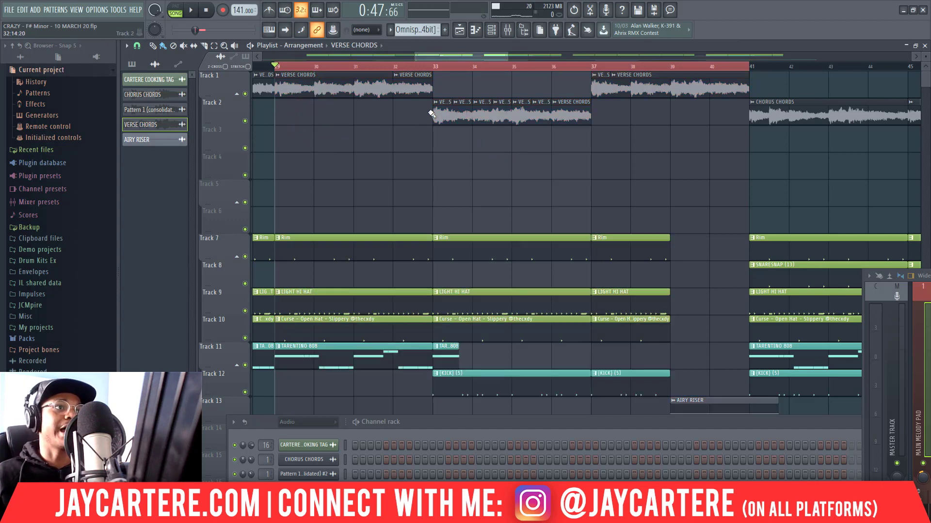
left_click_drag(510, 56, 472, 56)
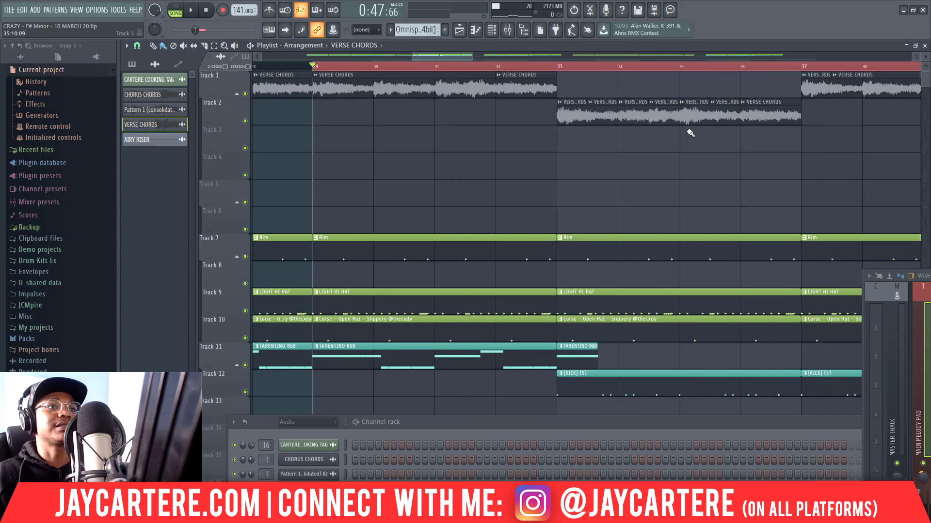
left_click(655, 113)
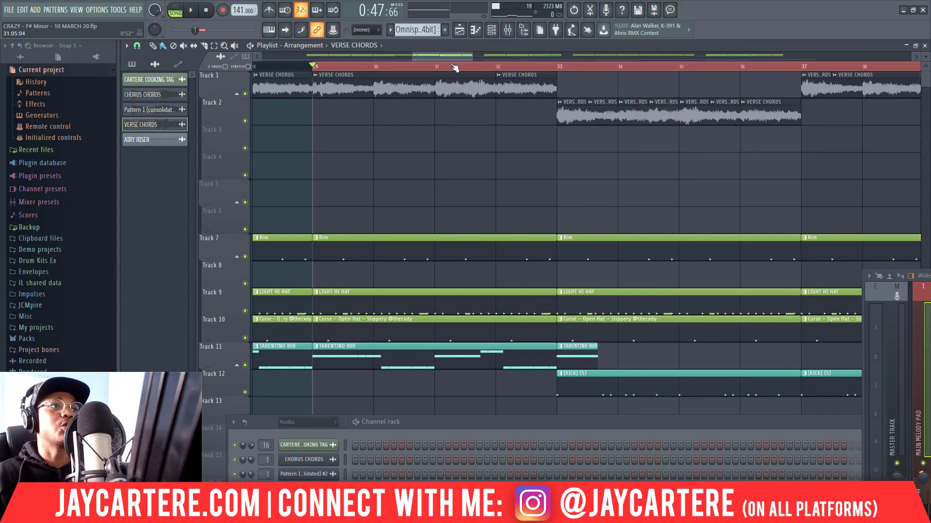
left_click_drag(456, 56, 476, 57)
left_click(137, 45)
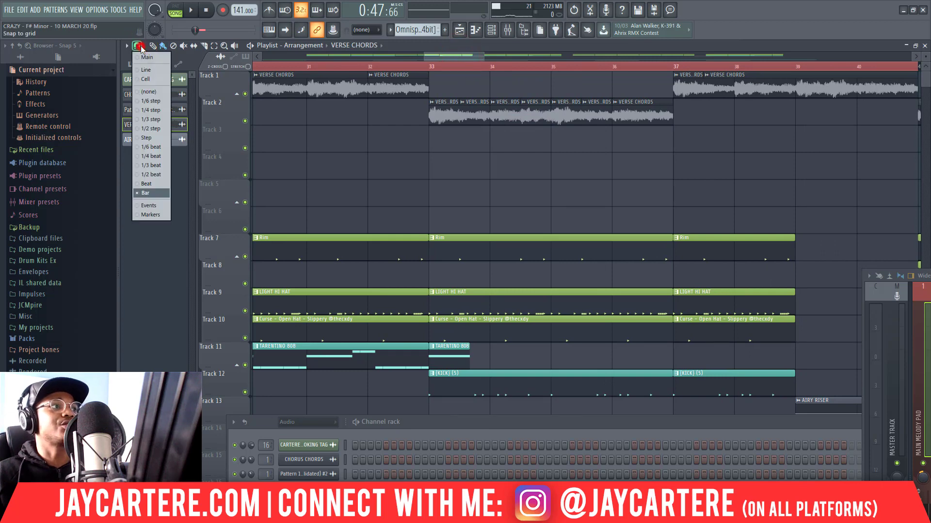
left_click(144, 177)
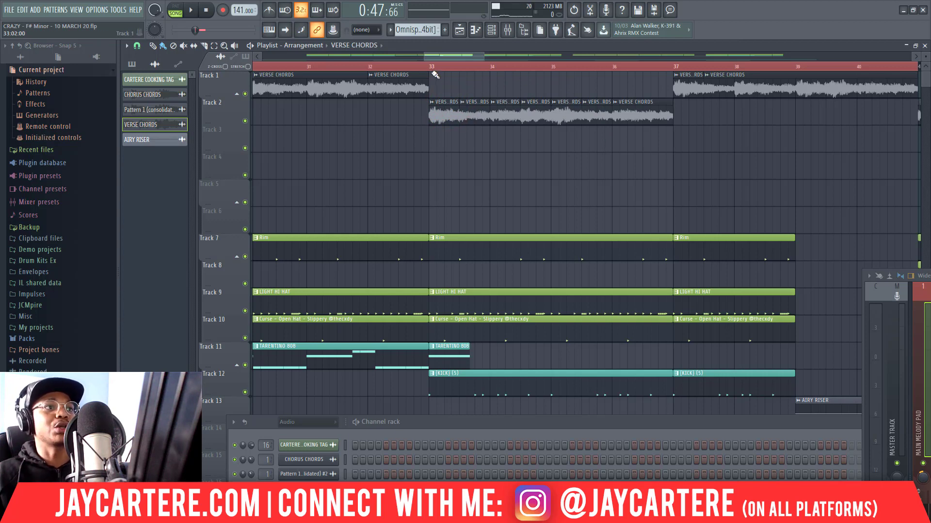
Play the chopped VERSE CHORDS clips on Track 2 from bar 33 and stop the playback.
left_click(462, 56)
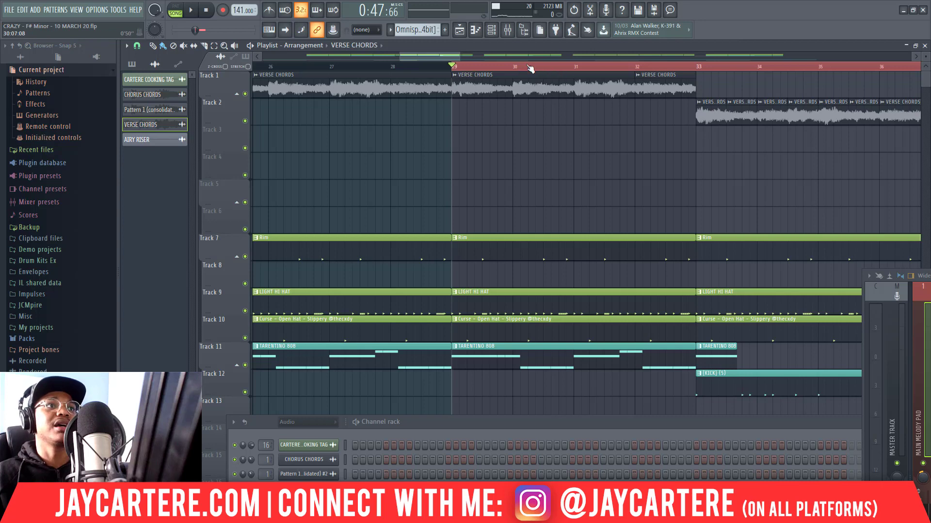
left_click(474, 56)
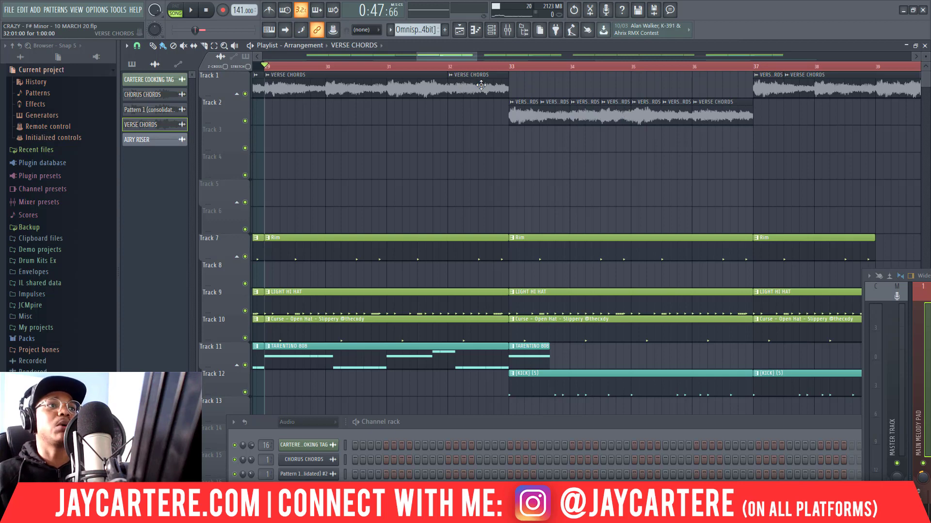
left_click_drag(476, 56, 549, 66)
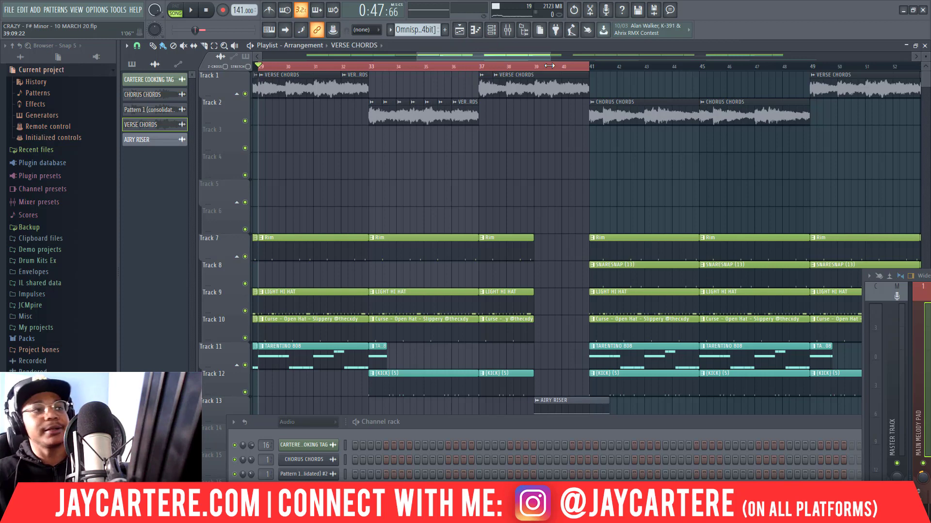
left_click(370, 68)
key("space")
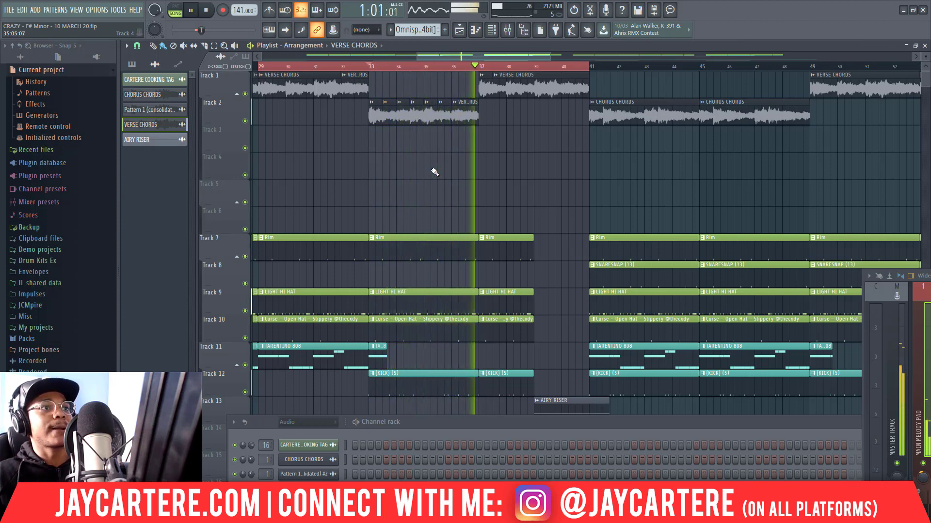
key("space")
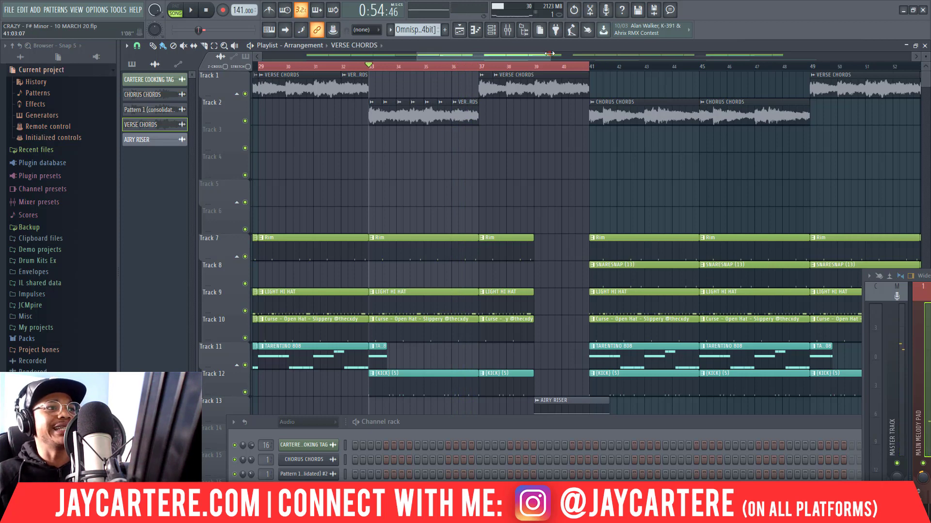
Show nearly the whole arrangement, clear the time selection and return the song position to bar 1.
left_click_drag(549, 53, 482, 61)
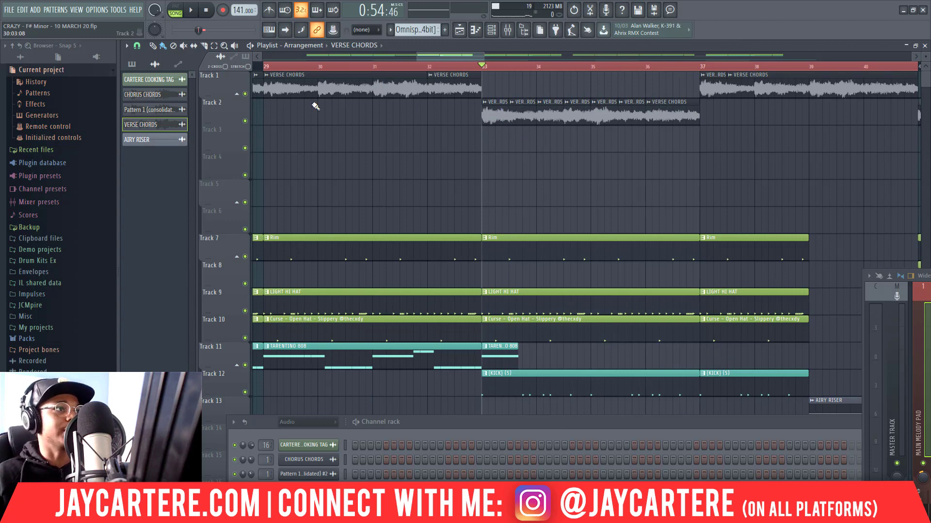
mouse_move(291, 109)
left_mouse_down()
mouse_move(293, 91)
mouse_move(292, 127)
mouse_move(295, 98)
left_mouse_up()
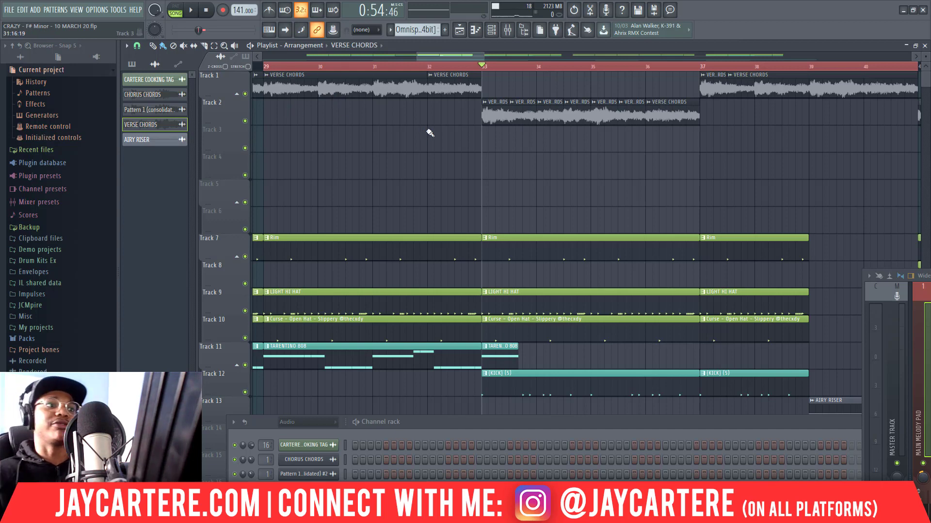
left_click_drag(451, 57, 757, 47)
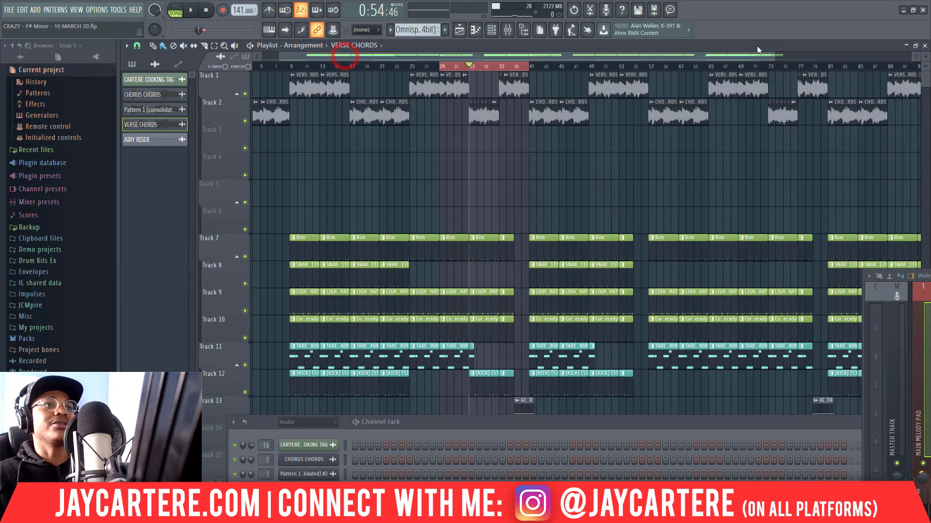
left_click_drag(589, 54, 565, 54)
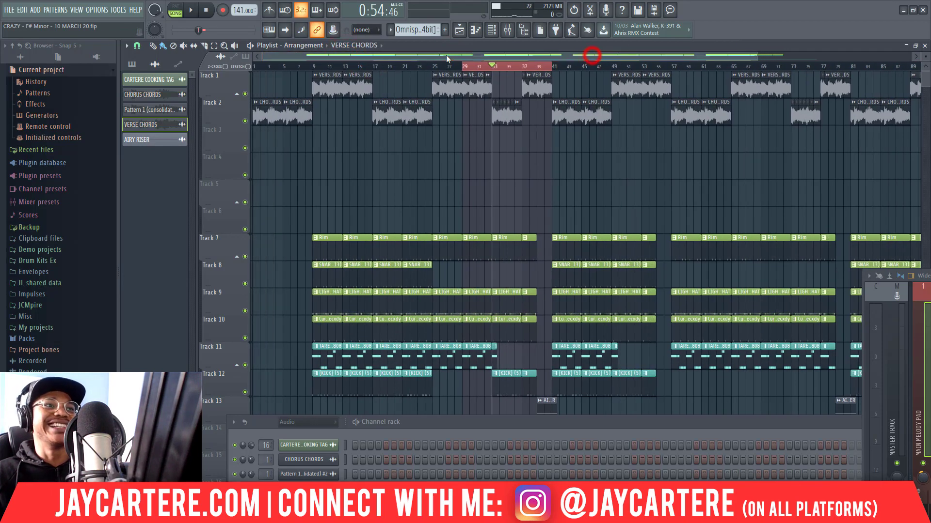
left_click(260, 67)
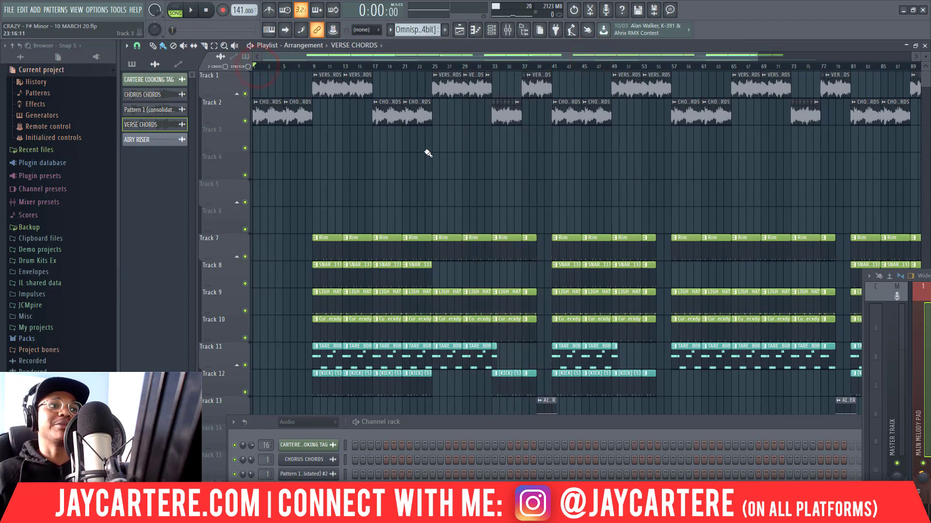
Bring the drum tracks into view and raise the channel rack over the playlist with the Unsorted channels displayed.
scroll(345, 179, "down", 2)
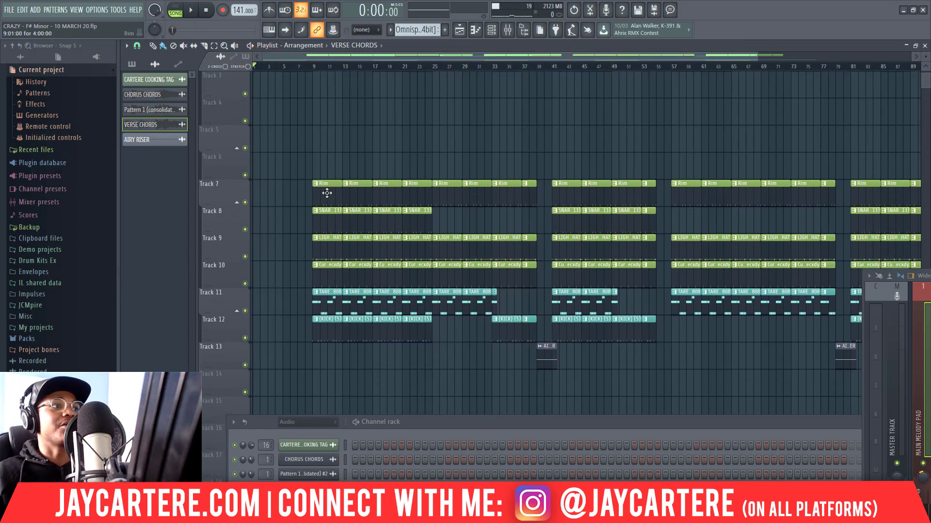
left_click_drag(413, 422, 411, 296)
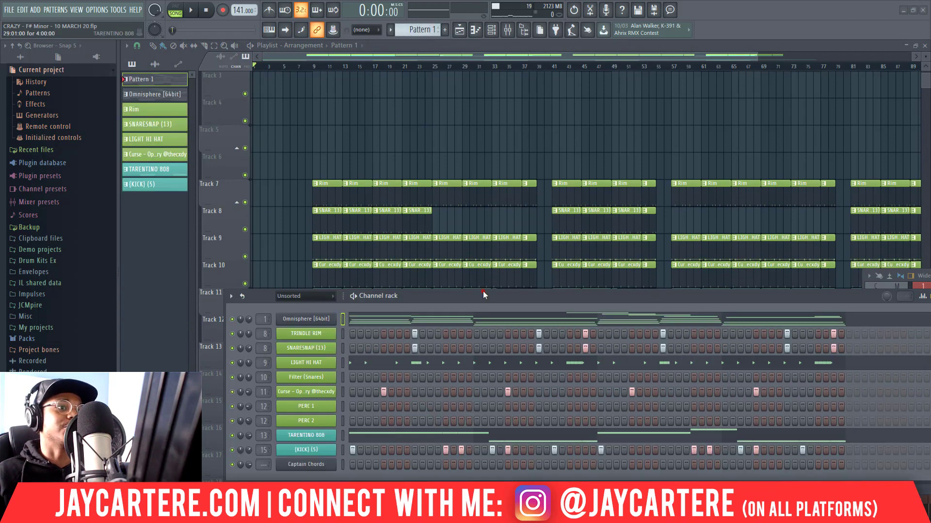
Set the song position to bar 9, play the drum section with the channel rack raised over the playlist, and stop playback.
left_click_drag(483, 292, 399, 295)
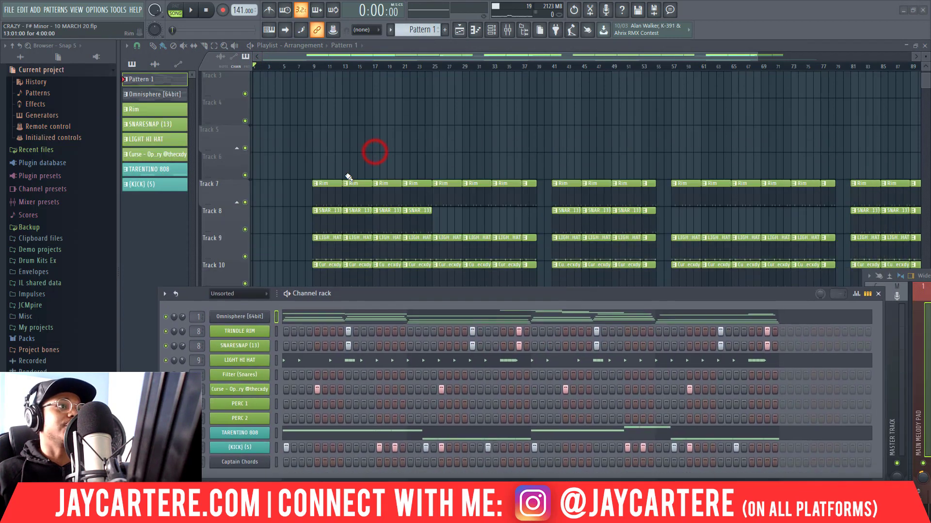
left_click(314, 67)
left_click(313, 65)
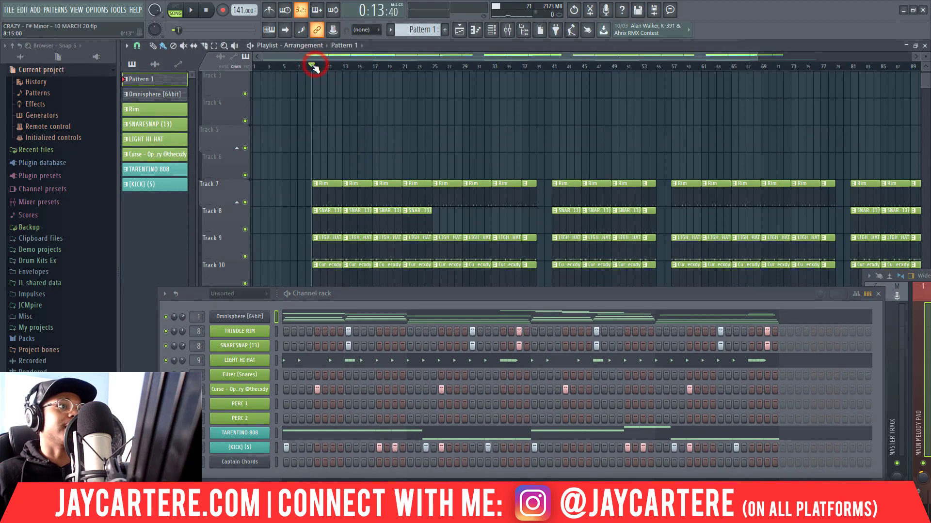
left_click_drag(436, 287, 382, 159)
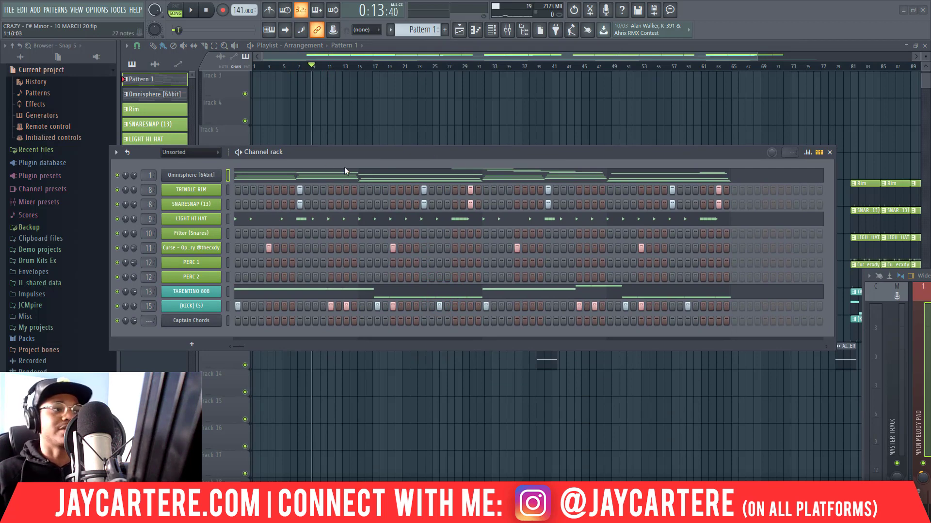
key("space")
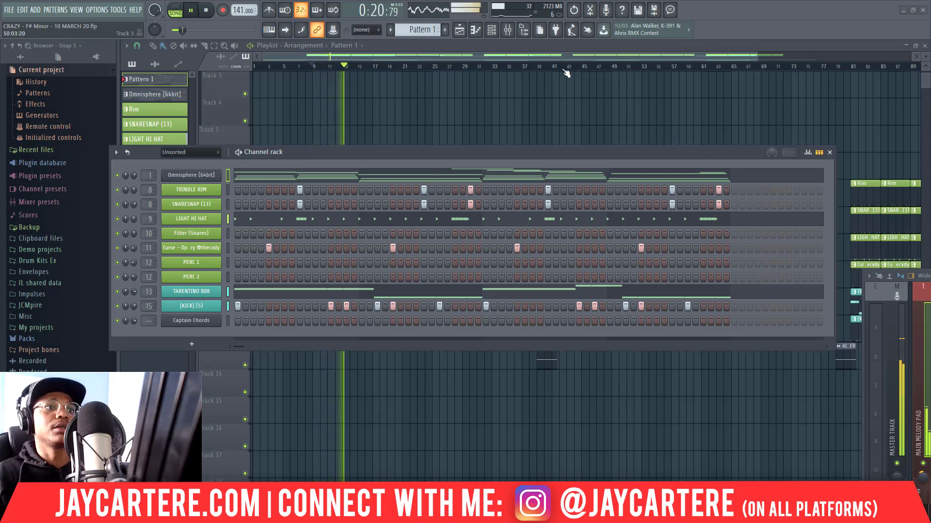
key("space")
Show the LIGHT HI HAT notes in the piano roll, play the beat from bar 9, stop it and close the piano roll.
right_click(199, 219)
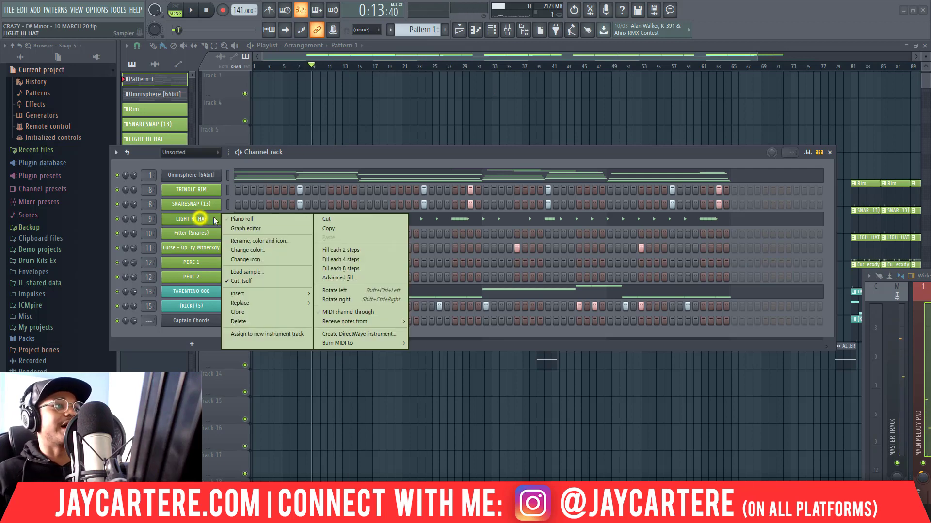
left_click(237, 219)
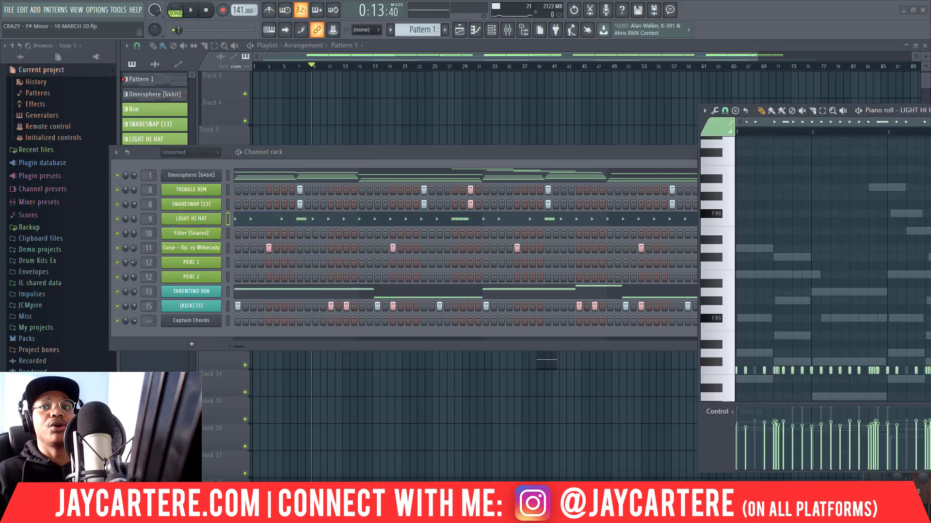
left_click_drag(930, 107, 513, 93)
scroll(394, 237, "down", 6)
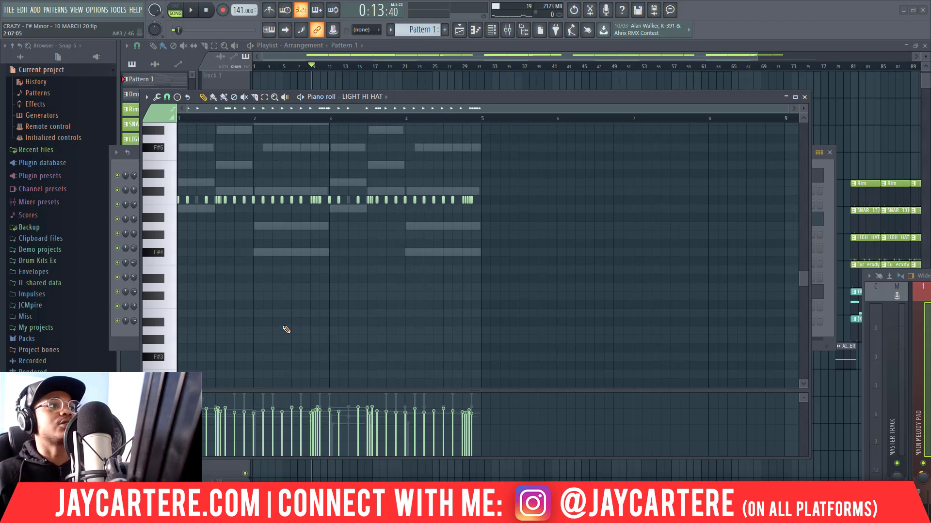
key("space")
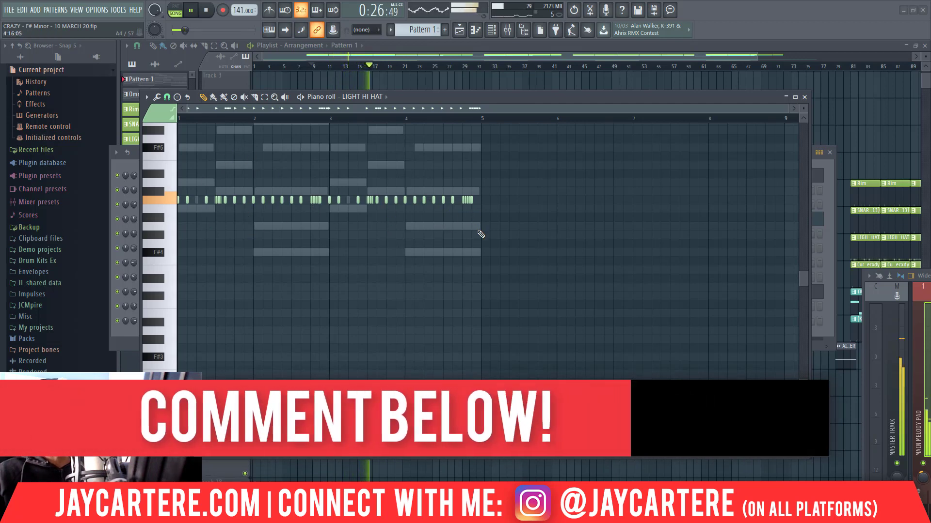
key("space")
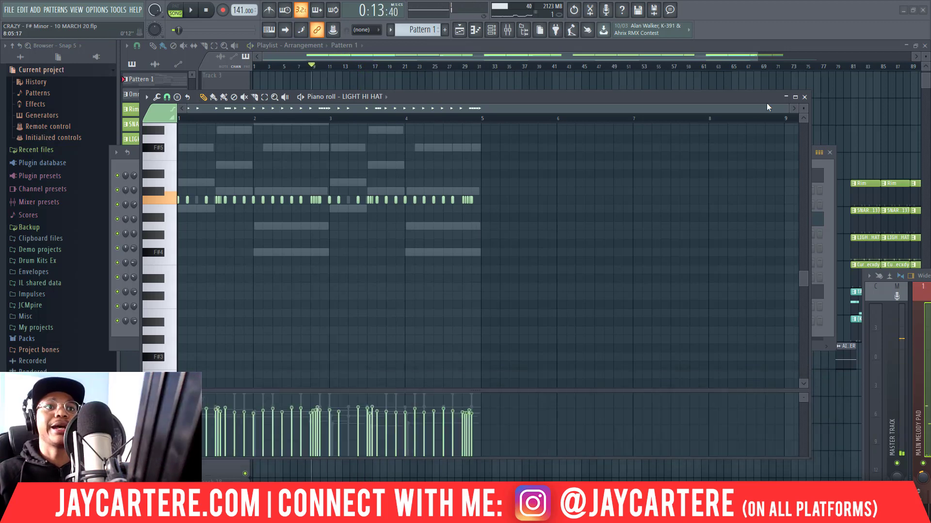
left_click(803, 96)
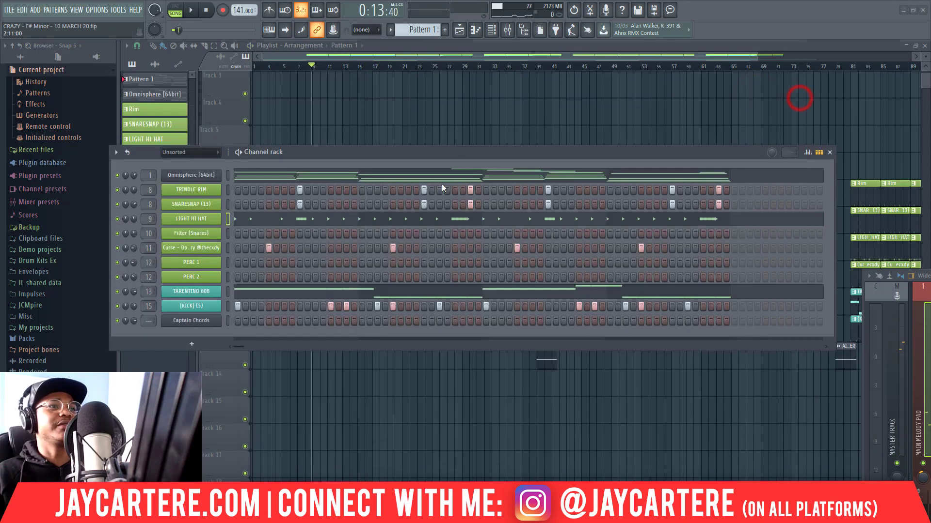
Reopen the LIGHT HI HAT piano roll, remove the stray note, select the whole hi-hat pattern and close the piano roll.
left_click_drag(467, 152, 491, 123)
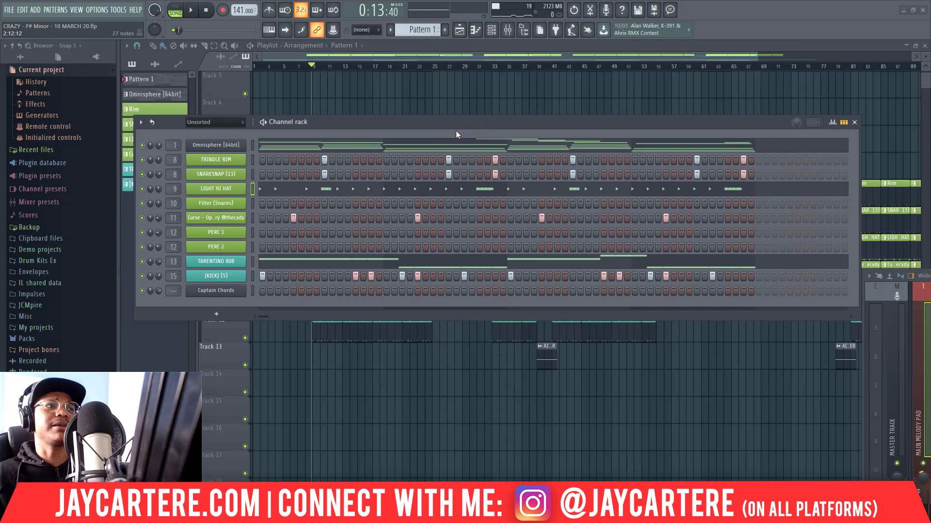
right_click(236, 189)
left_click(262, 187)
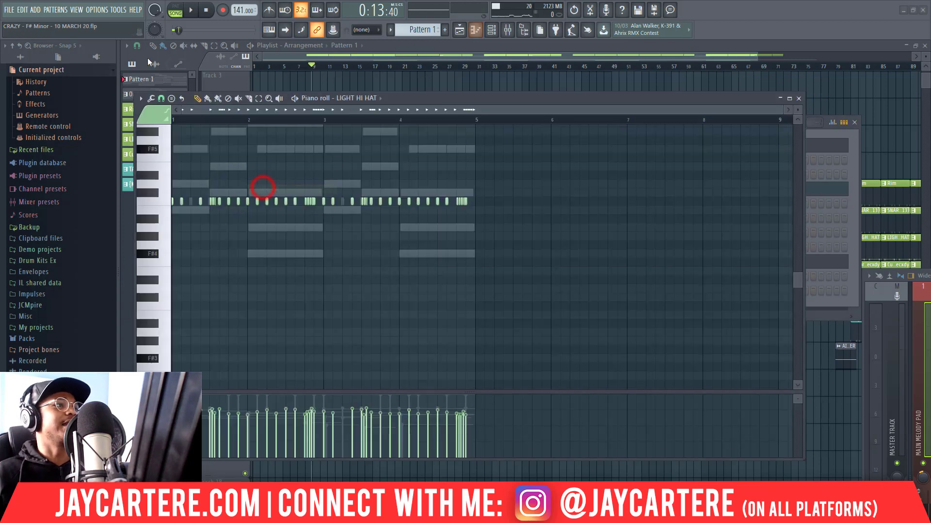
left_click(140, 98)
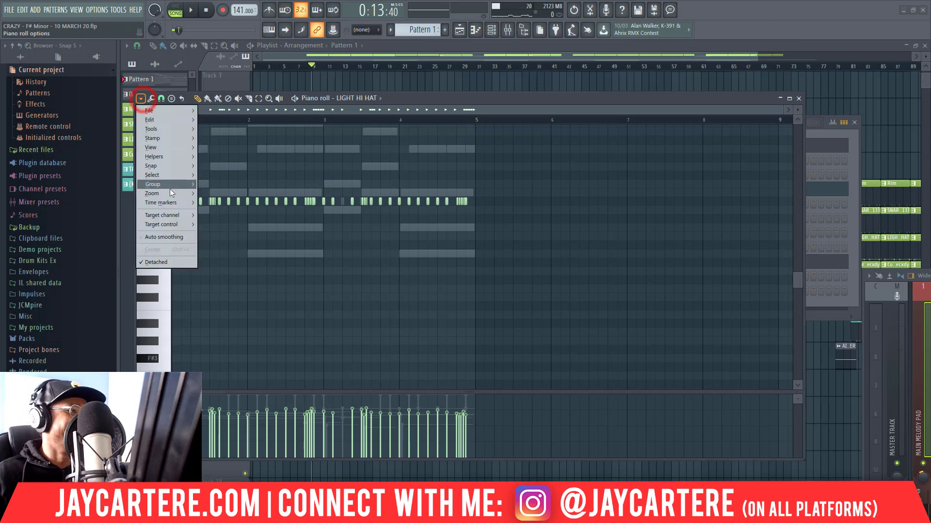
left_click(218, 280)
left_click(446, 268)
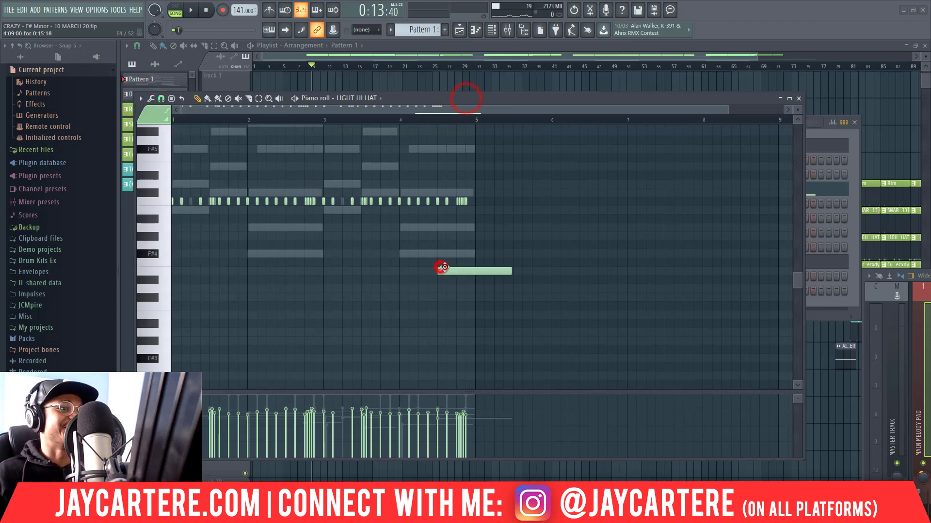
right_click(447, 269)
key("ctrl+a")
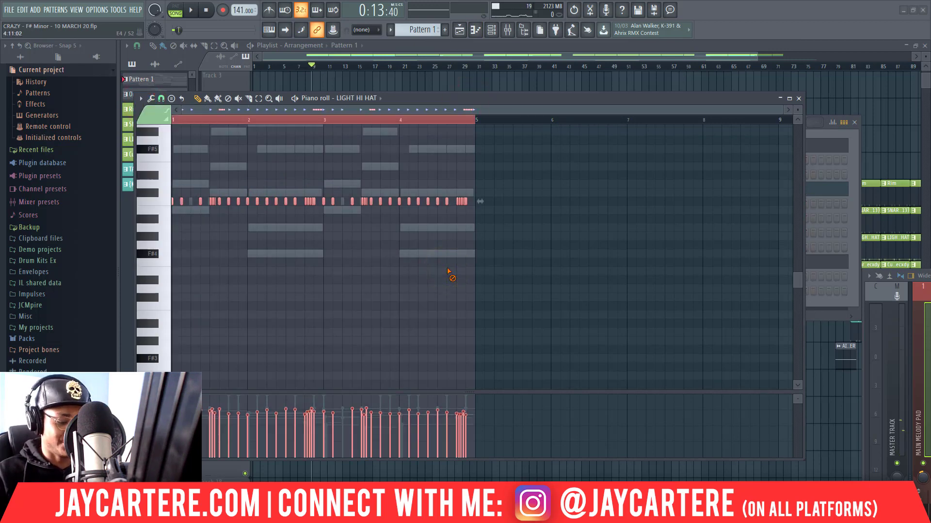
left_click(799, 99)
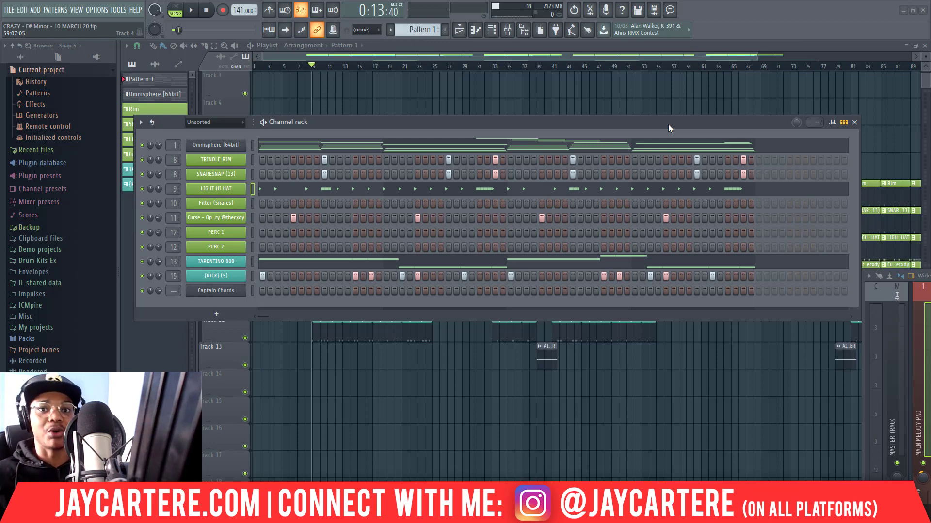
Open the TARENTINO 808 channel in the piano roll and bring its full bass line into view.
left_click_drag(634, 120, 638, 86)
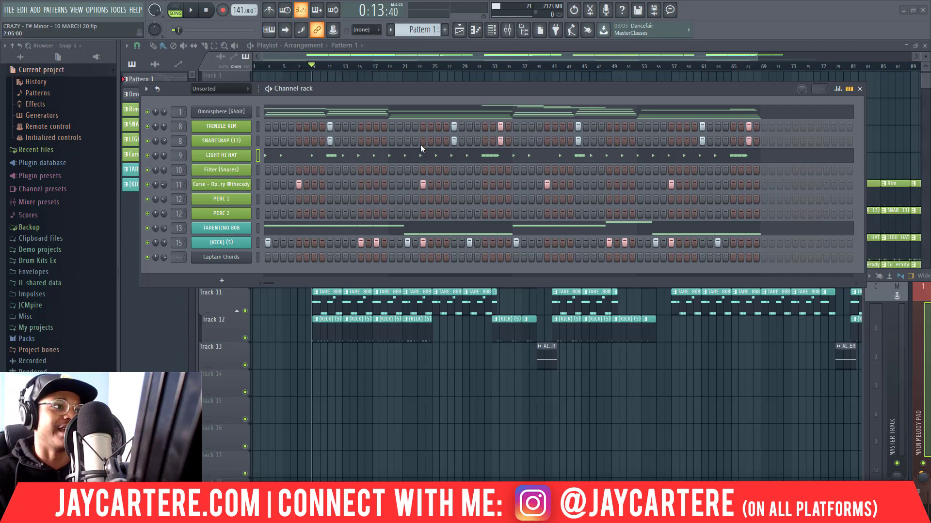
right_click(234, 228)
left_click(272, 229)
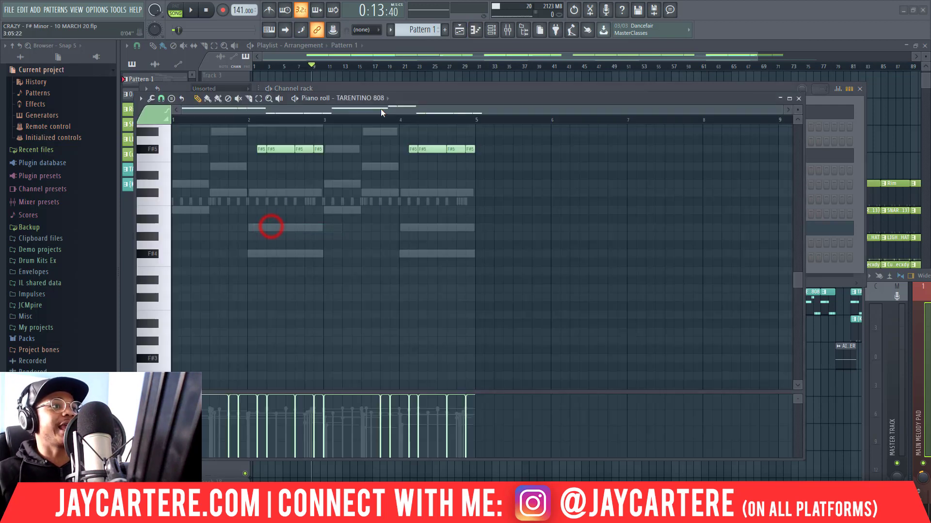
scroll(349, 201, "up", 2)
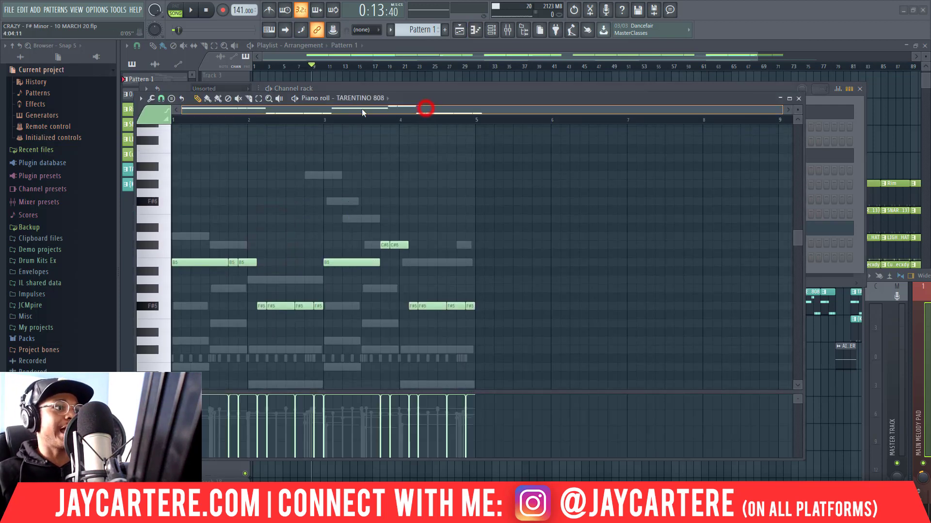
scroll(273, 220, "down", 3)
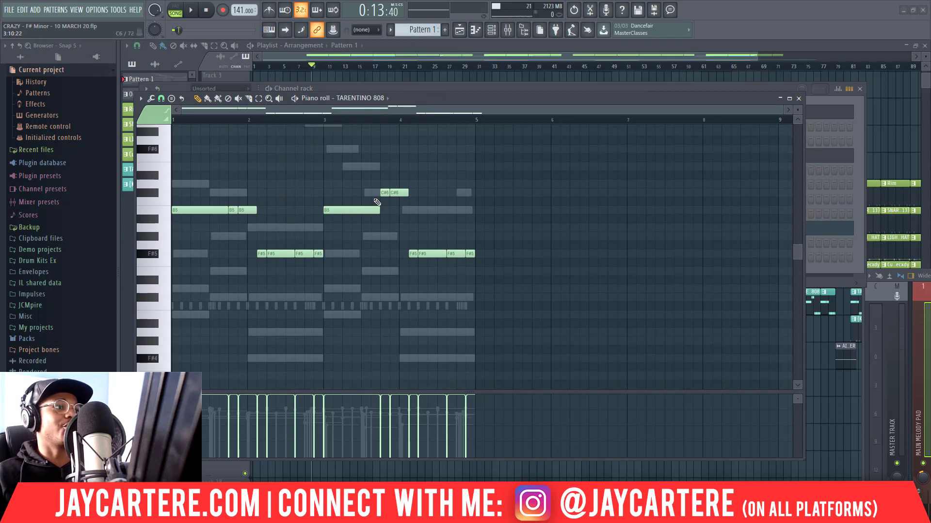
Transpose all TARENTINO 808 notes down one octave and raise them back up one octave.
key("ctrl+a")
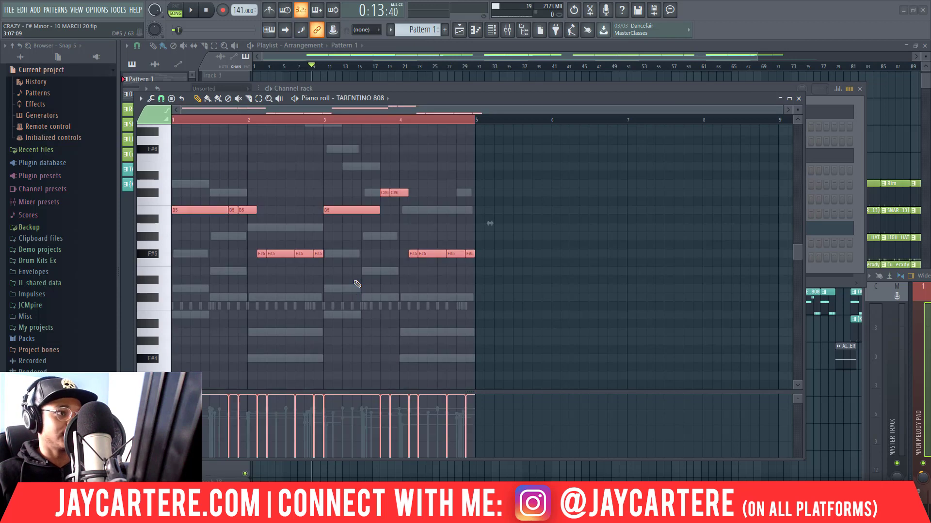
key("ctrl+Down")
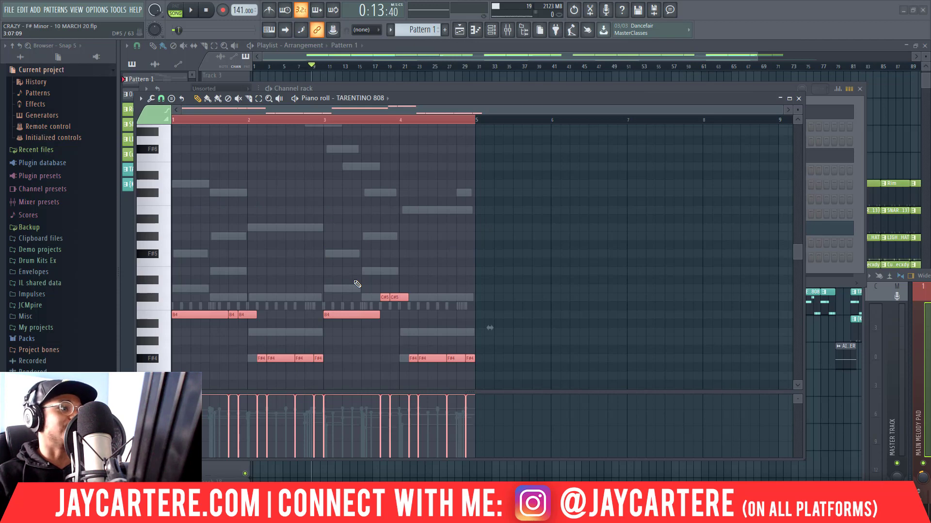
key("ctrl+Up")
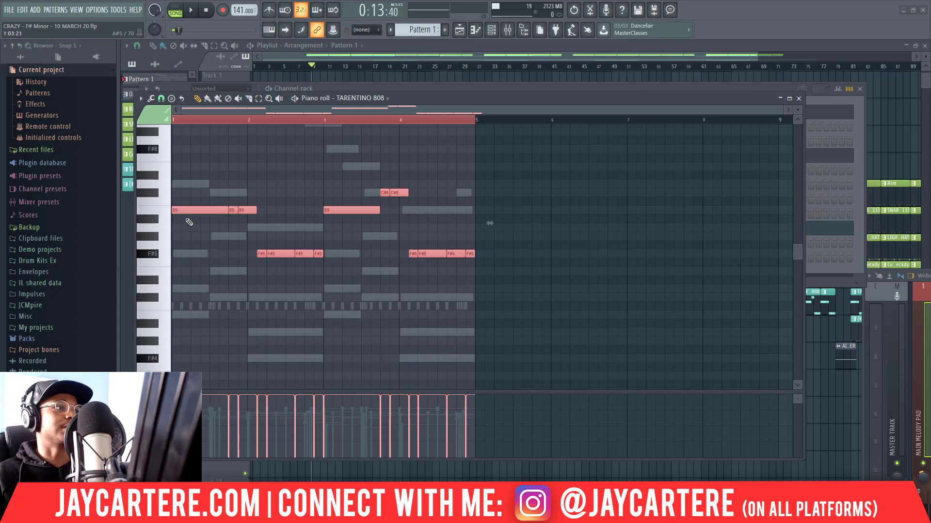
Play the song from bar 9 while viewing the TARENTINO 808 notes, stop playback and close the piano roll.
left_click(319, 111)
key("space")
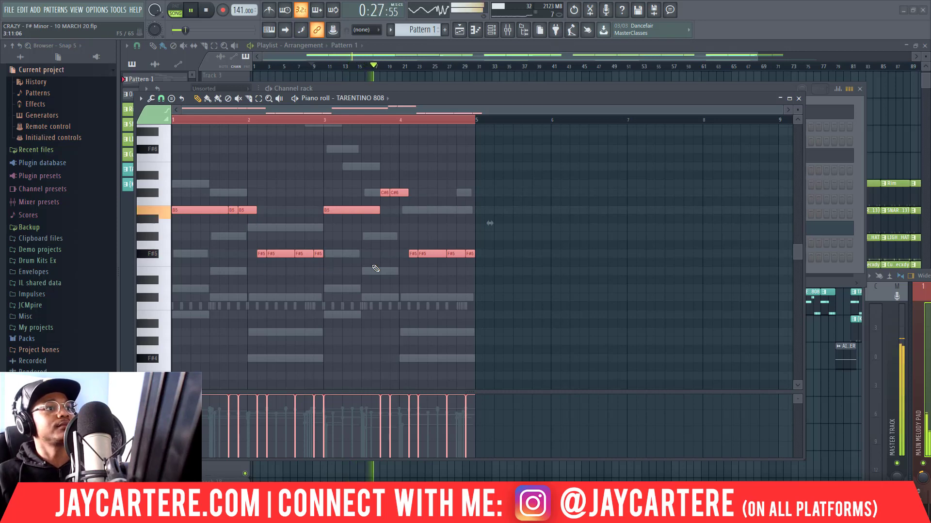
key("space")
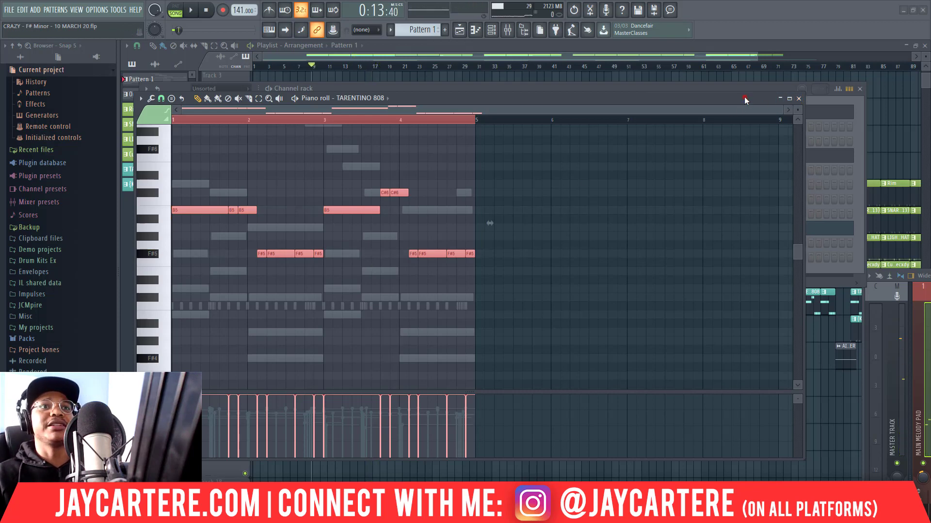
left_click_drag(744, 97, 739, 106)
left_click(794, 107)
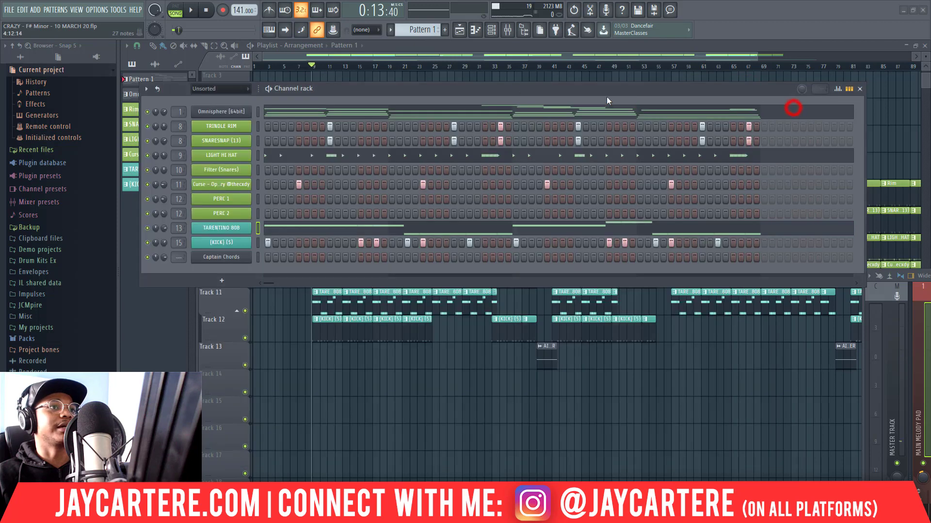
Reposition the channel rack, examine the (KICK) (5) notes in the piano roll and close it.
left_click_drag(518, 91, 512, 90)
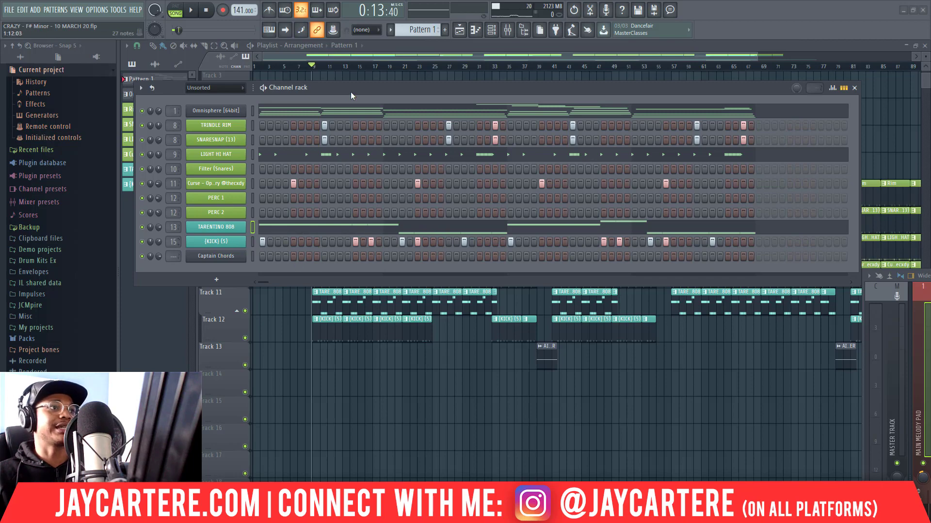
left_click_drag(351, 92, 389, 302)
left_click_drag(374, 178, 345, 108)
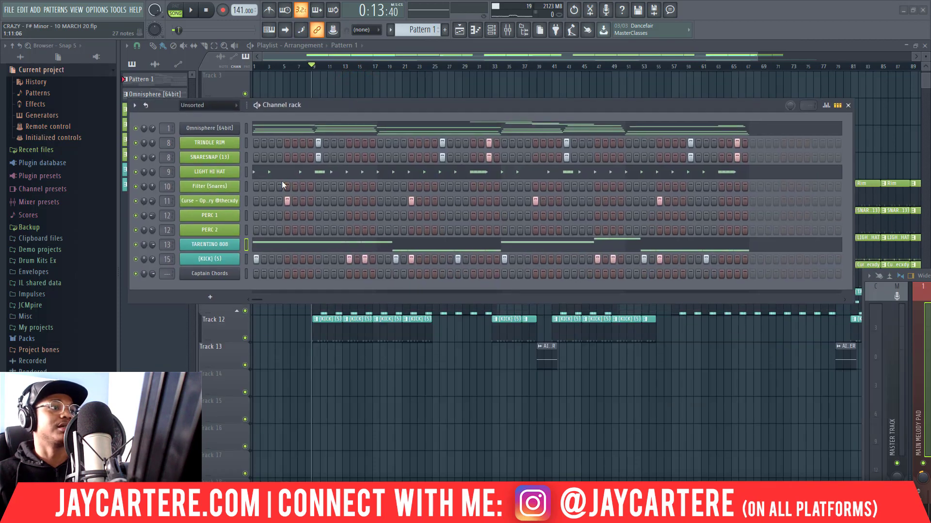
right_click(230, 261)
left_click(260, 260)
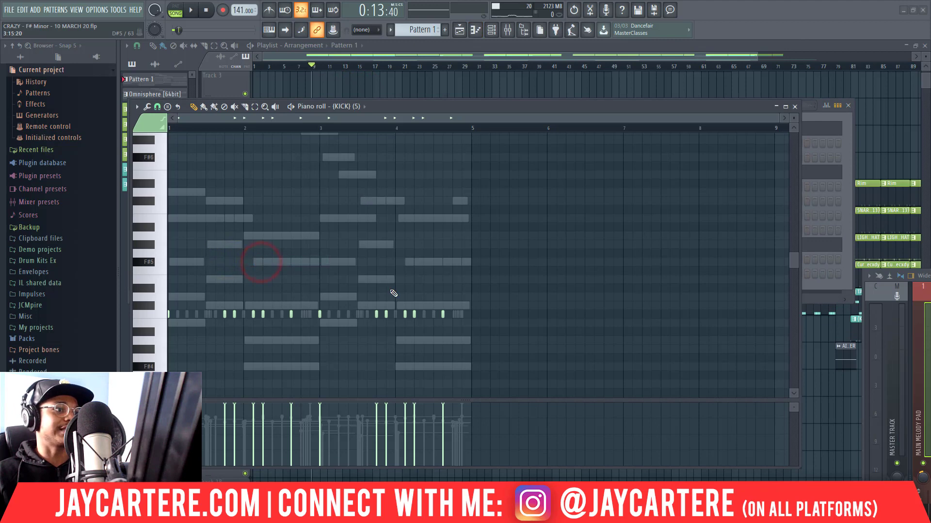
scroll(393, 293, "down", 2)
left_click(794, 107)
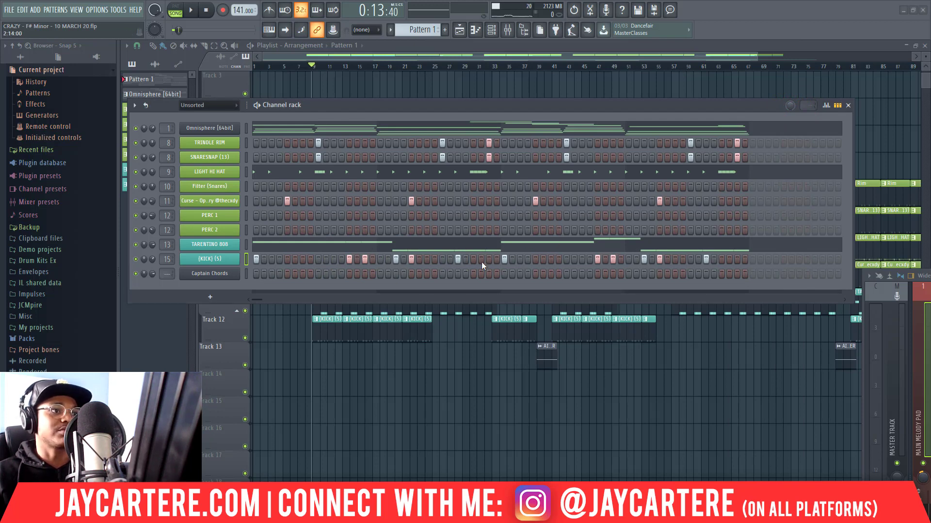
Play the beat from bar 9 over the channel rack, stop playback and clear the rack away from the playlist.
key("space")
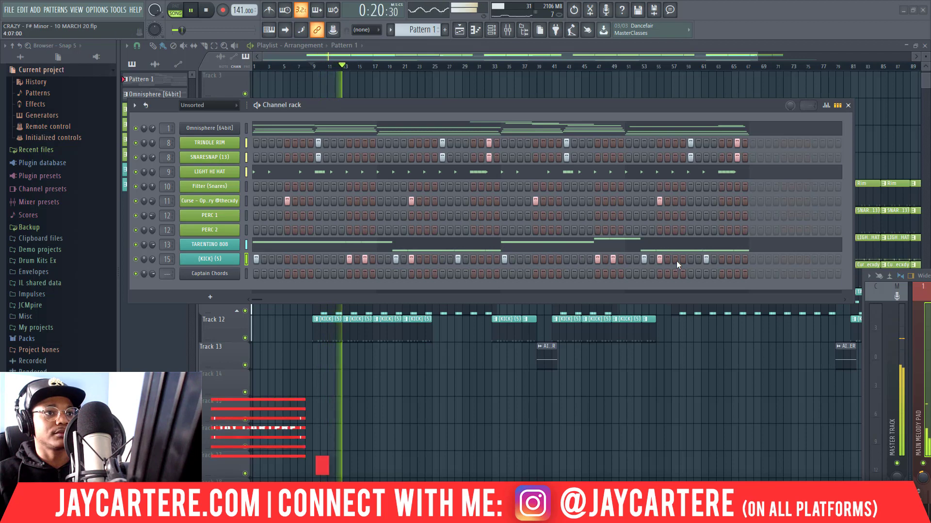
key("space")
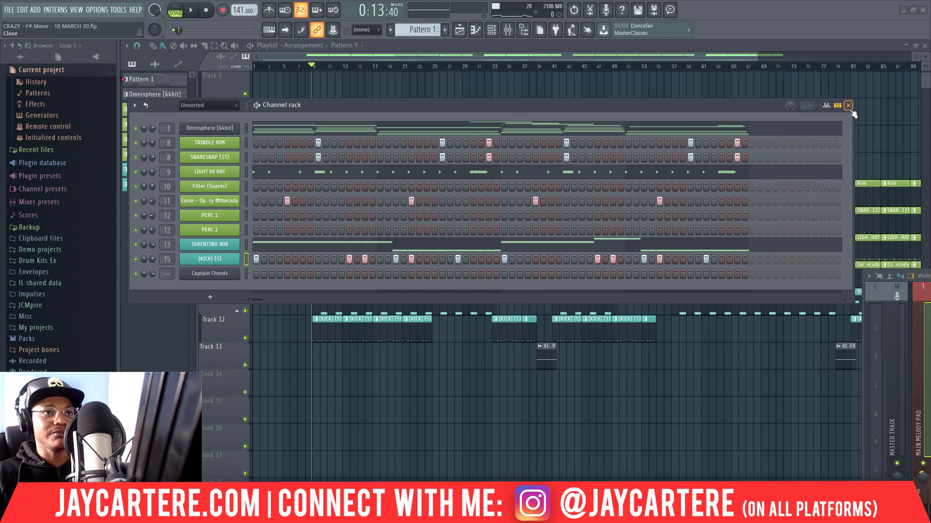
left_click_drag(598, 108, 930, 203)
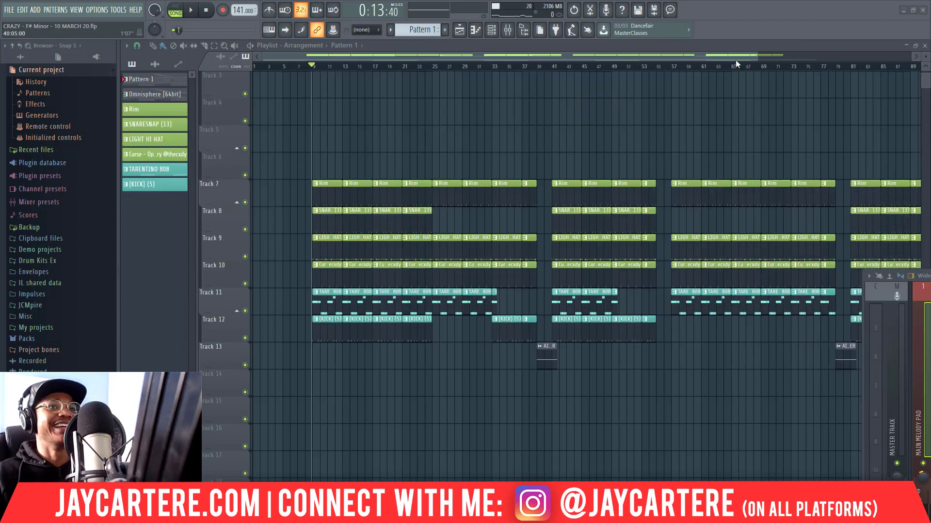
Show the whole arrangement in the playlist and bring the MASTER TRACK volume automation and beat tag tracks into view.
left_click_drag(759, 57, 914, 57)
scroll(537, 152, "up", 2)
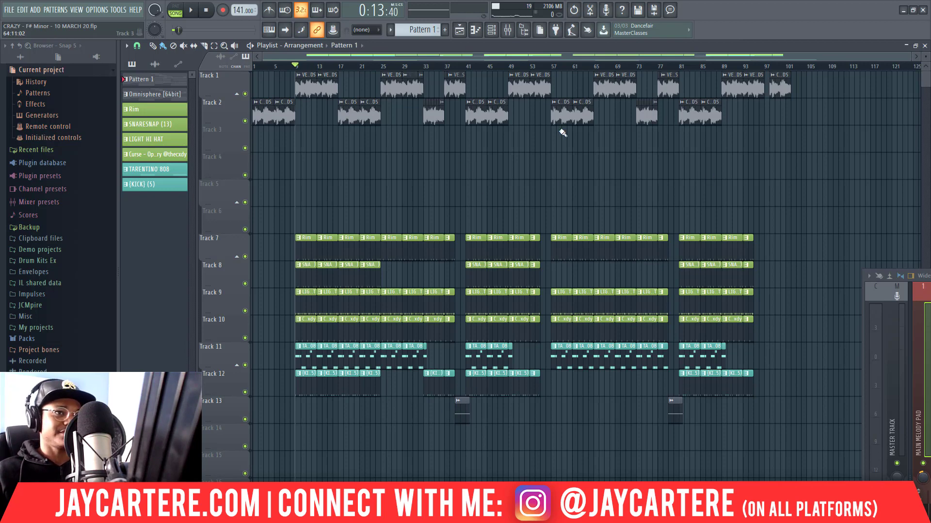
scroll(712, 279, "down", 5)
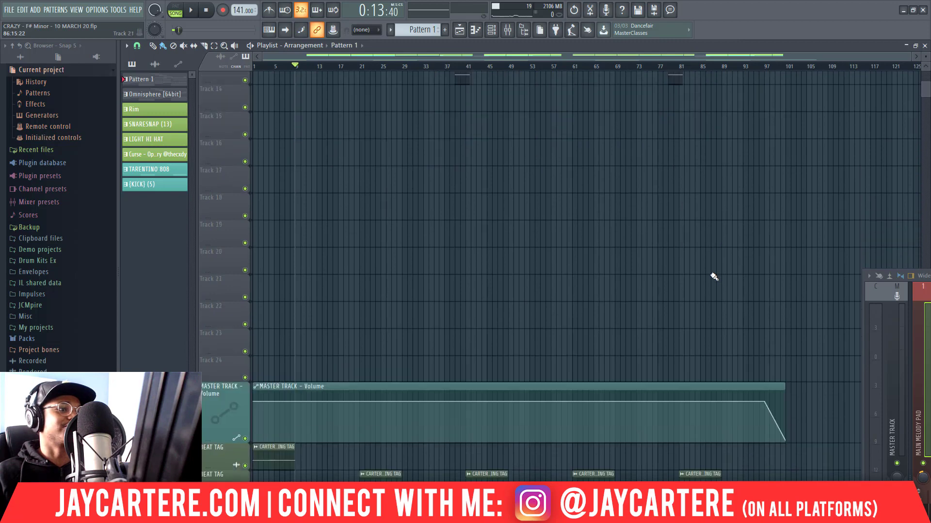
Play the song from just before bar 29 past the short TARENTINO 808 clip at bar 33, and stop playback.
scroll(714, 277, "up", 5)
scroll(706, 280, "down", 7)
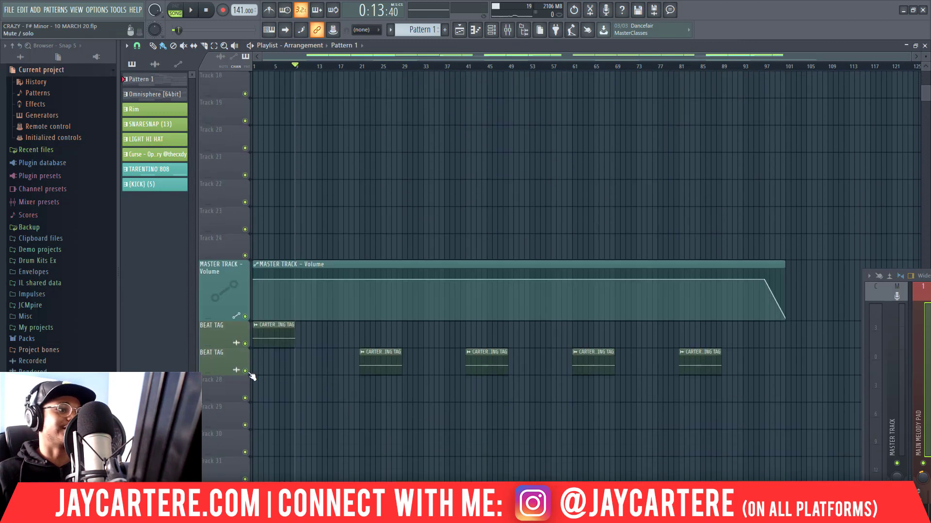
scroll(532, 211, "up", 6)
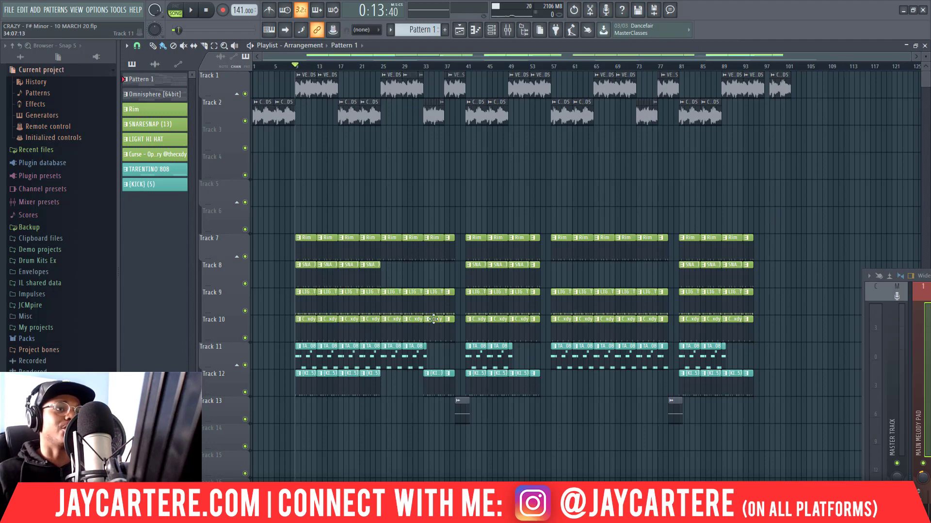
left_click_drag(911, 55, 531, 57)
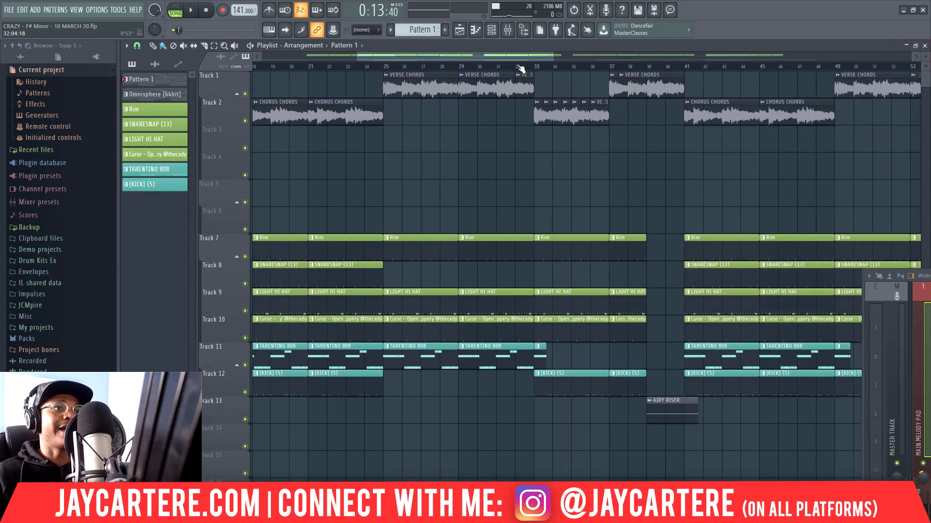
left_click(512, 66)
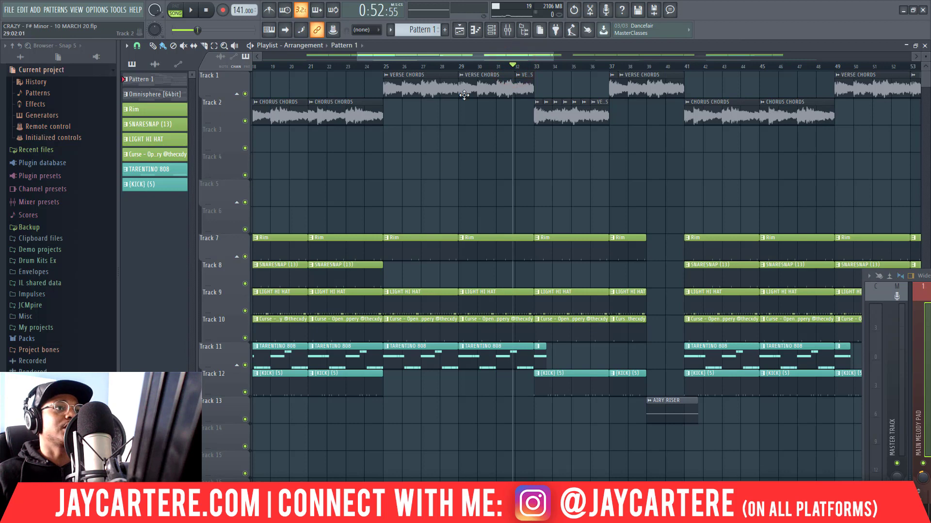
left_click(456, 65)
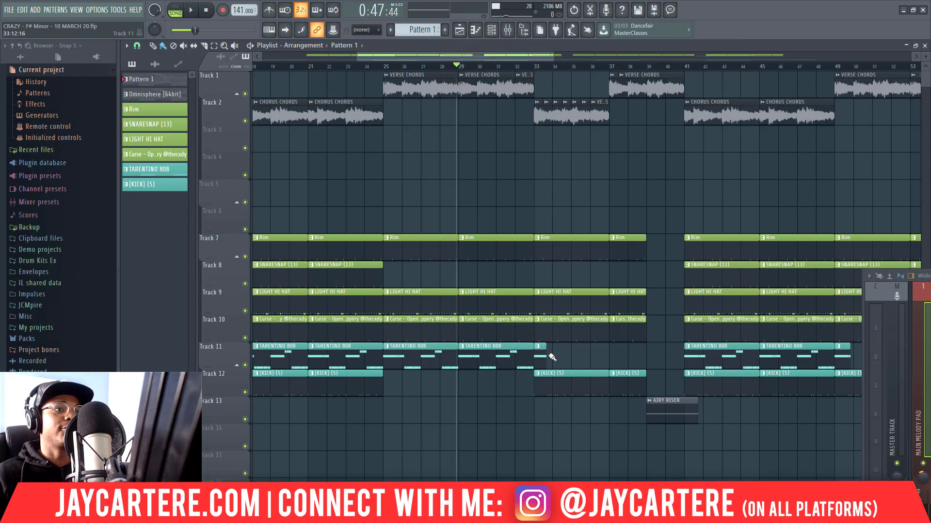
key("space")
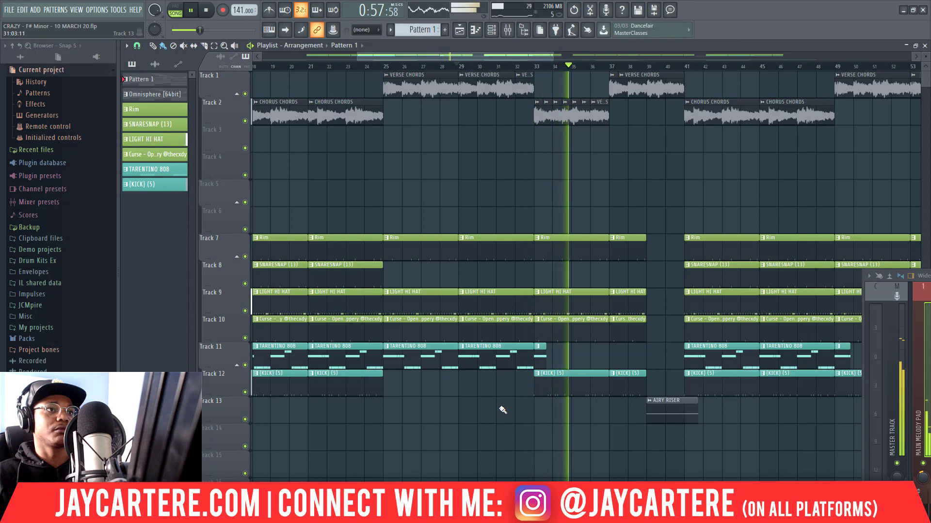
key("space")
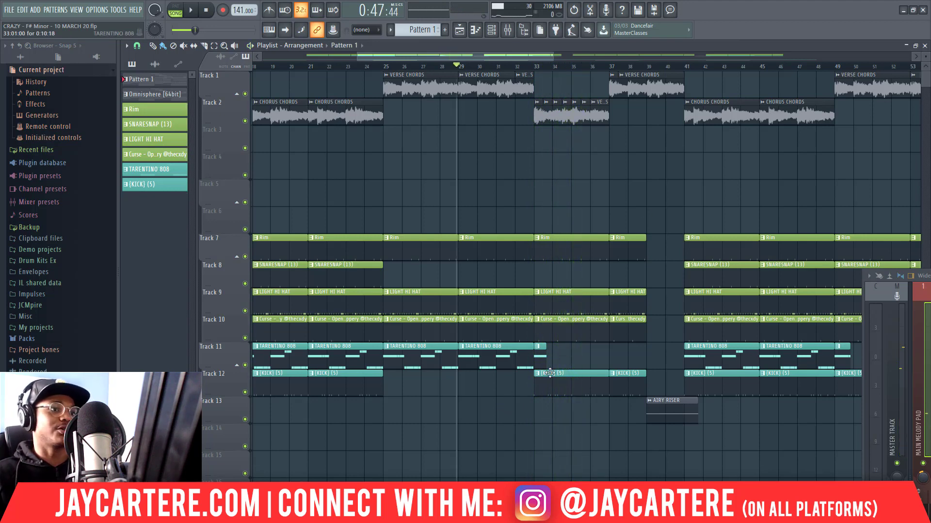
Try deleting the short TARENTINO 808 clip at bar 33, audition the transition without it and undo the deletion.
right_click(539, 359)
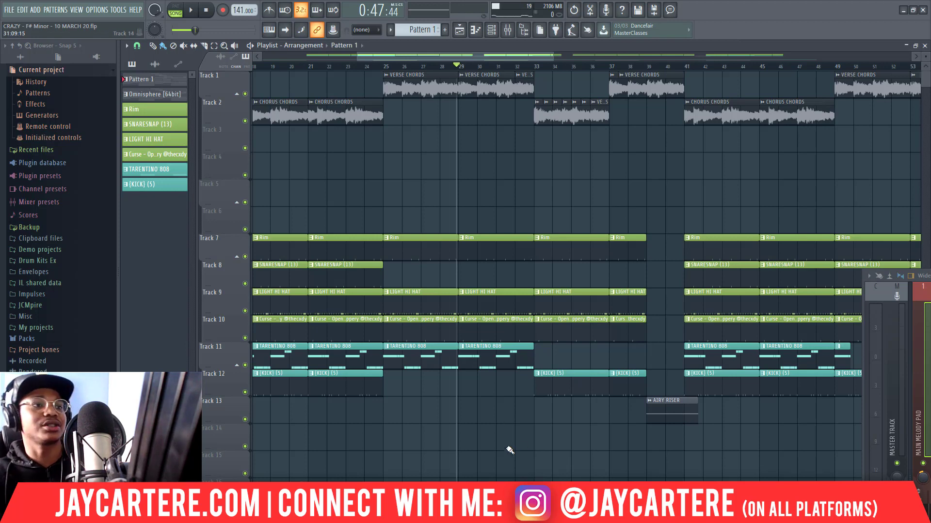
key("space")
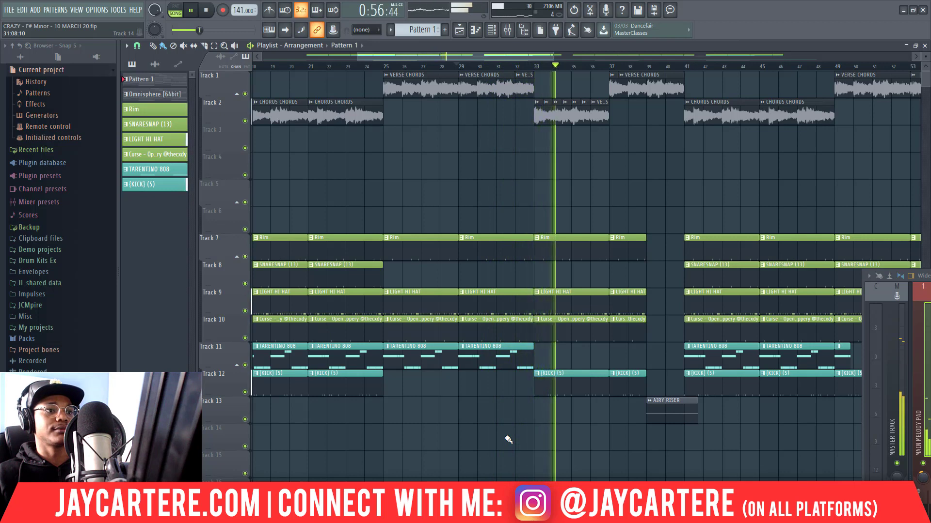
key("space")
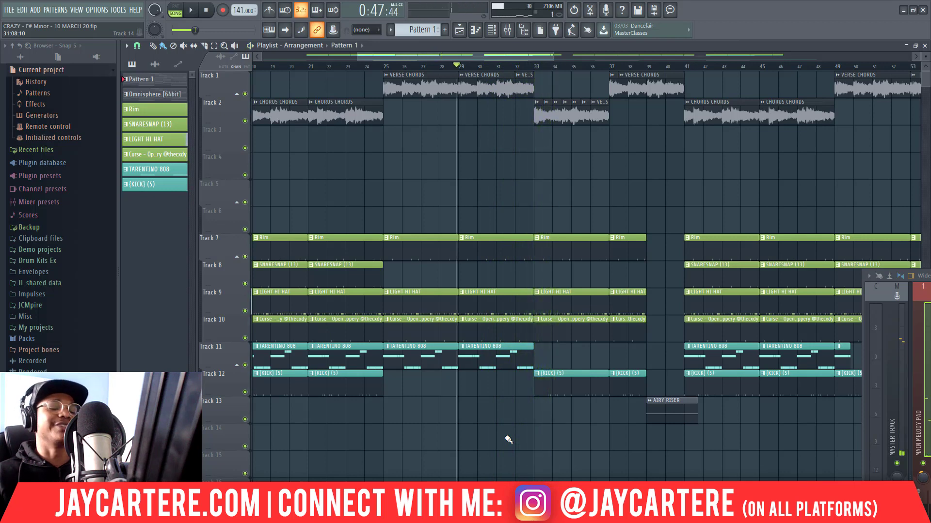
key("ctrl+z")
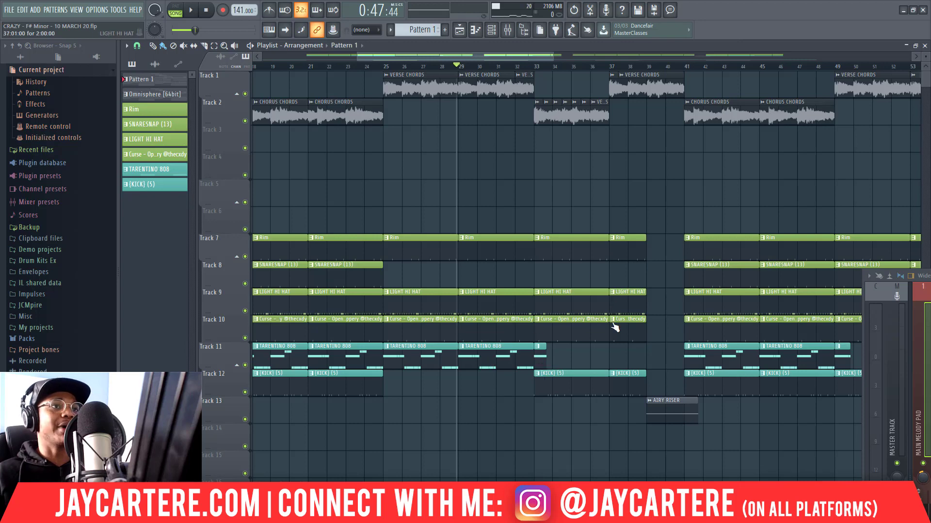
Review the full song arrangement in the playlist and return the playback position to the start of the song.
left_click_drag(552, 55, 503, 59)
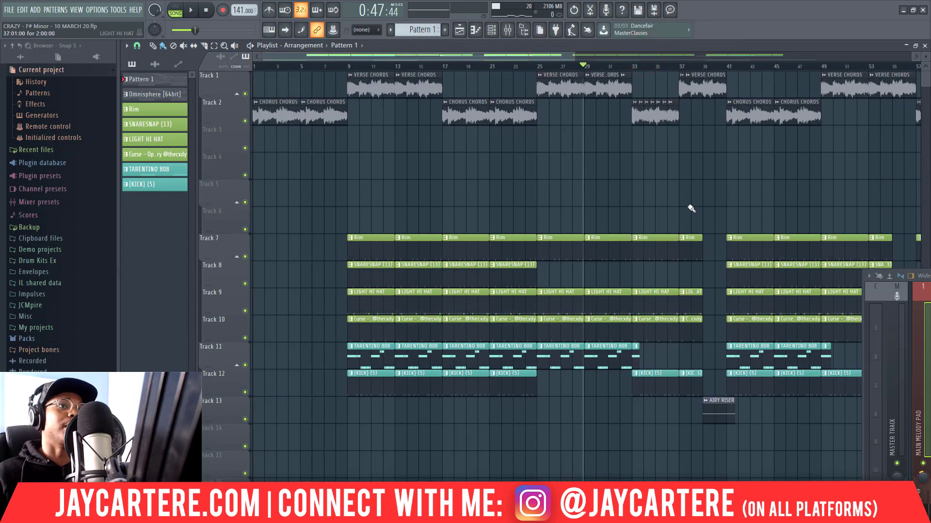
left_click_drag(489, 56, 555, 58)
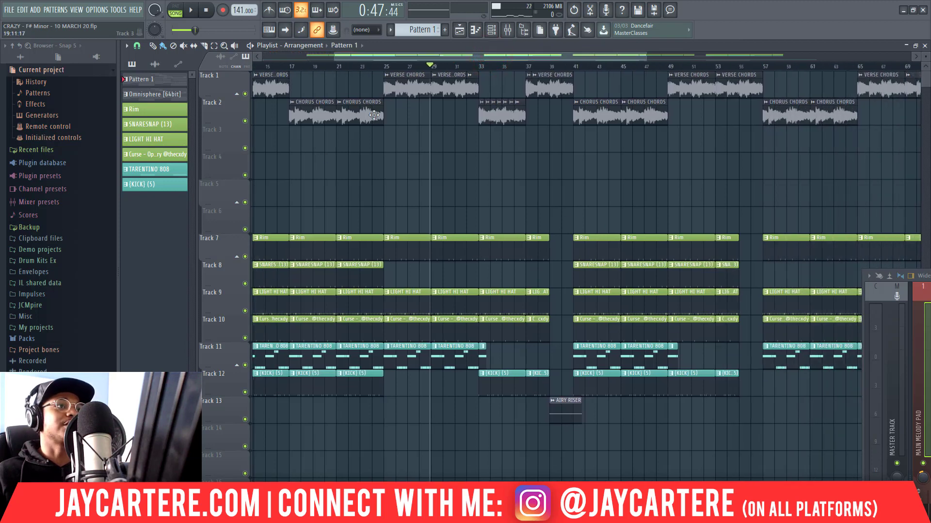
left_click_drag(339, 56, 265, 57)
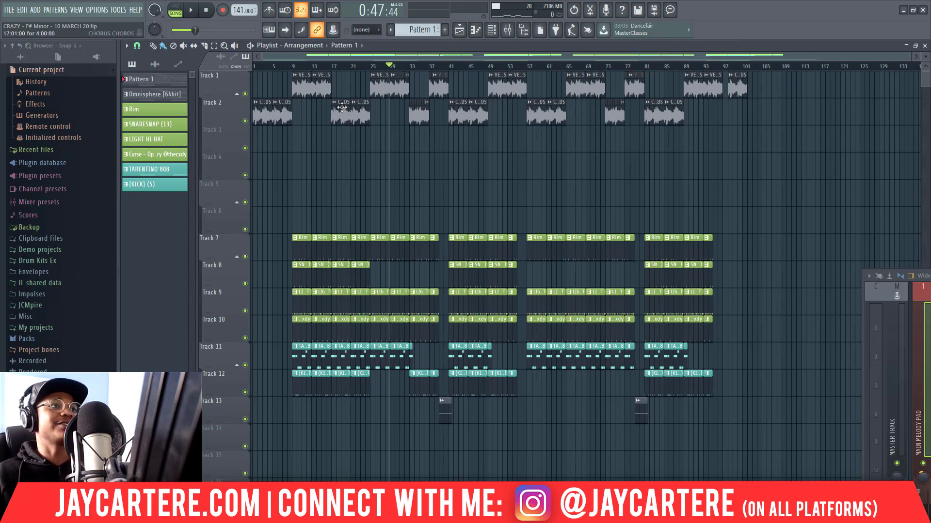
left_click_drag(293, 65, 192, 64)
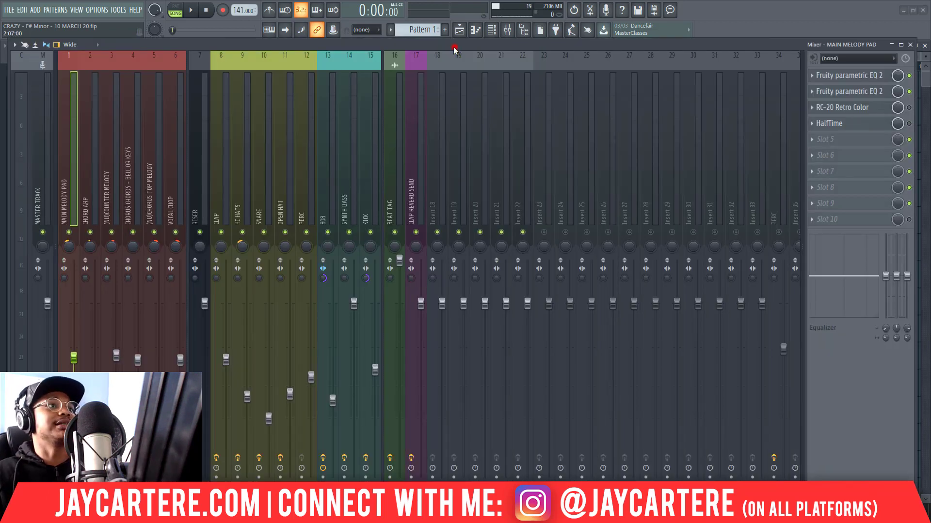
Reposition the mixer window so that it sits just below the main toolbar with all its tracks in view.
mouse_move(455, 46)
left_mouse_down()
mouse_move(453, 16)
mouse_move(455, 28)
left_mouse_up()
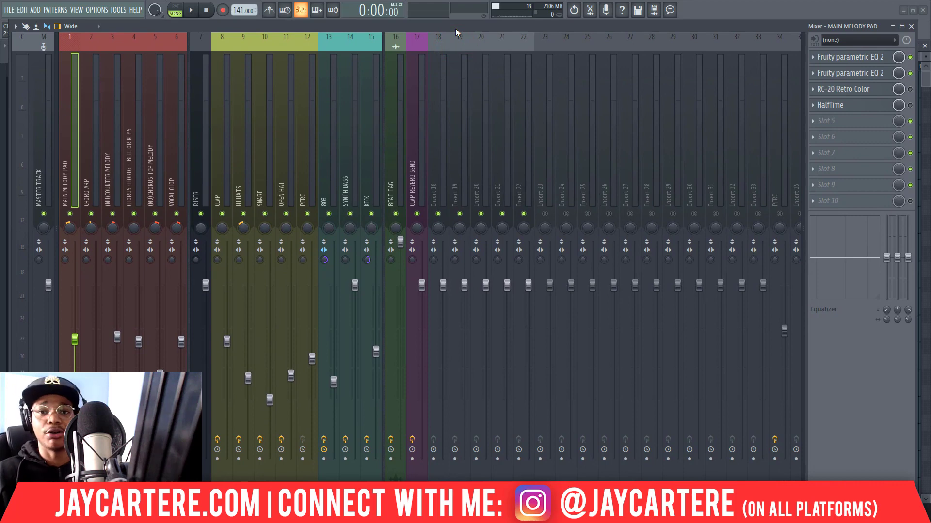
left_click_drag(452, 25, 451, 40)
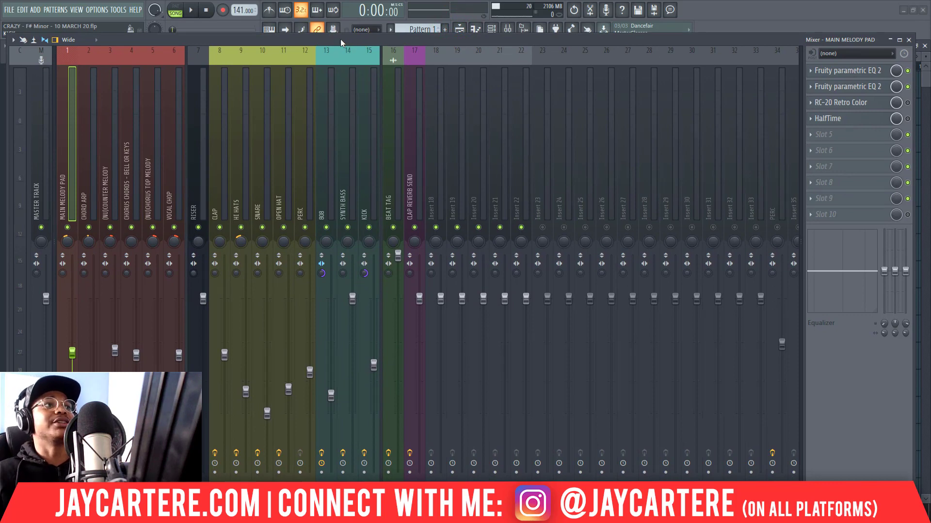
left_click_drag(340, 43, 340, 44)
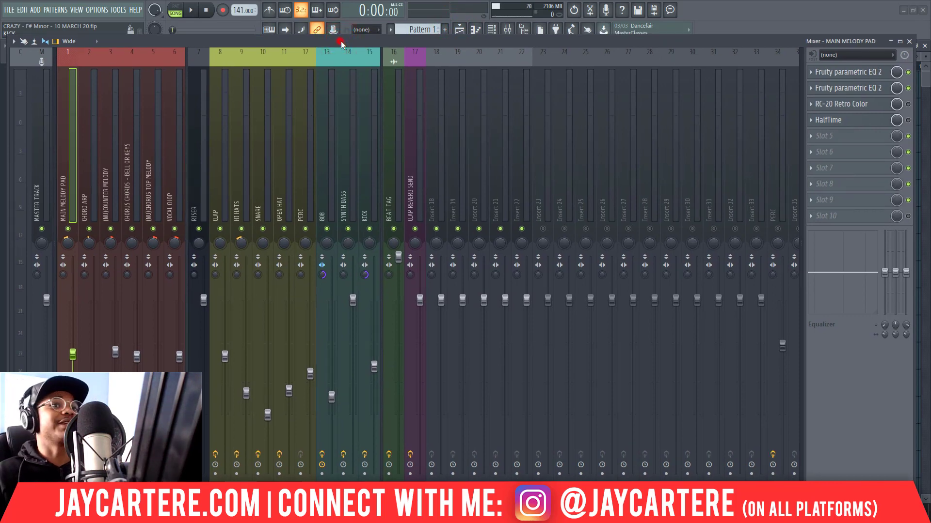
left_click_drag(341, 42, 339, 43)
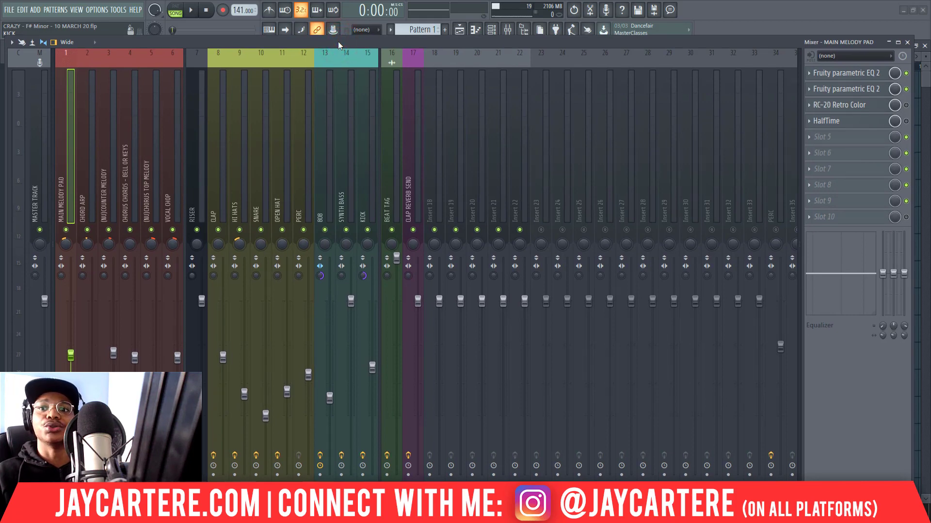